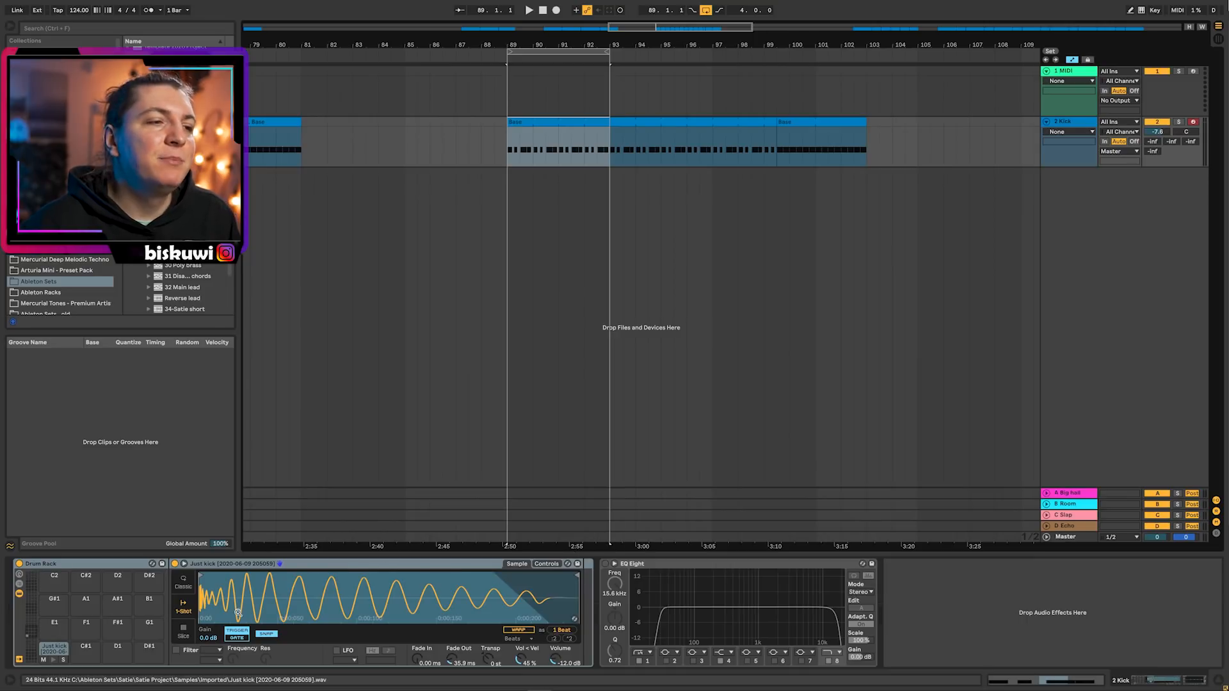
# Step: Set the Pigments track compressor's sidechain source to the 2 Kick track and play the loop
pyautogui.press('space')
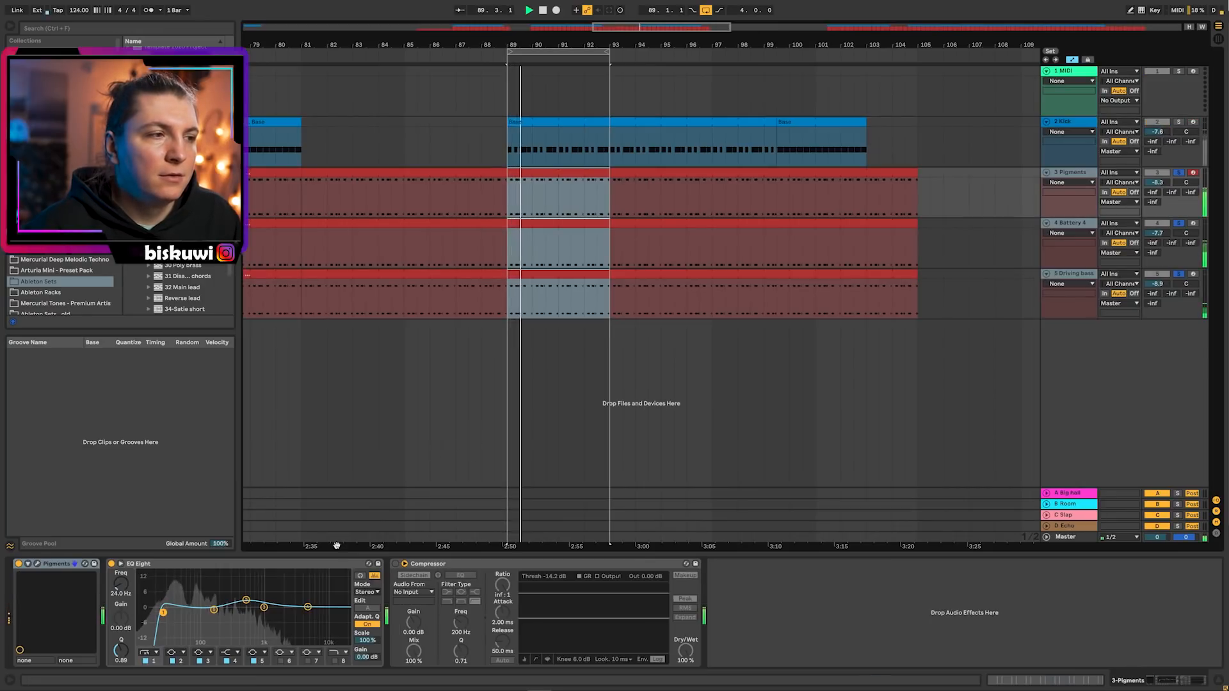
pyautogui.click(415, 592)
pyautogui.click(420, 601)
pyautogui.press('space')
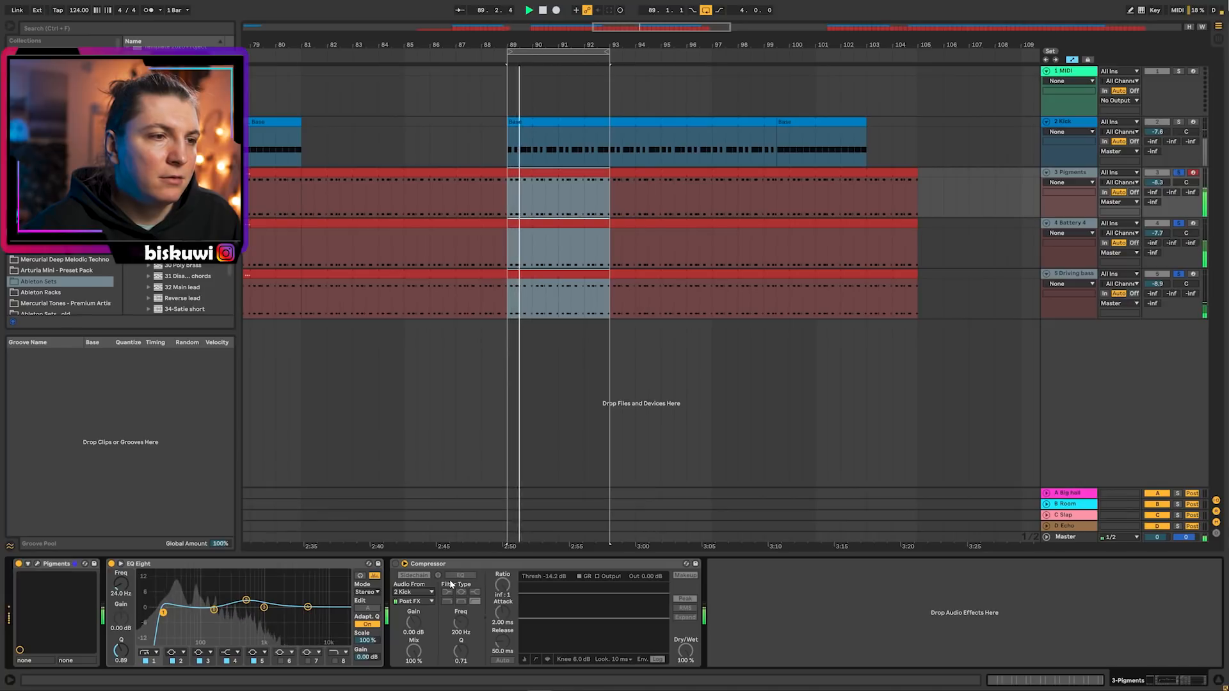
# Step: View the Pigments synth's sound settings, close its window and unsolo the three bass tracks
pyautogui.click(43, 564)
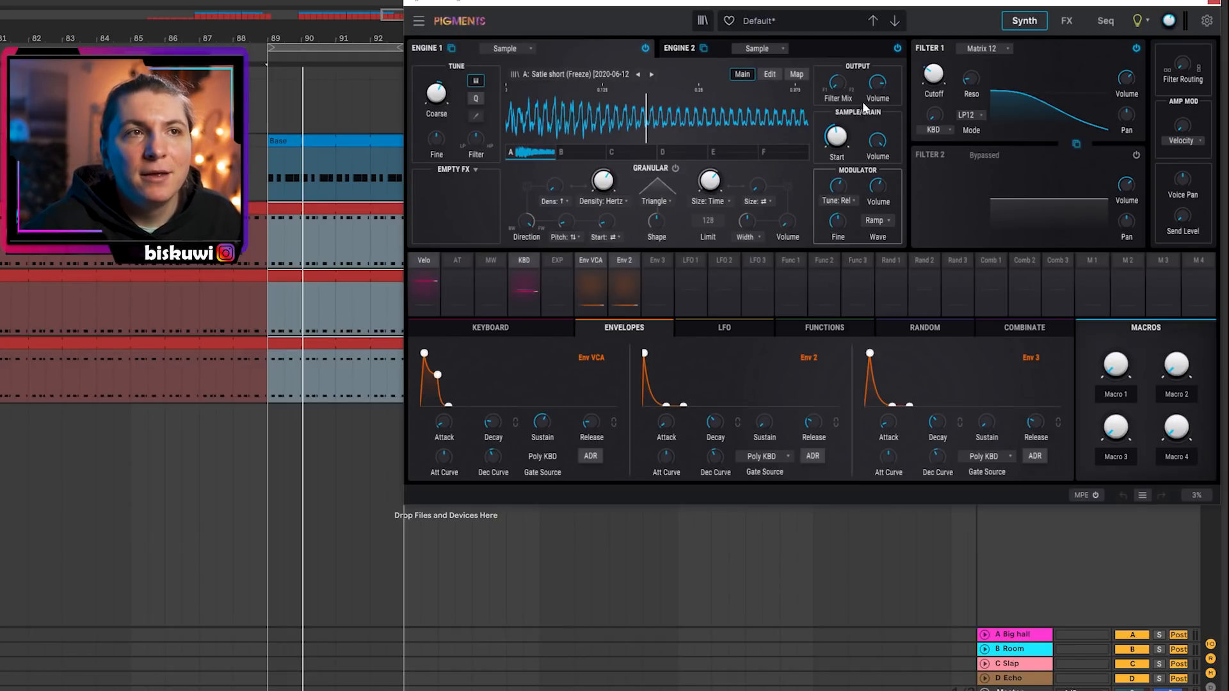
pyautogui.click(1211, 8)
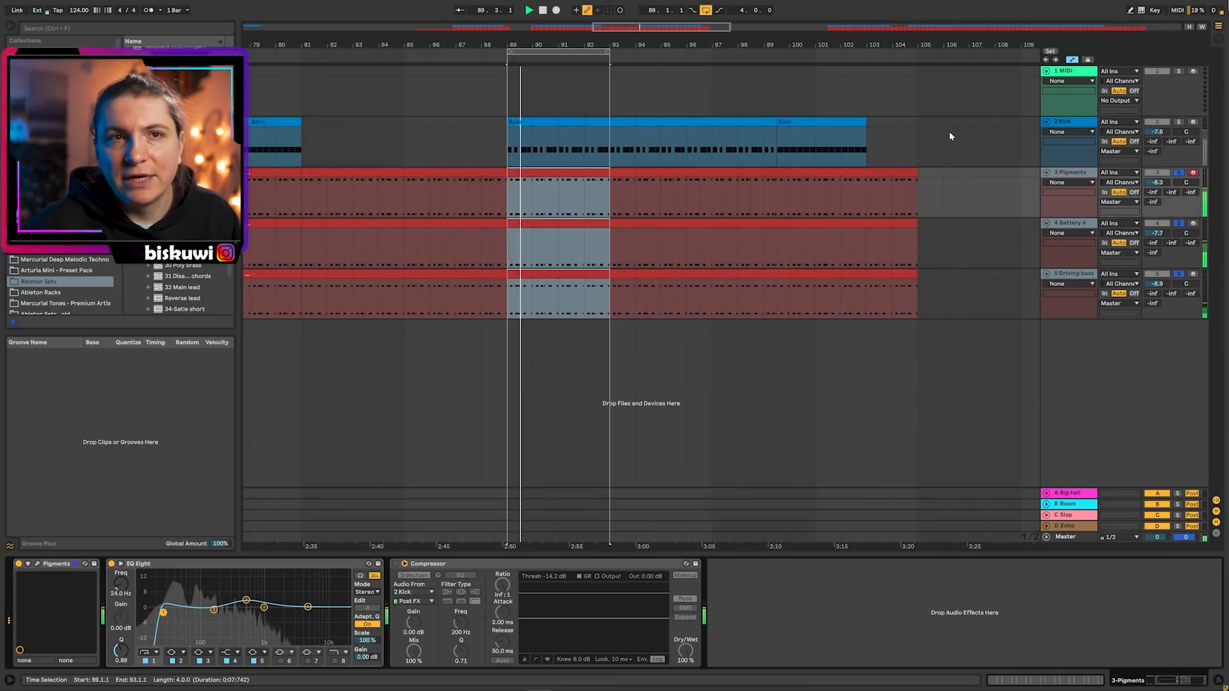
pyautogui.click(1178, 222)
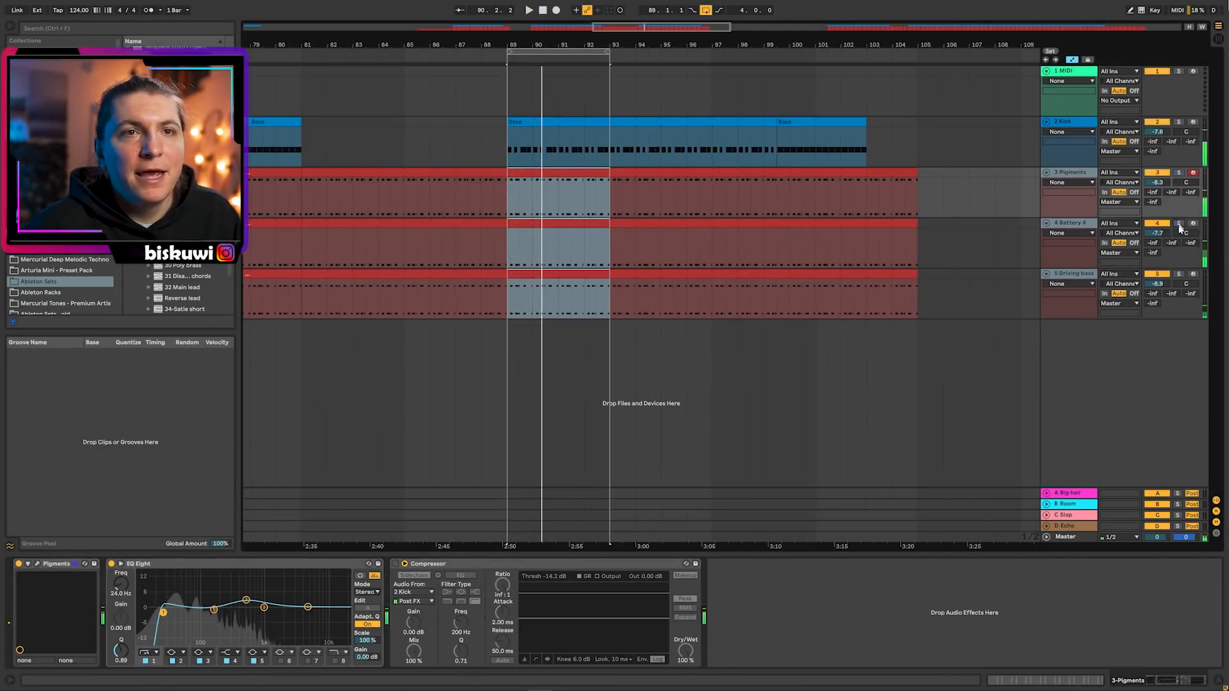
# Step: Audition the bass layers from bar 89, soloing the Driving bass track and adding the Battery 4 track to the solo
pyautogui.click(507, 249)
pyautogui.press('space')
pyautogui.press('space')
pyautogui.click(1179, 273)
pyautogui.press('space')
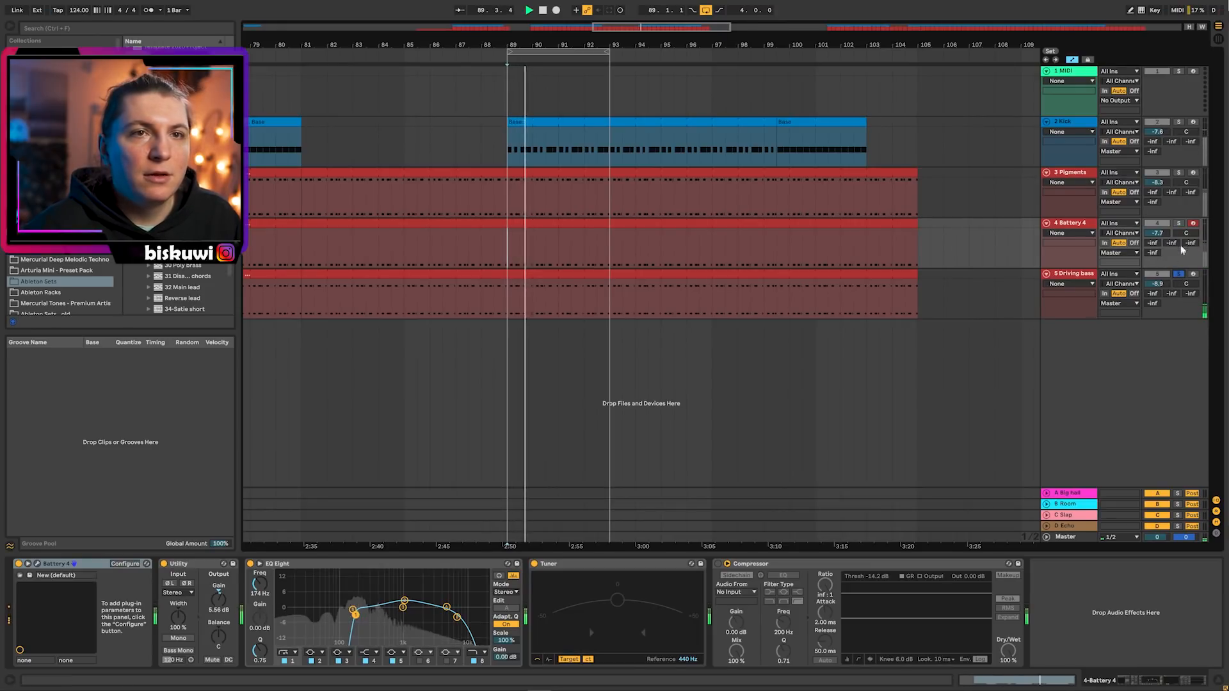
pyautogui.keyDown('ctrl'); pyautogui.click(1179, 223); pyautogui.keyUp('ctrl')
pyautogui.press('space')
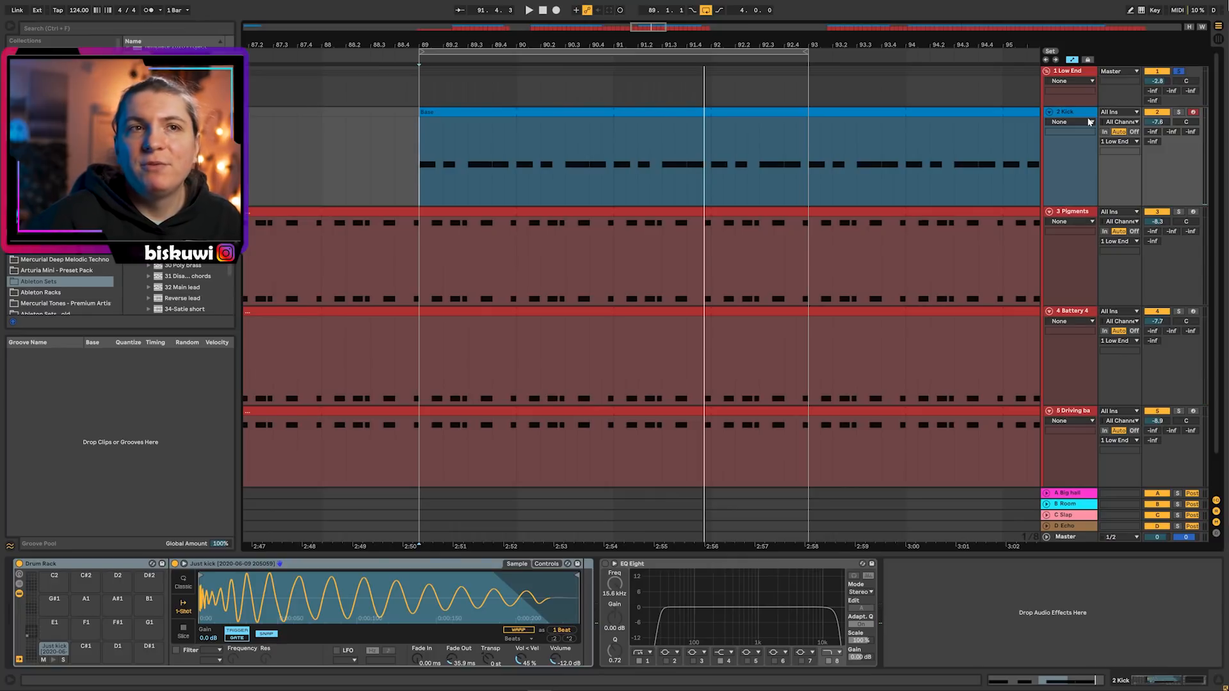
# Step: Collapse the Low End group and audition the expanded, soloed 16th Perc track in the Hats group
pyautogui.click(1048, 72)
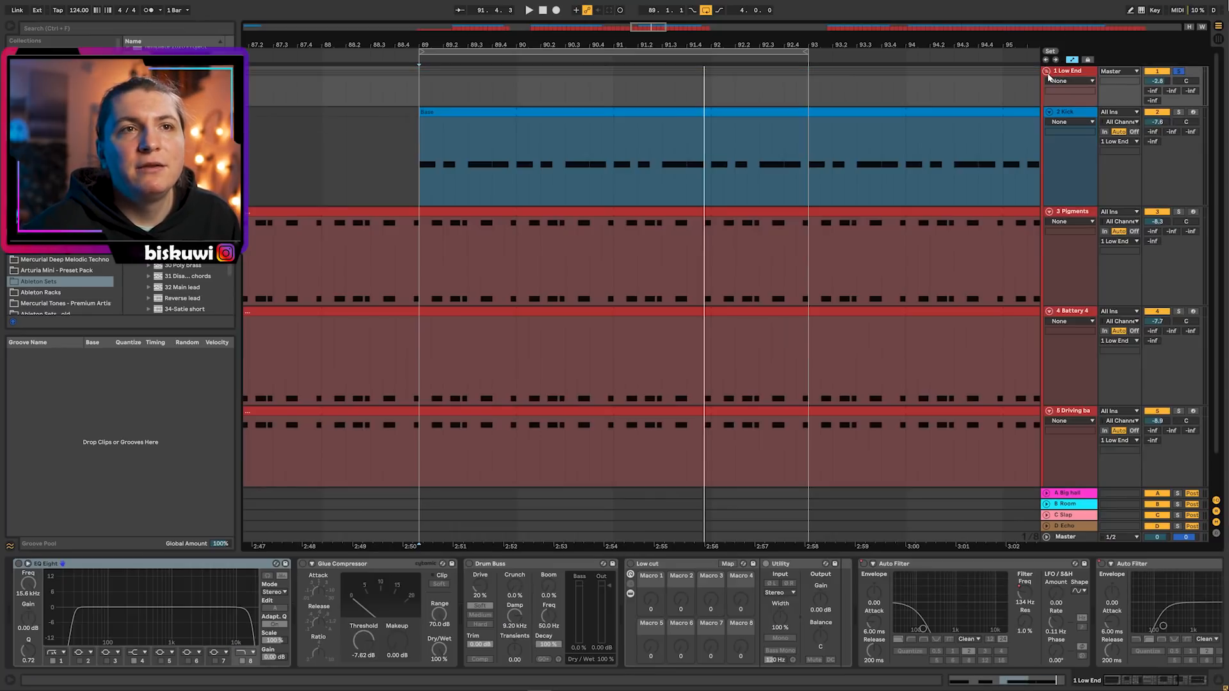
pyautogui.click(1047, 71)
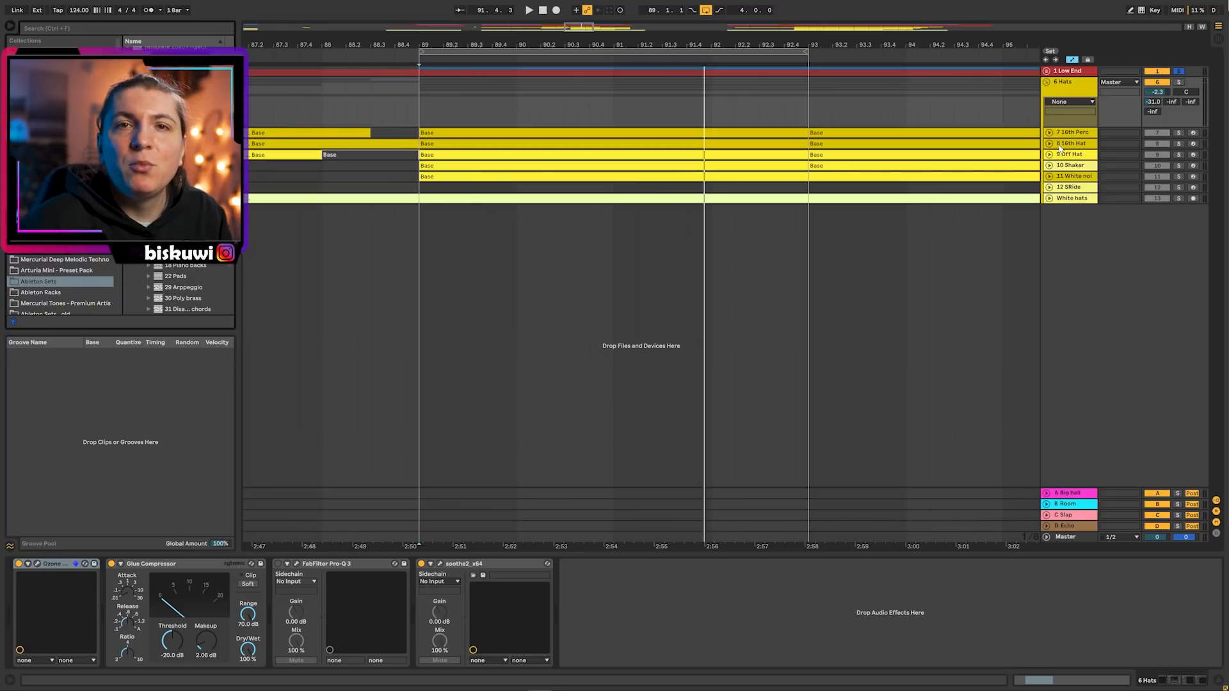
pyautogui.click(1050, 133)
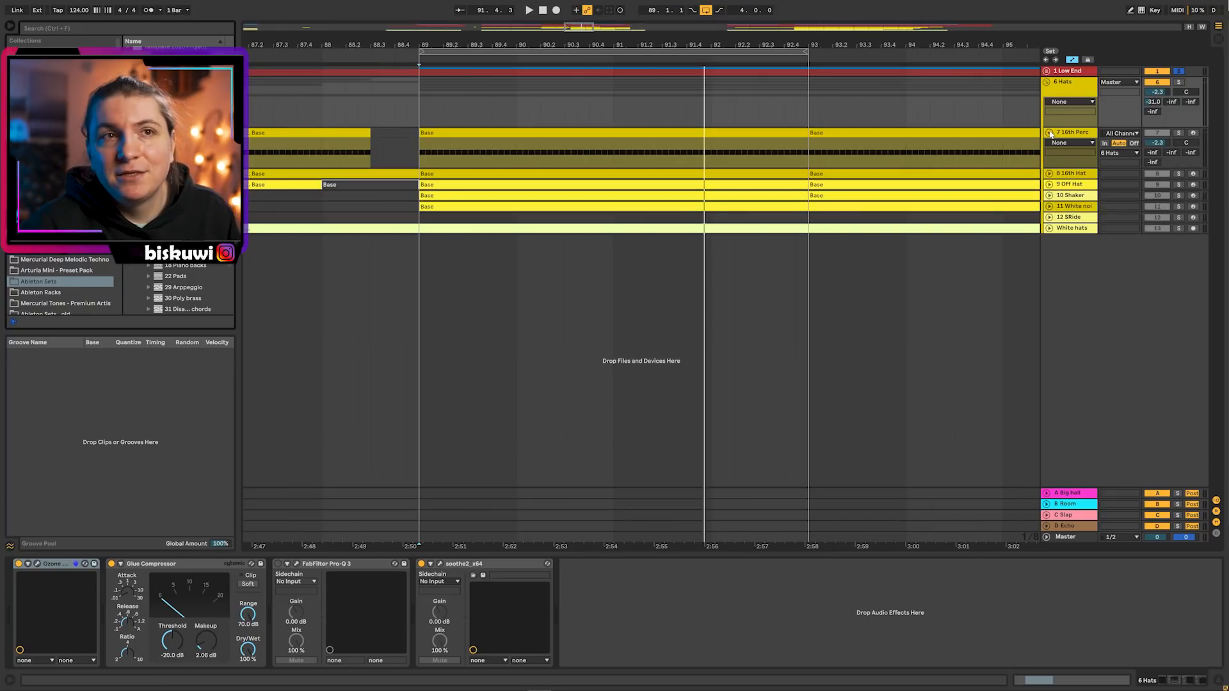
pyautogui.click(1178, 133)
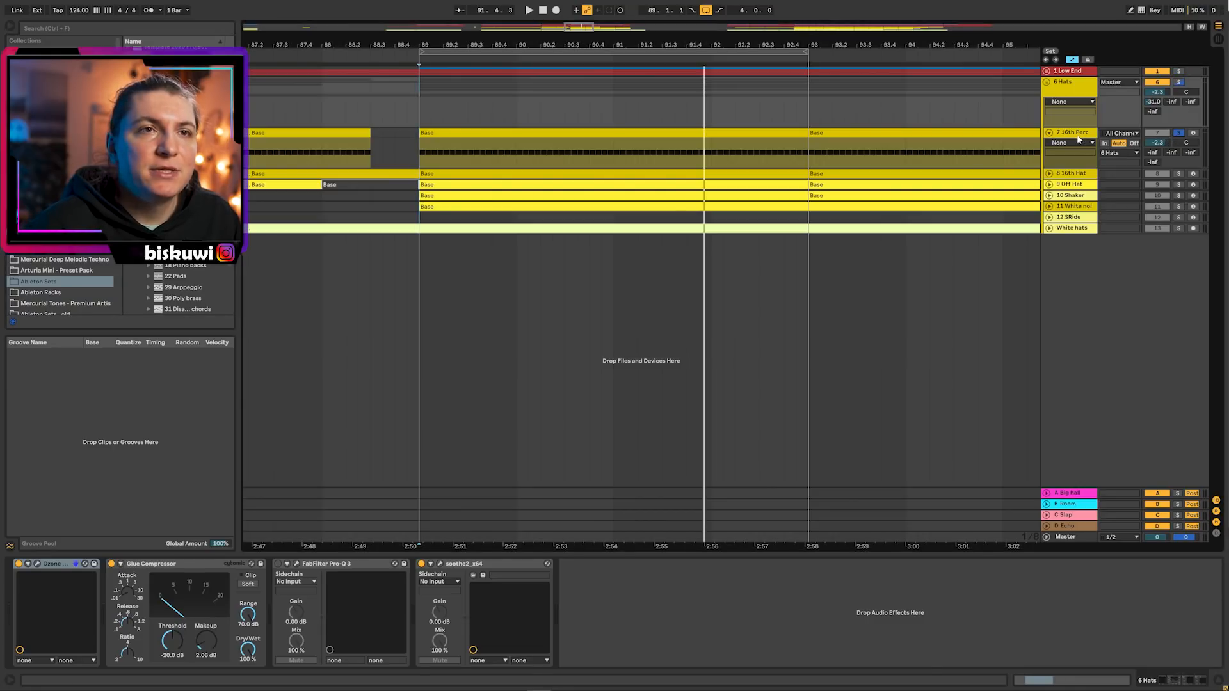
pyautogui.press('space')
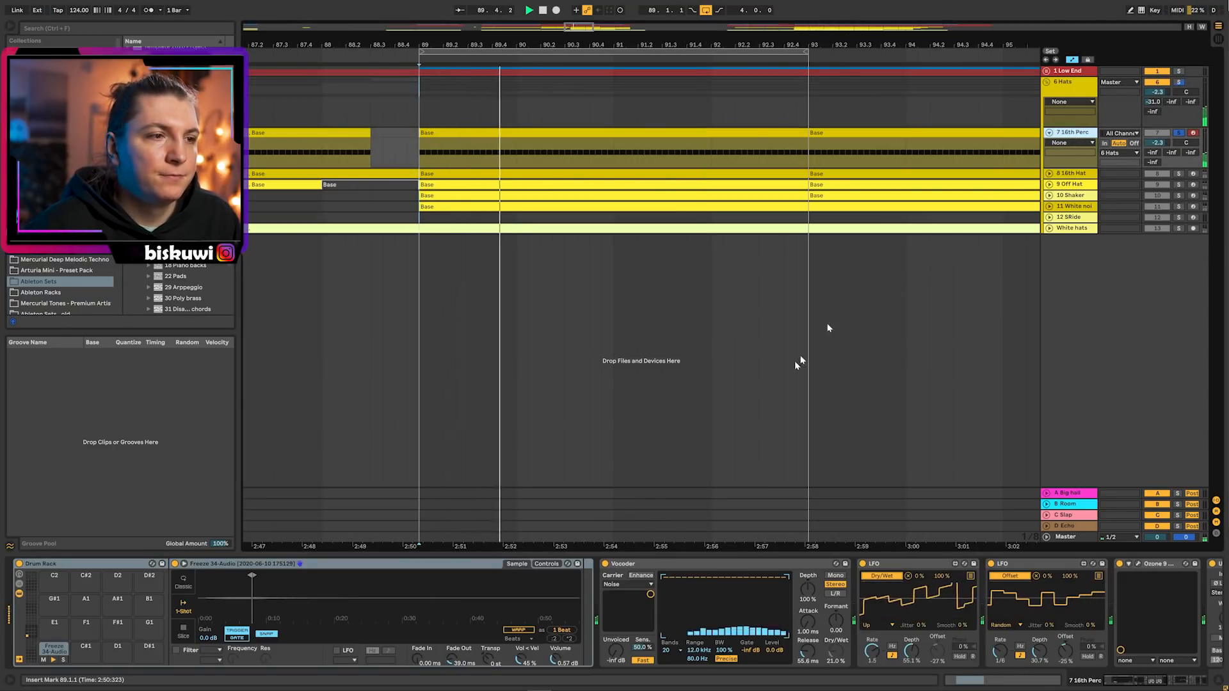
# Step: Examine the 16th Perc track's device chain and play it together with the soloed Low End group
pyautogui.moveTo(242, 595); pyautogui.dragTo(242, 630)
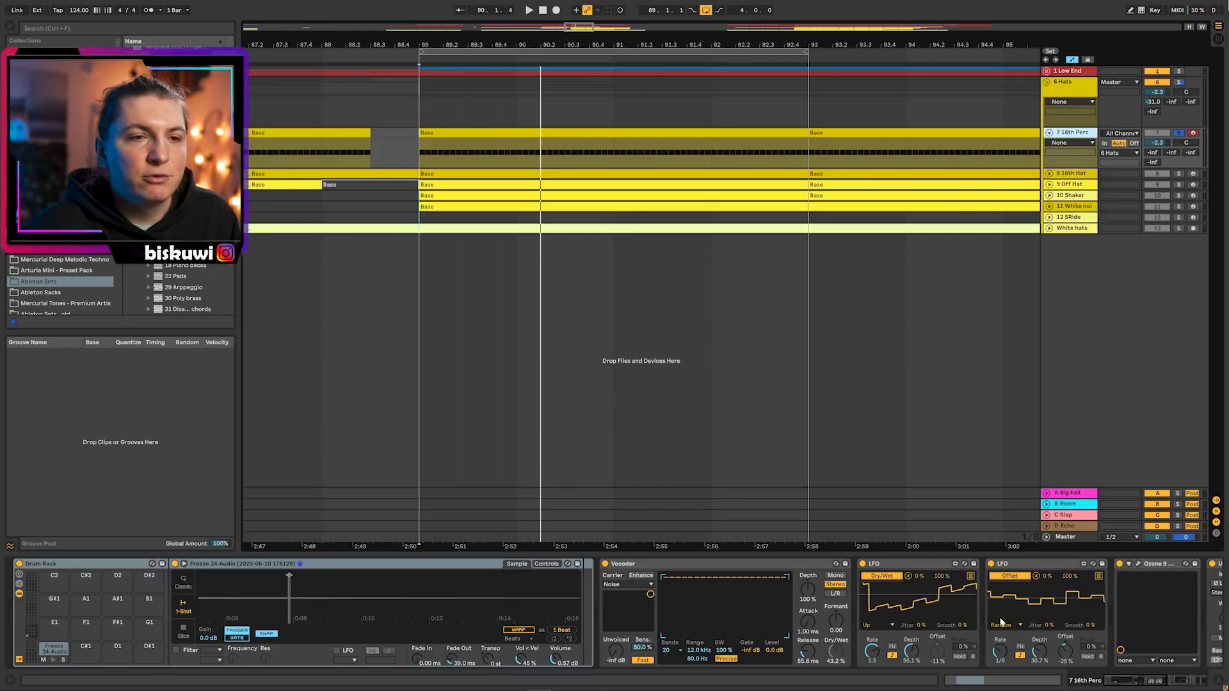
pyautogui.click(840, 654)
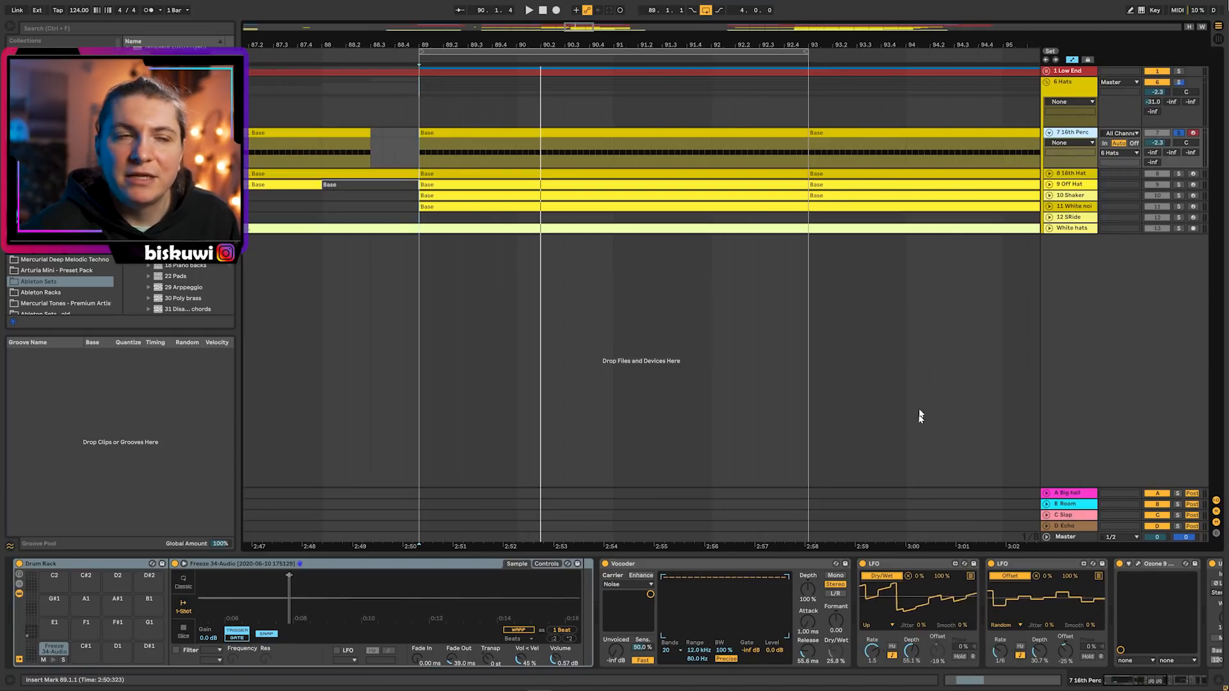
pyautogui.press('space')
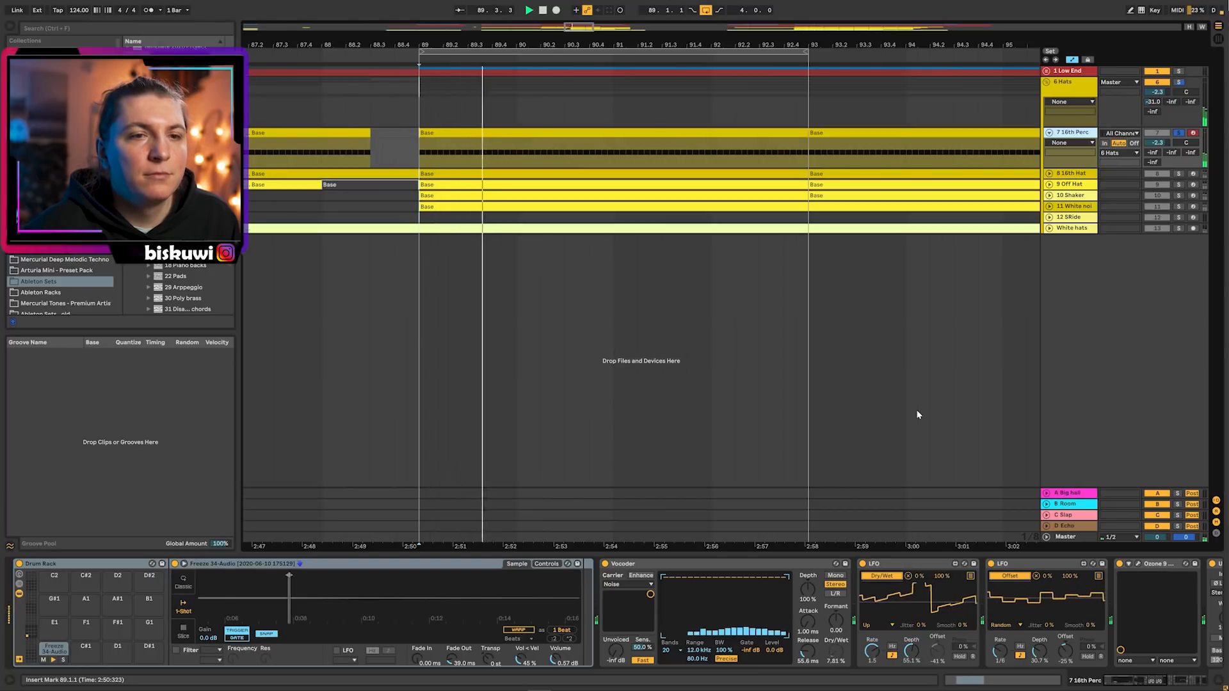
pyautogui.click(1117, 683)
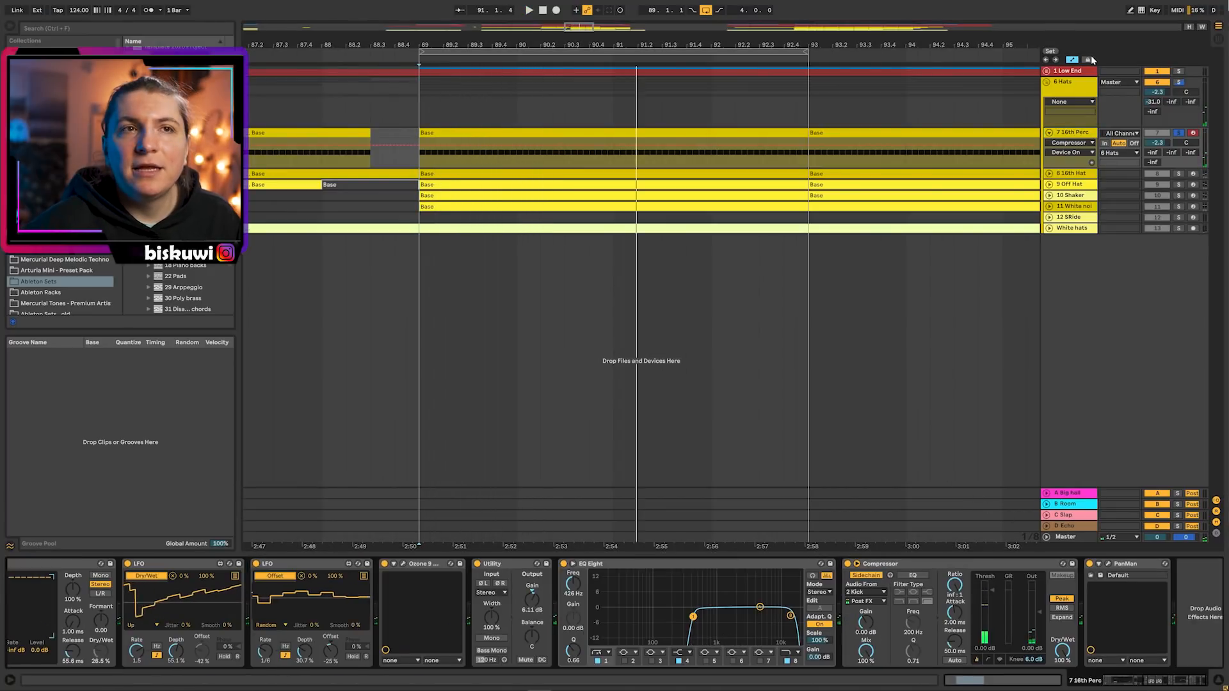
pyautogui.press('space')
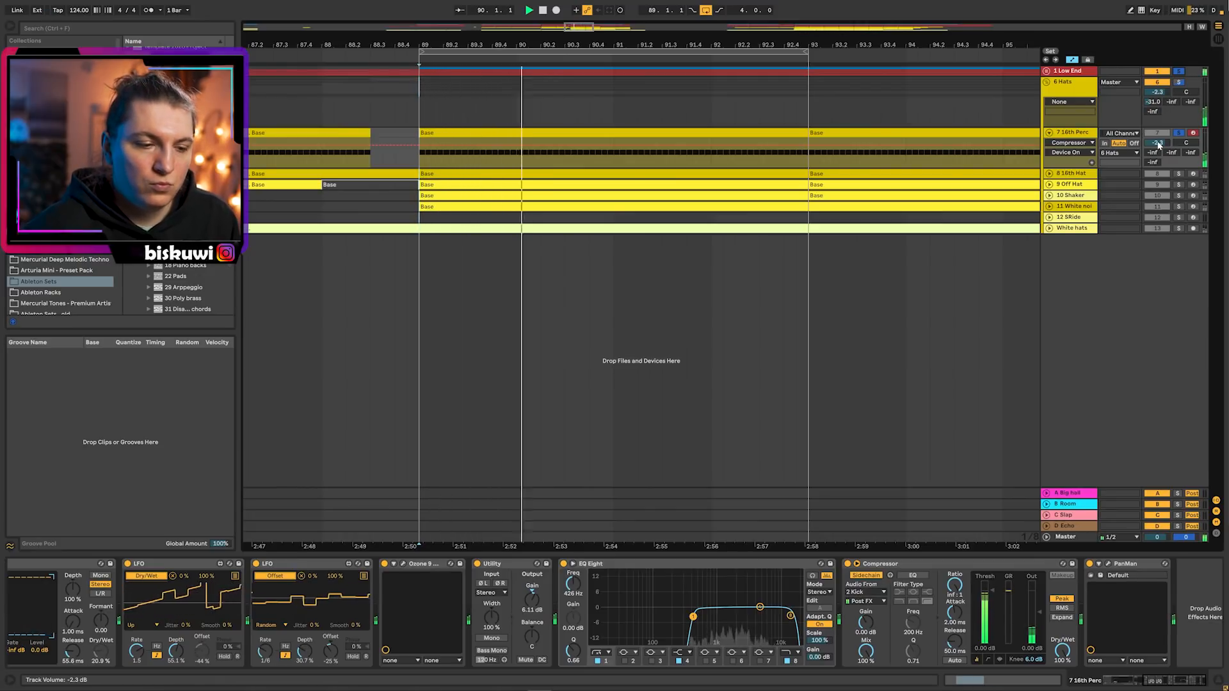
pyautogui.press('space')
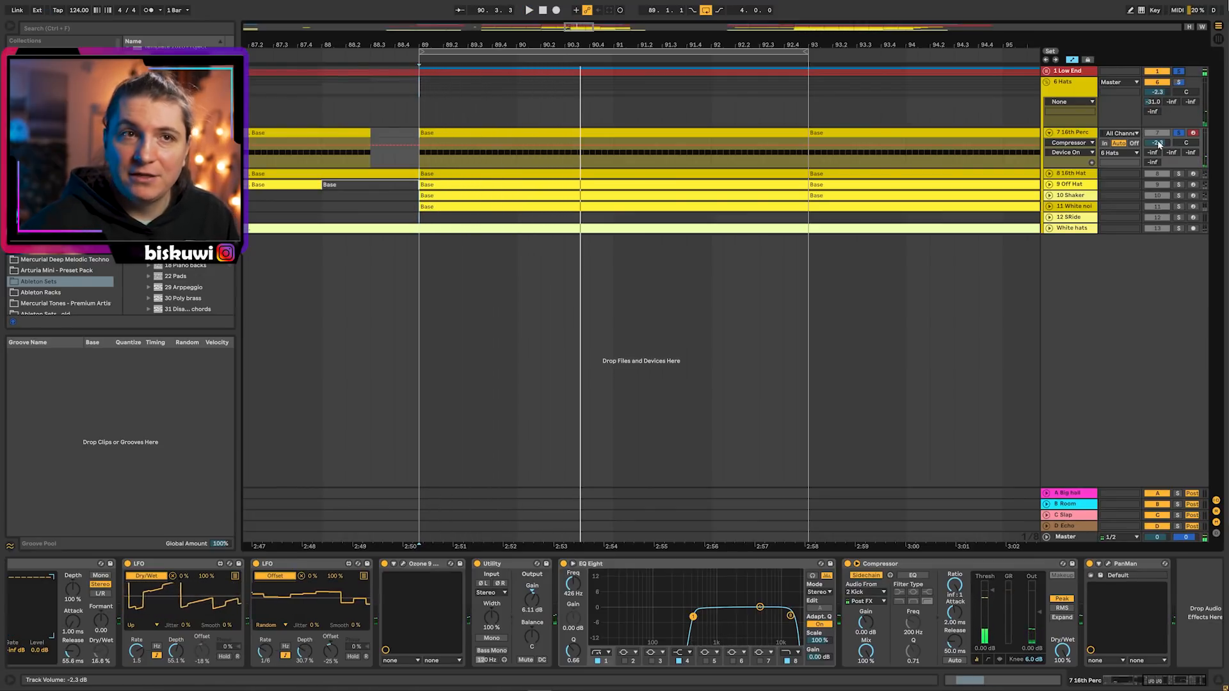
# Step: Solo and expand the 16th Hat track, play it along with the loop and examine its effect chain
pyautogui.click(1178, 174)
pyautogui.press('space')
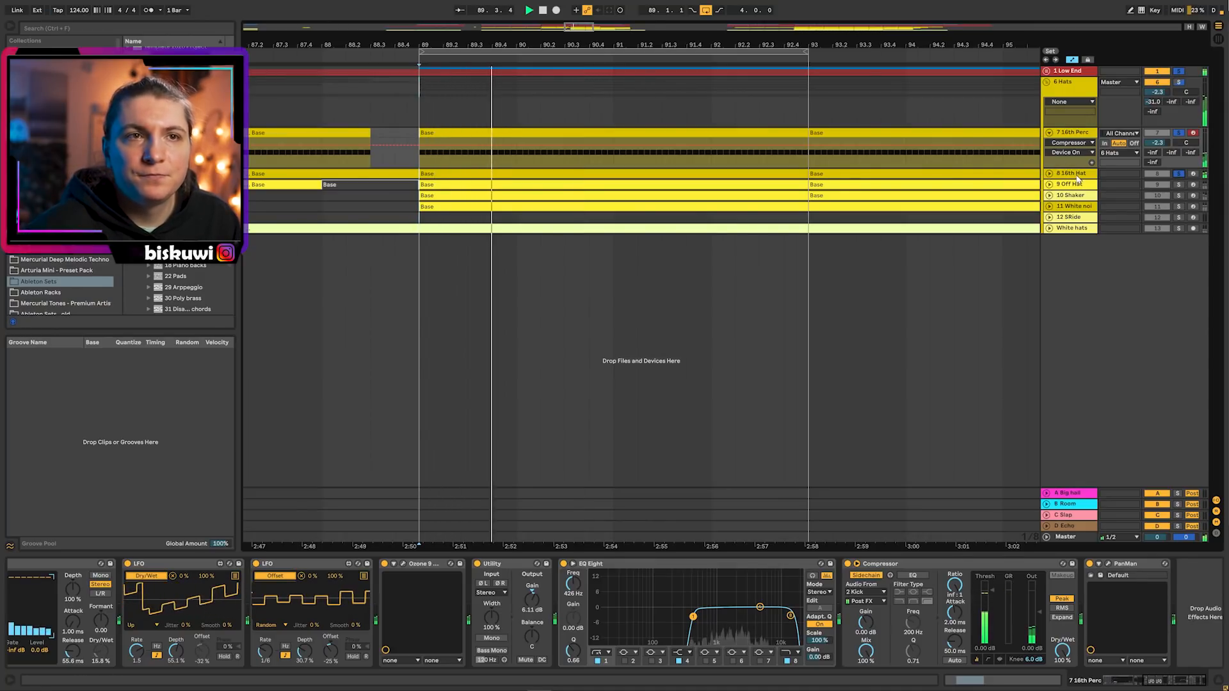
pyautogui.click(1069, 174)
pyautogui.click(1049, 174)
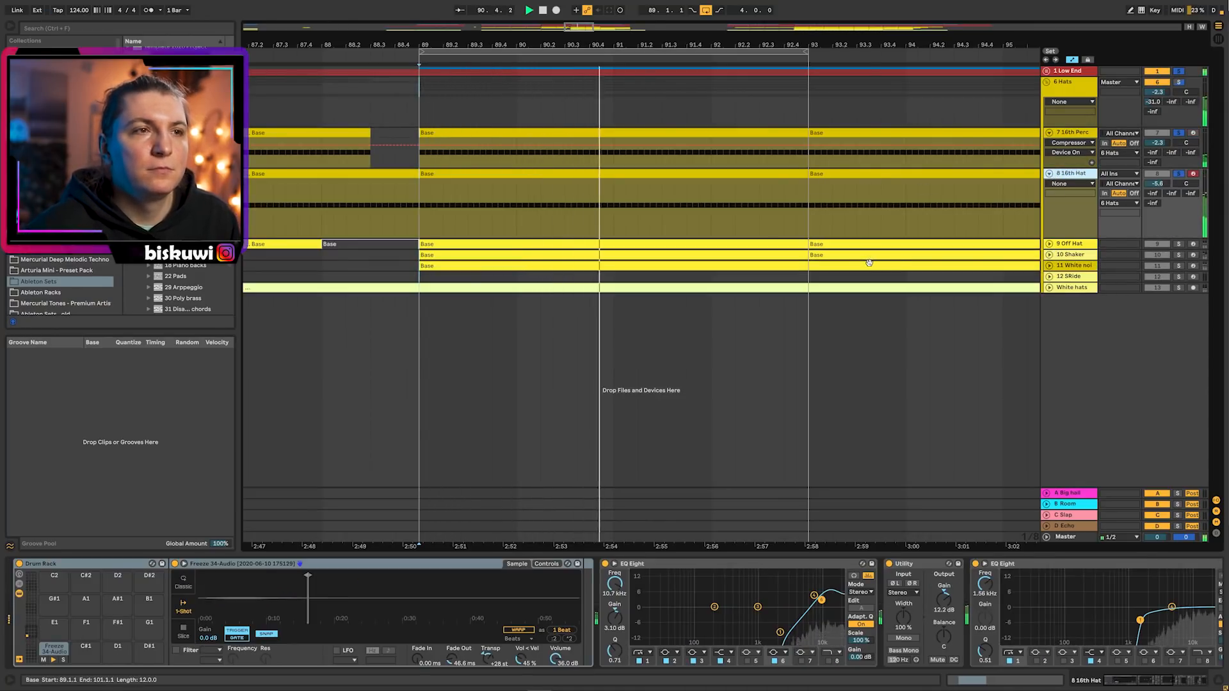
pyautogui.click(1130, 684)
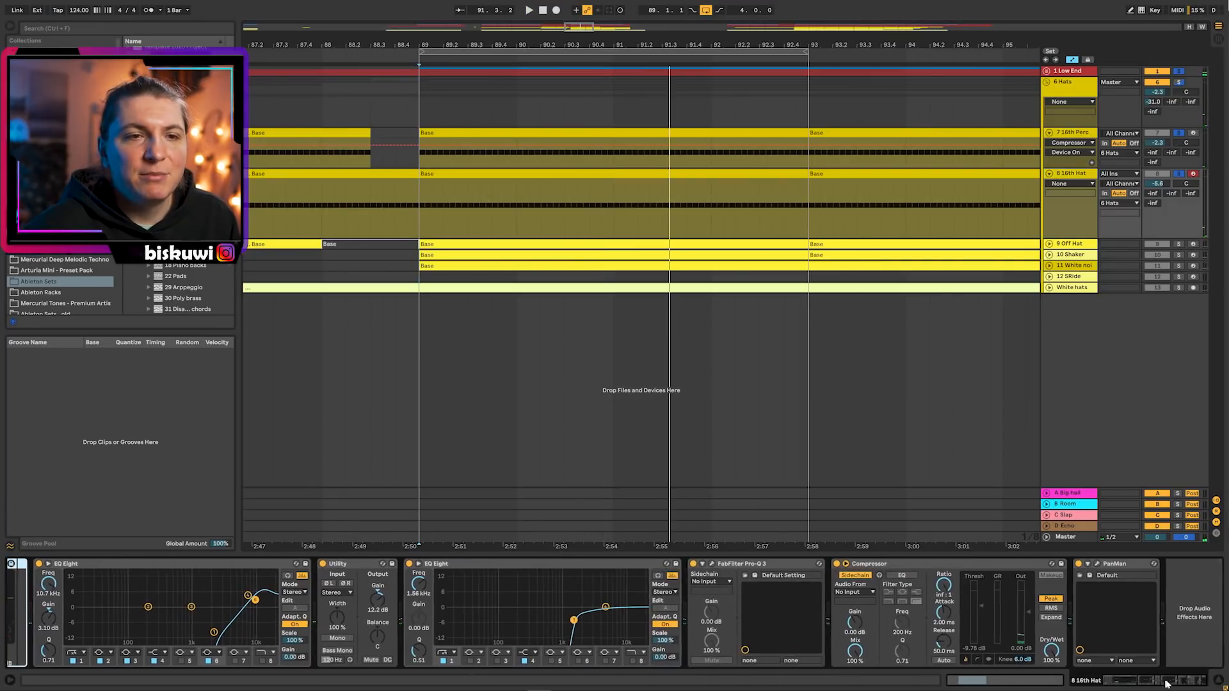
# Step: Expand the Off Hat track and play it soloed with the other layers
pyautogui.click(1054, 244)
pyautogui.click(1050, 244)
pyautogui.press('space')
# Step: Add the Shaker and white noise tracks to the solo during playback and expand the white noise track
pyautogui.click(1178, 285)
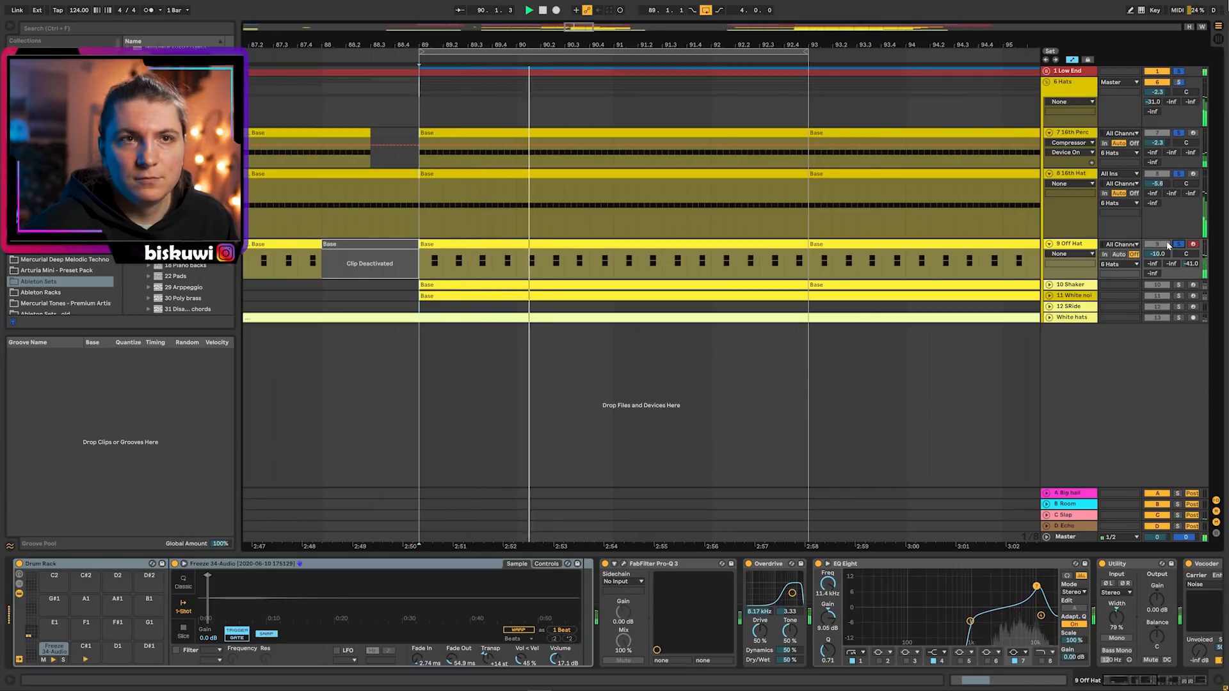
pyautogui.click(1065, 285)
pyautogui.click(1060, 295)
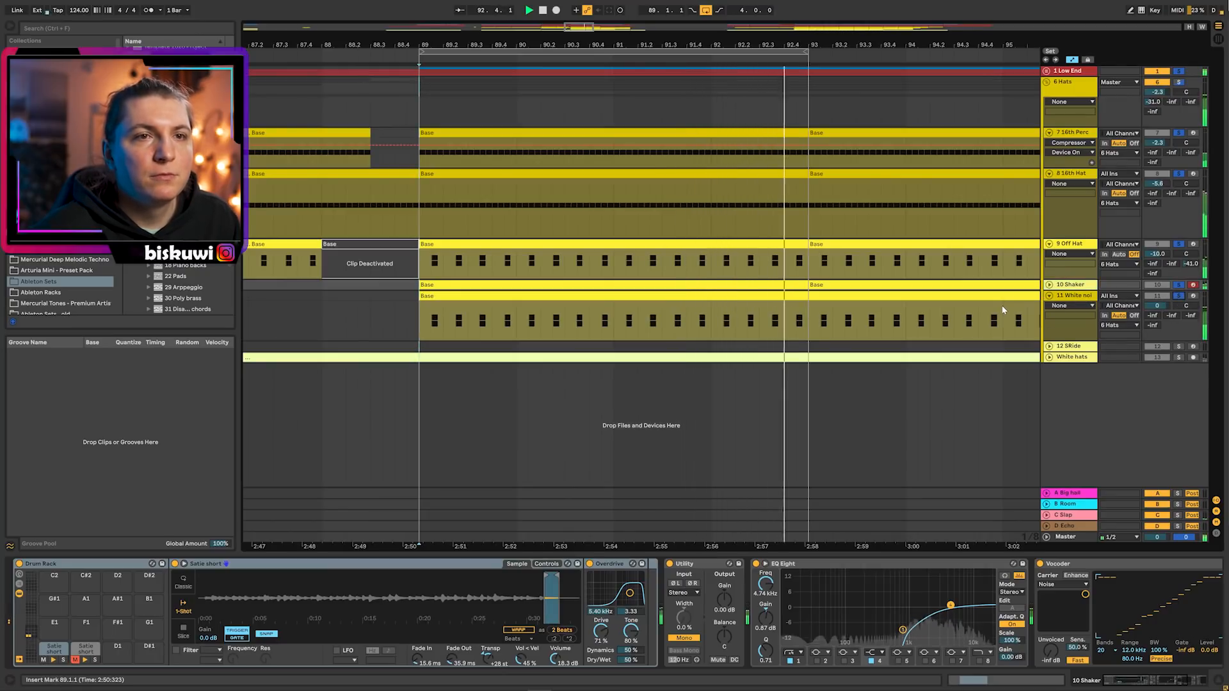
# Step: Expand and solo the White hats track and play the loop from bar 89
pyautogui.moveTo(807, 39); pyautogui.dragTo(792, 27)
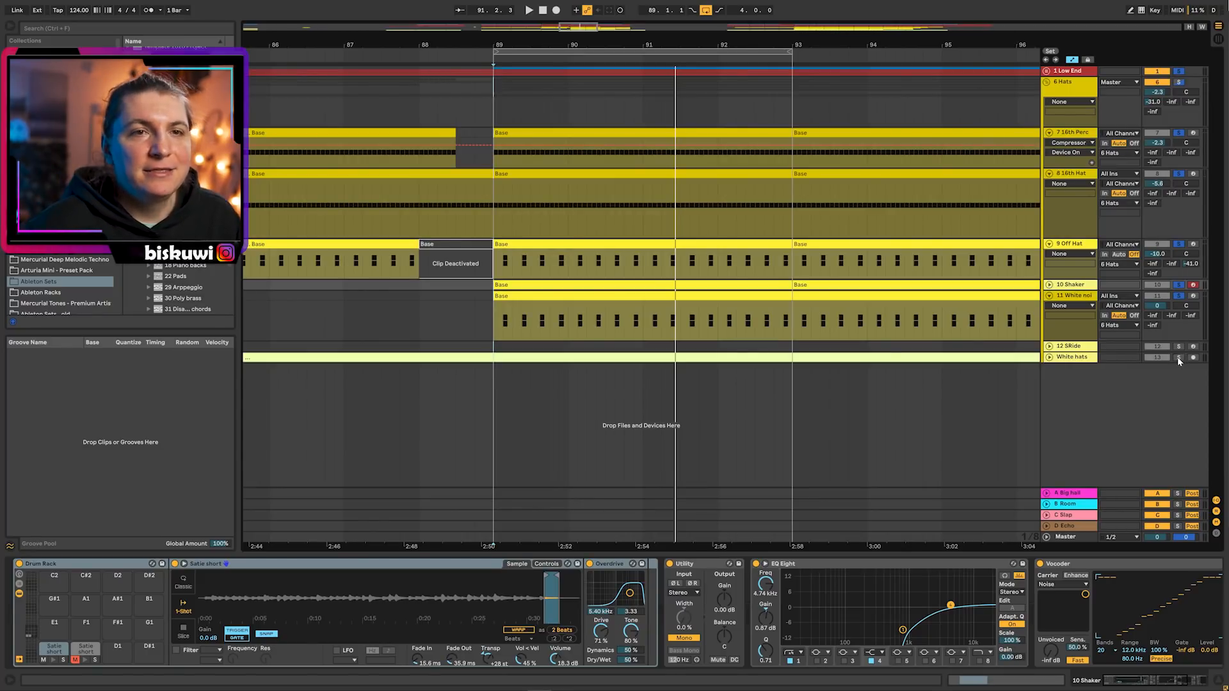
pyautogui.click(1050, 358)
pyautogui.click(494, 393)
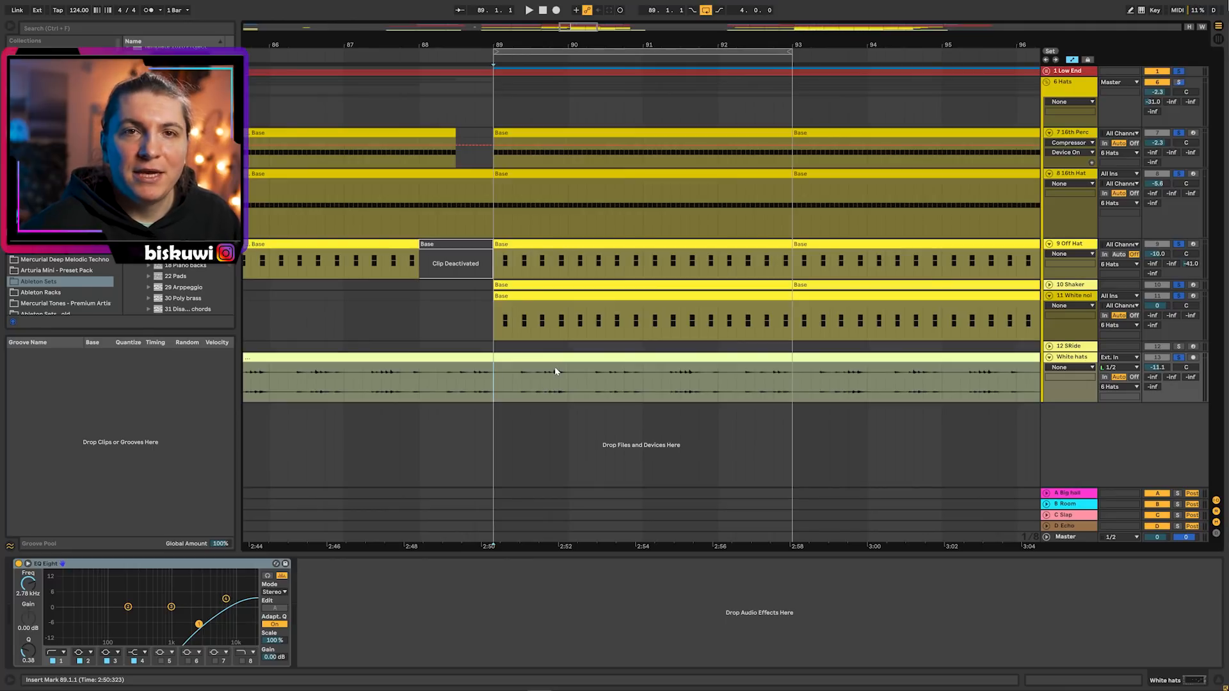
pyautogui.press('space')
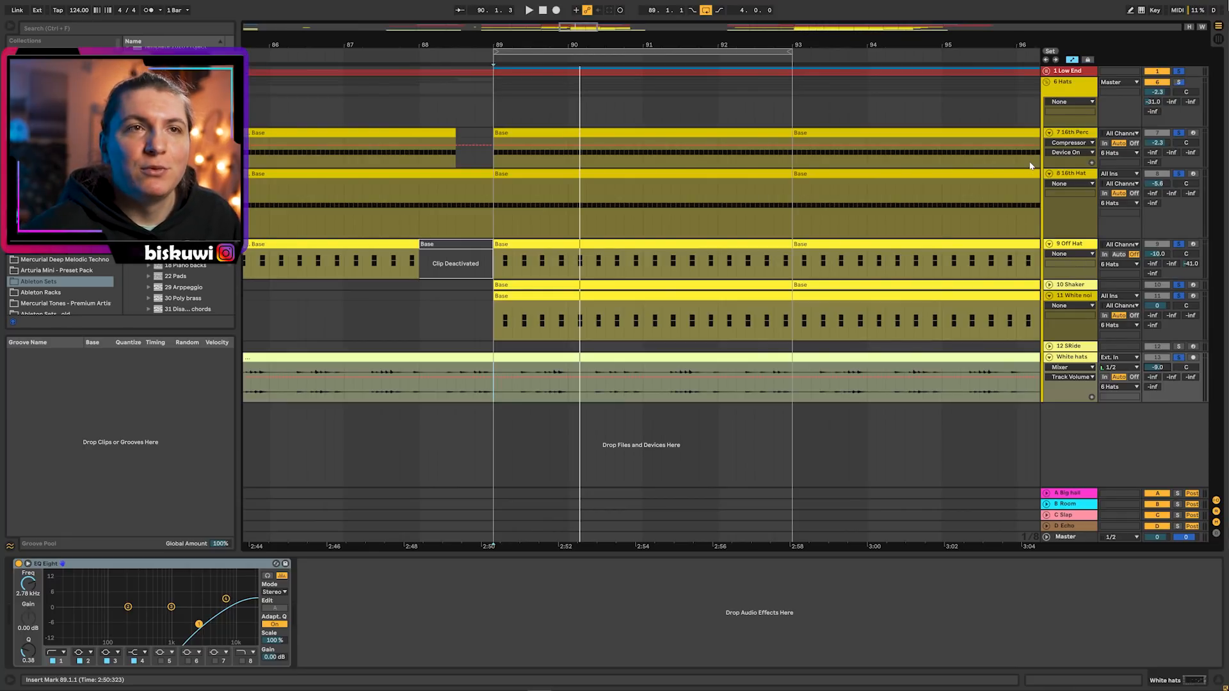
# Step: Collapse the Hats group, add the Snare track from the browser's Ableton set below it and play the loop
pyautogui.click(1066, 85)
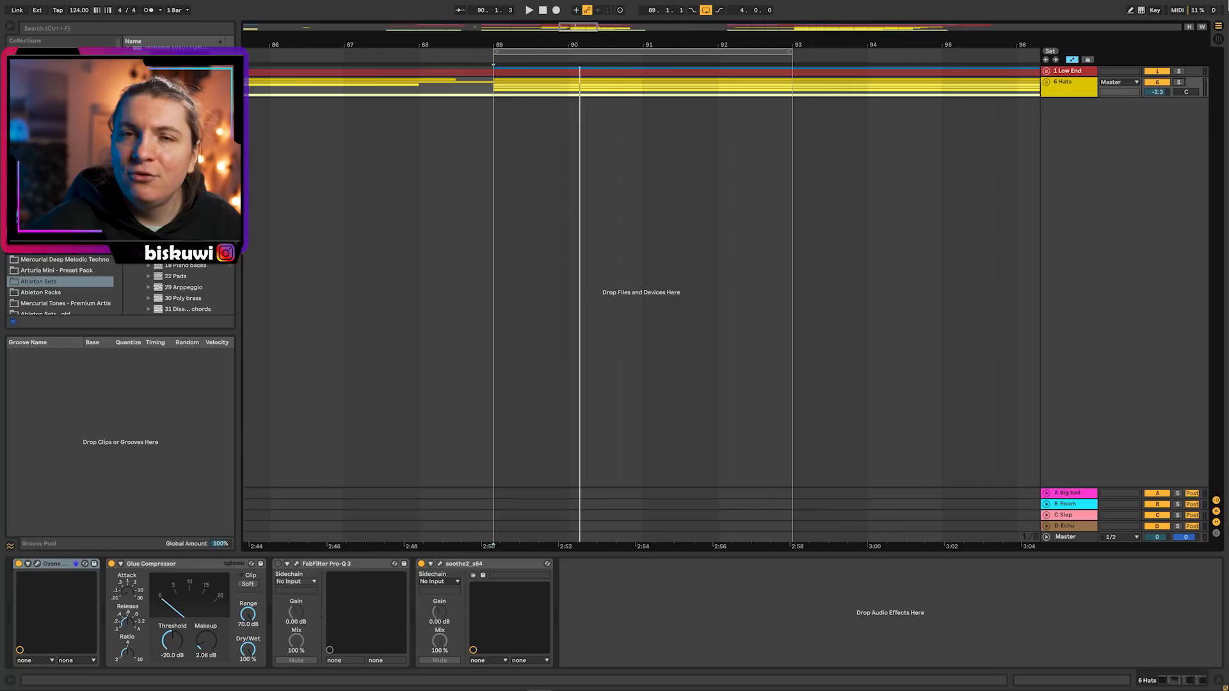
pyautogui.scroll(-3, 185, 288)
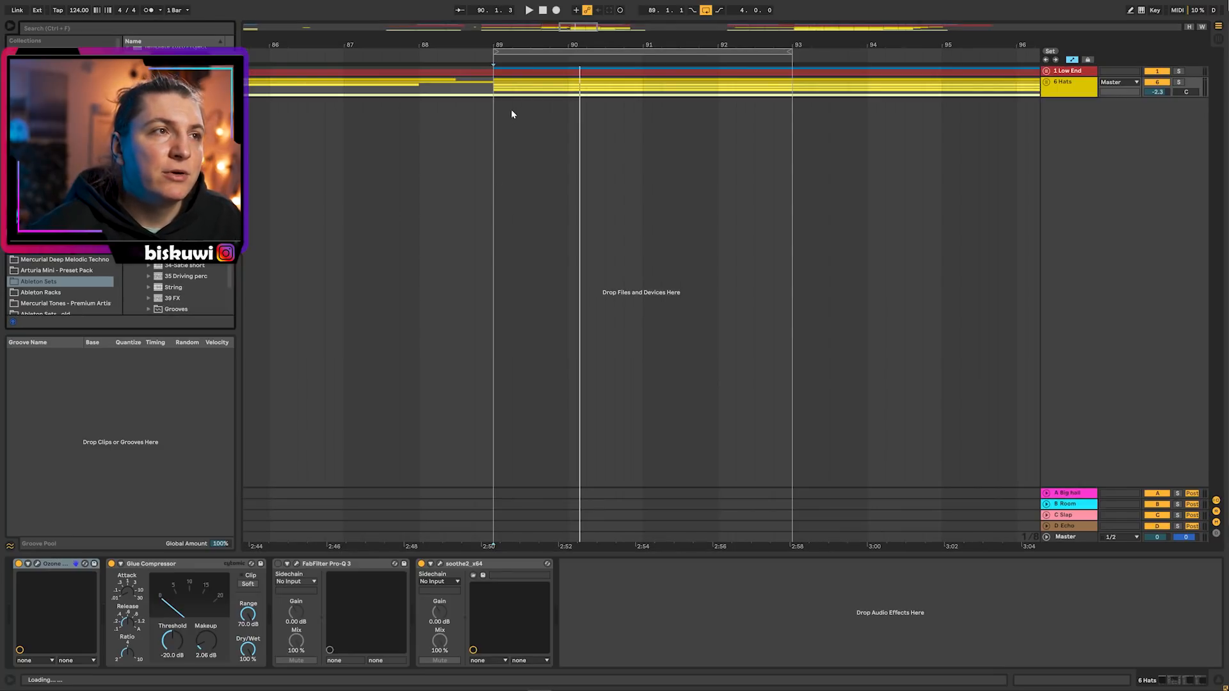
pyautogui.moveTo(512, 113); pyautogui.dragTo(609, 168)
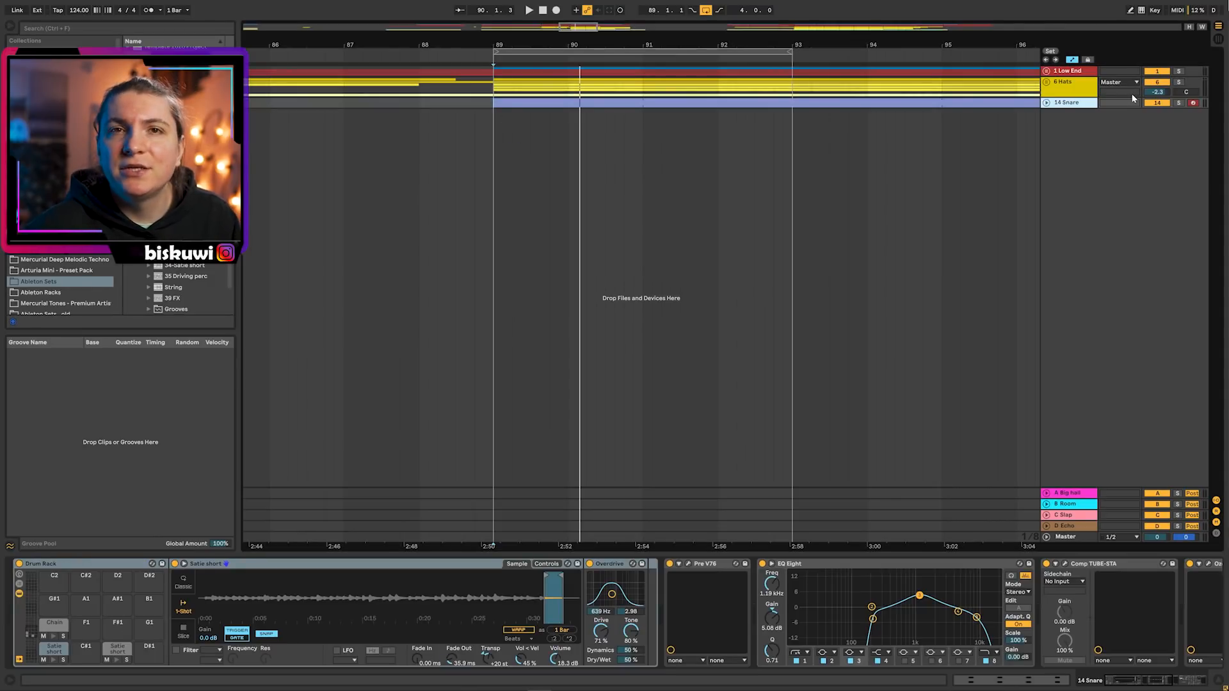
pyautogui.press('space')
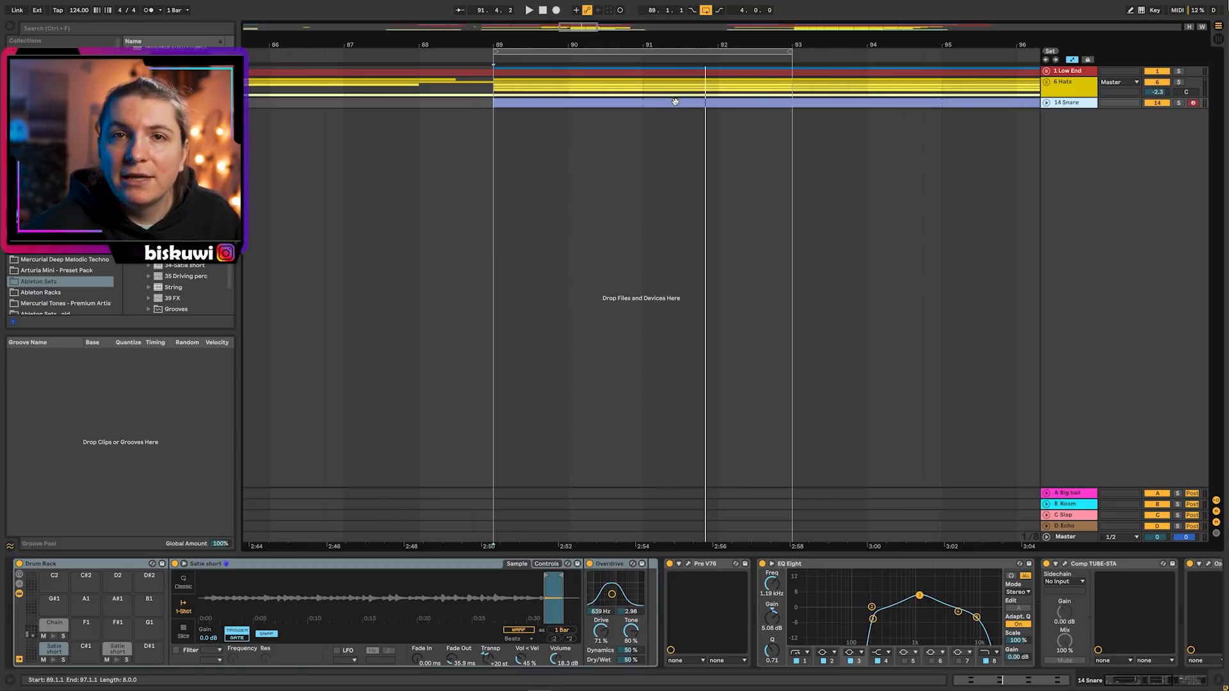
# Step: Add the Clap track from the browser's Ableton set below the Snare track and open its MIDI clip
pyautogui.moveTo(182, 173); pyautogui.dragTo(595, 127)
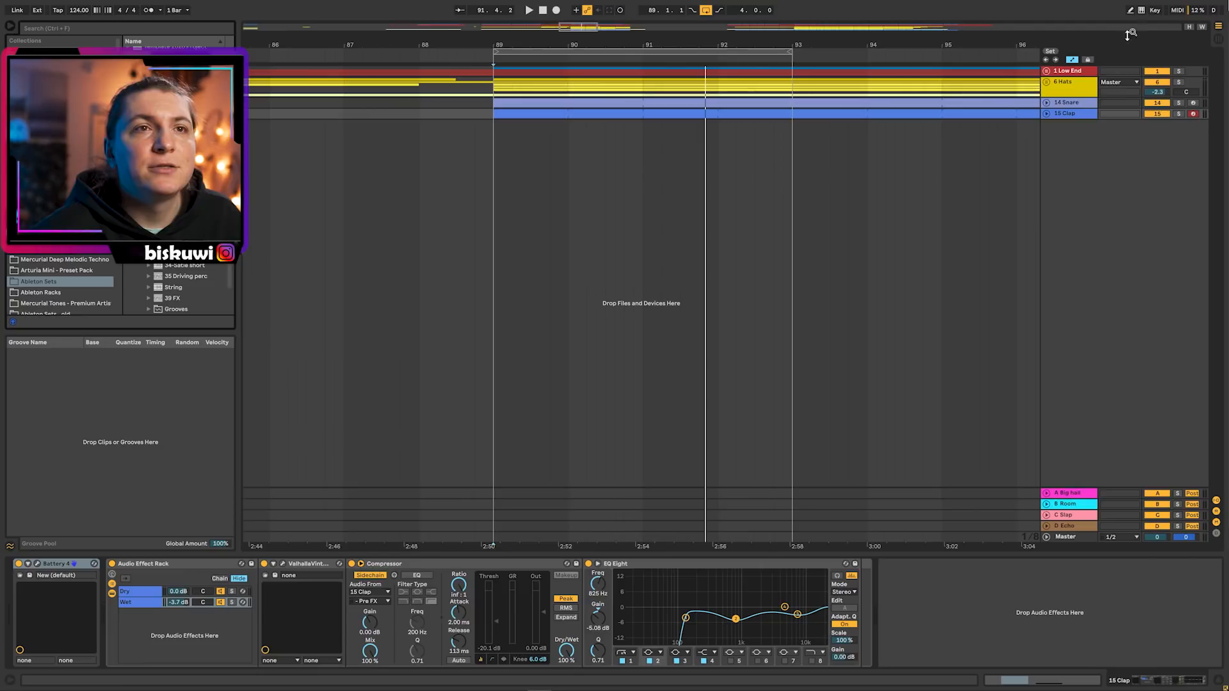
pyautogui.click(1046, 114)
pyautogui.doubleClick(509, 143)
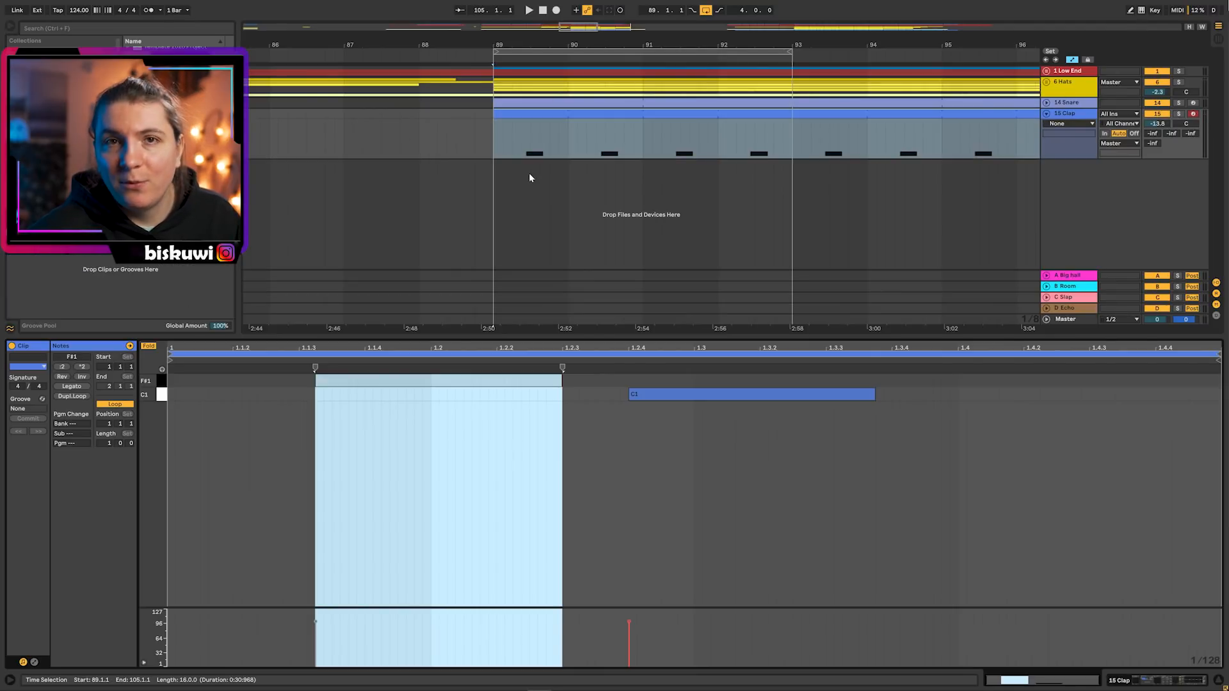
# Step: Select the F#1 note's time range in the Clap clip and compare the loop with the Clap track on and off
pyautogui.click(470, 388)
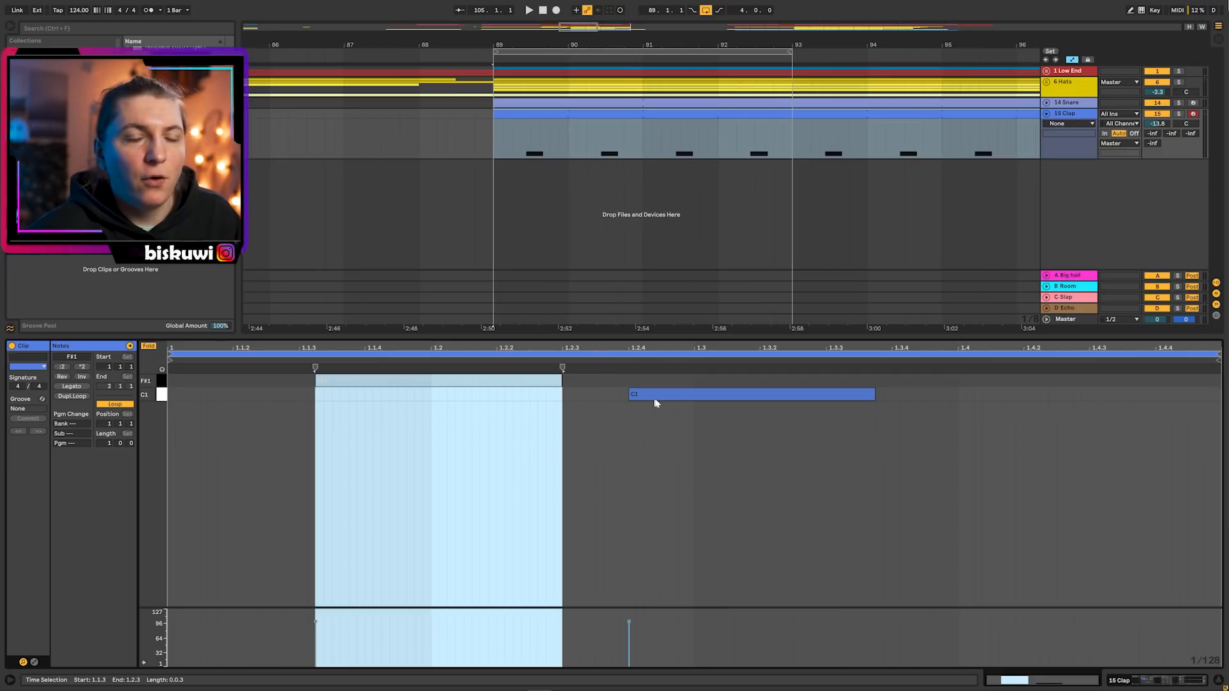
pyautogui.click(1161, 116)
pyautogui.press('space')
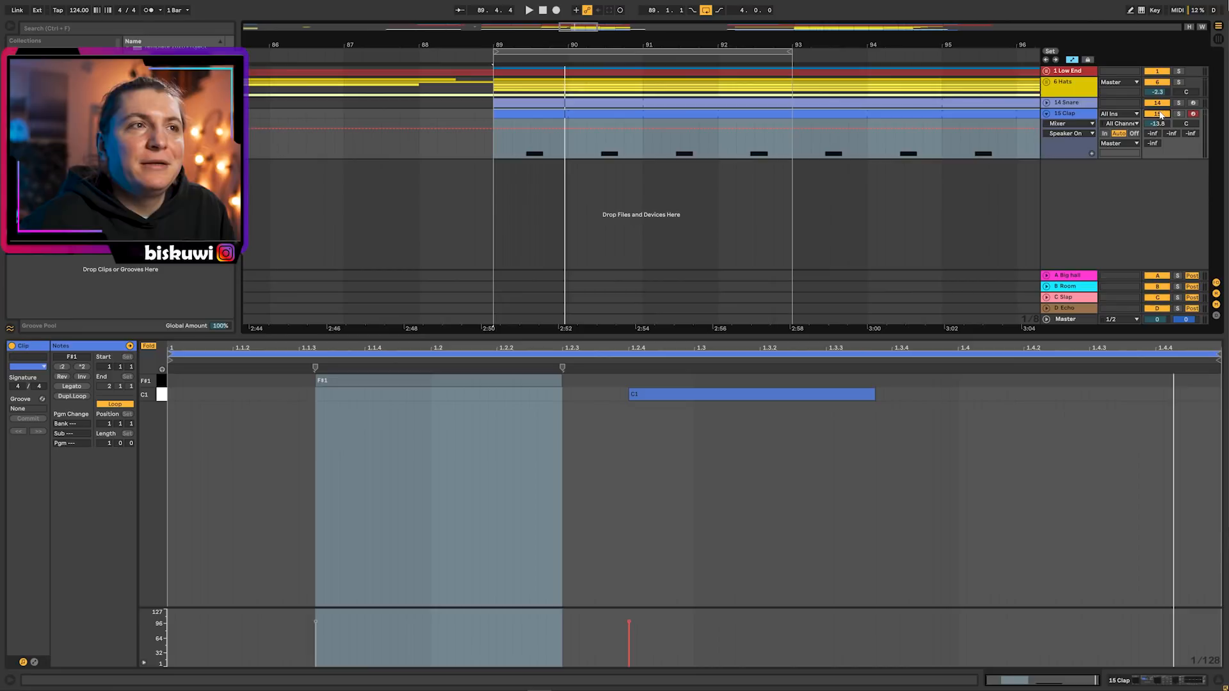
pyautogui.press('space')
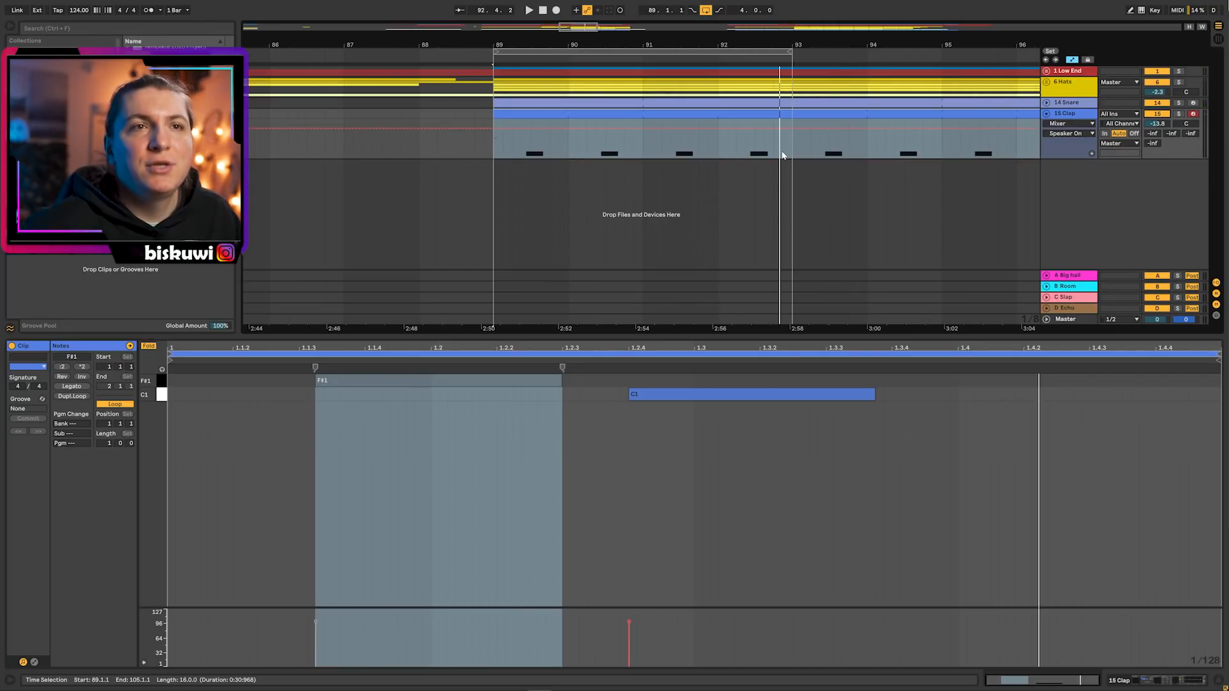
# Step: Fold the Clap track, unfold the 3-Audio 1 track and play the soloed Piano backs layers from bar 89
pyautogui.click(1048, 114)
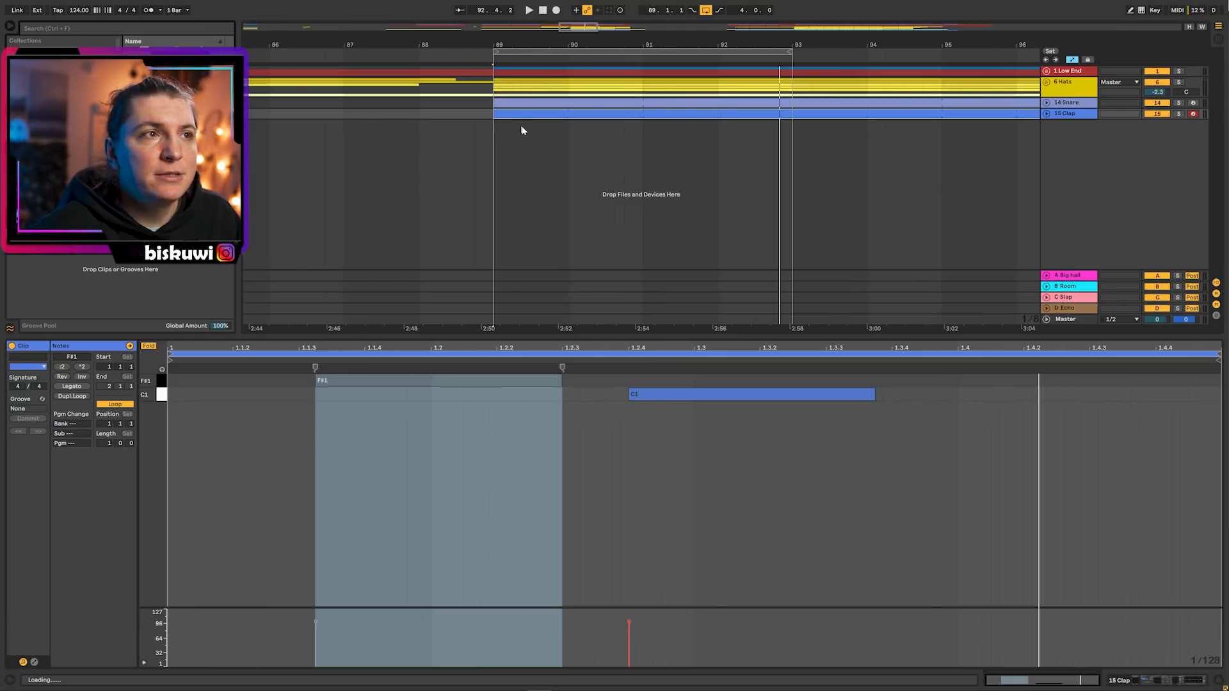
pyautogui.press('space')
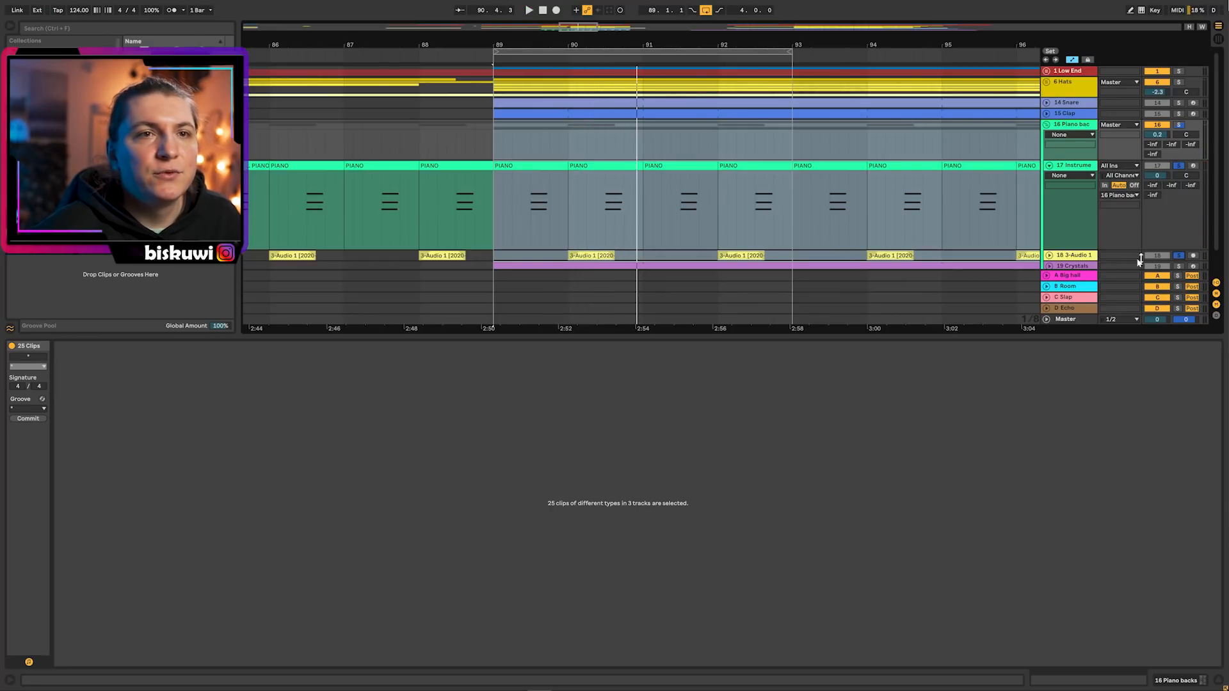
pyautogui.click(1049, 255)
pyautogui.scroll(-3, 1046, 224)
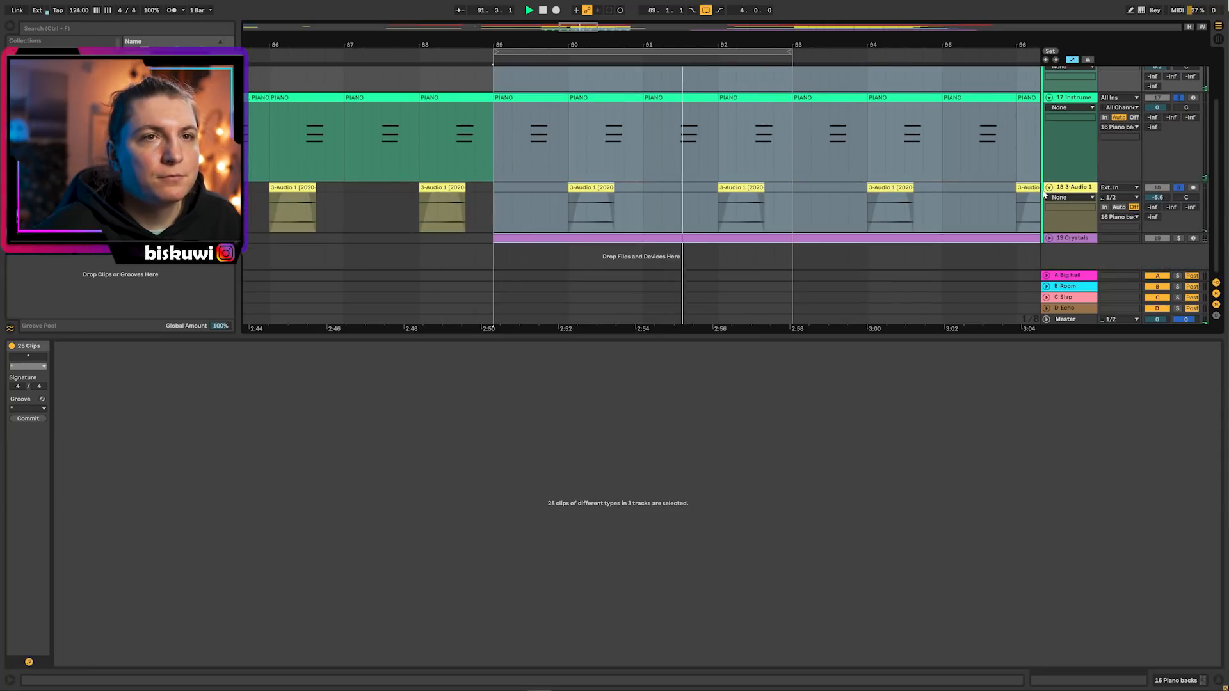
pyautogui.scroll(3, 1158, 153)
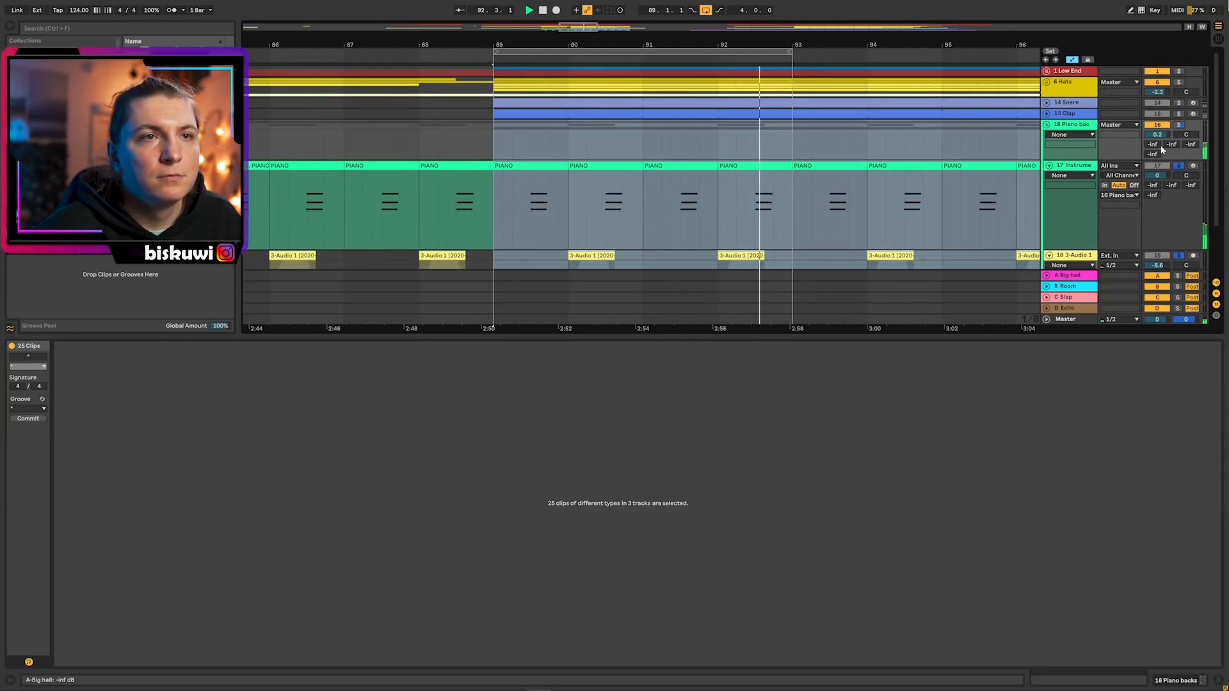
pyautogui.press('space')
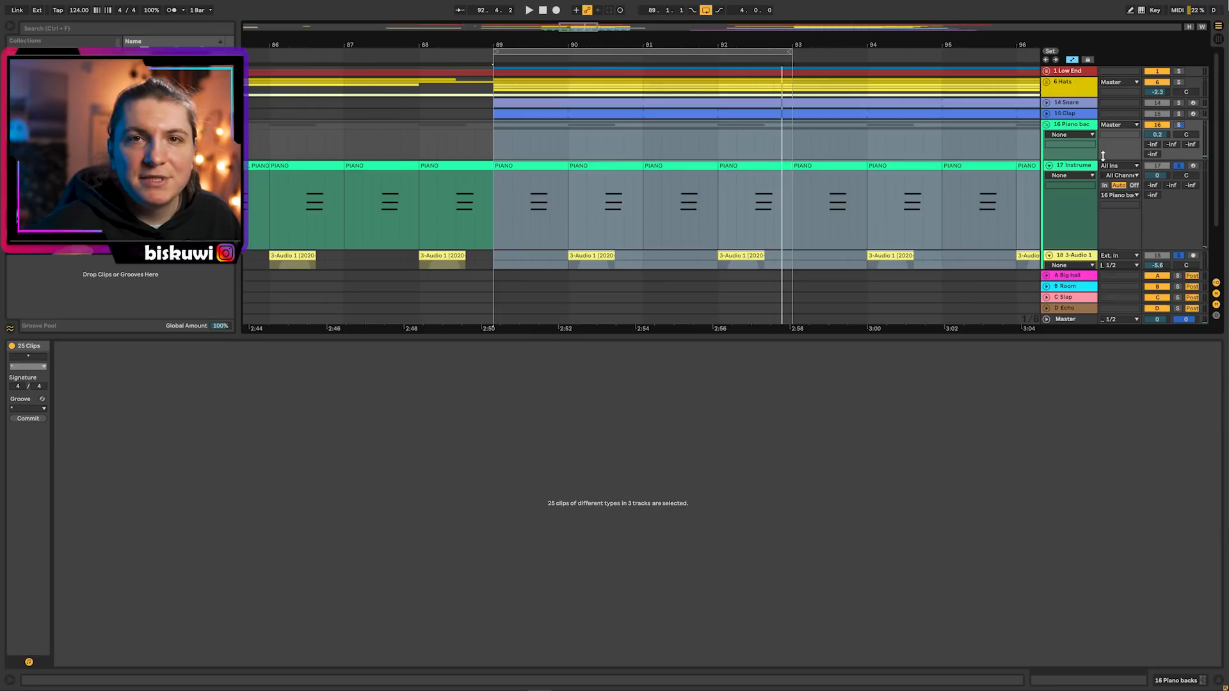
# Step: Solo the Crystals track along with the other Piano backs layers, play the loop and fold the Piano backs group
pyautogui.scroll(-2, 1102, 155)
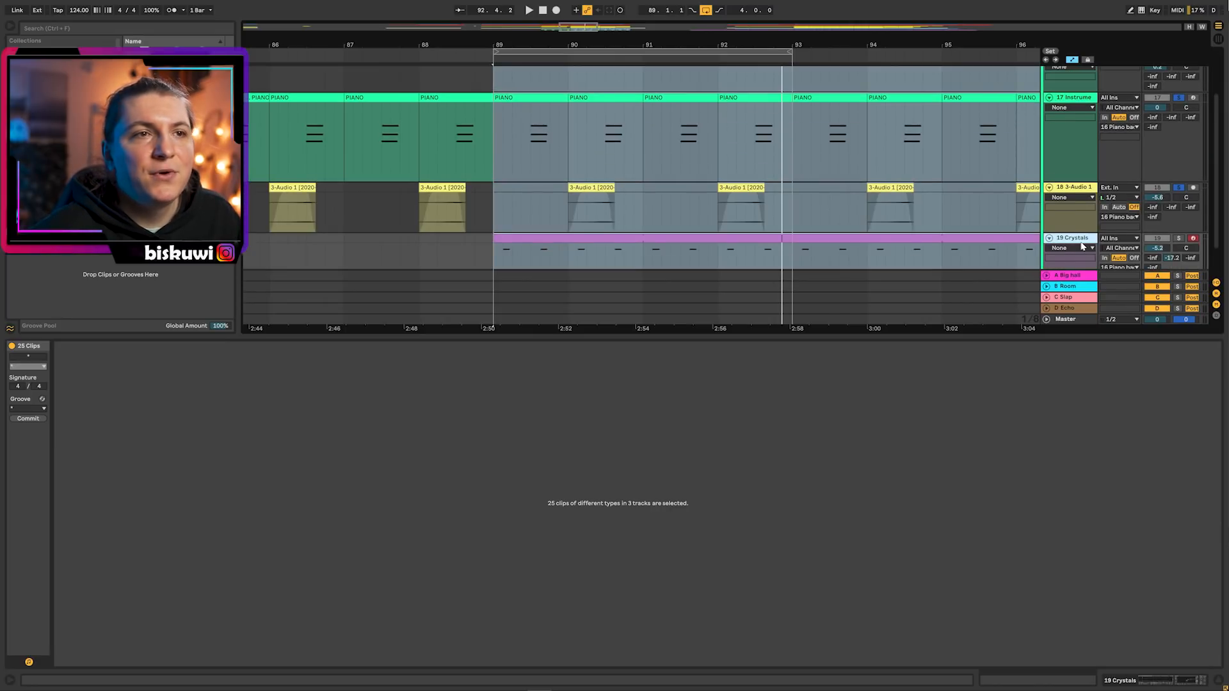
pyautogui.scroll(-1, 1089, 225)
pyautogui.click(1178, 204)
pyautogui.press('space')
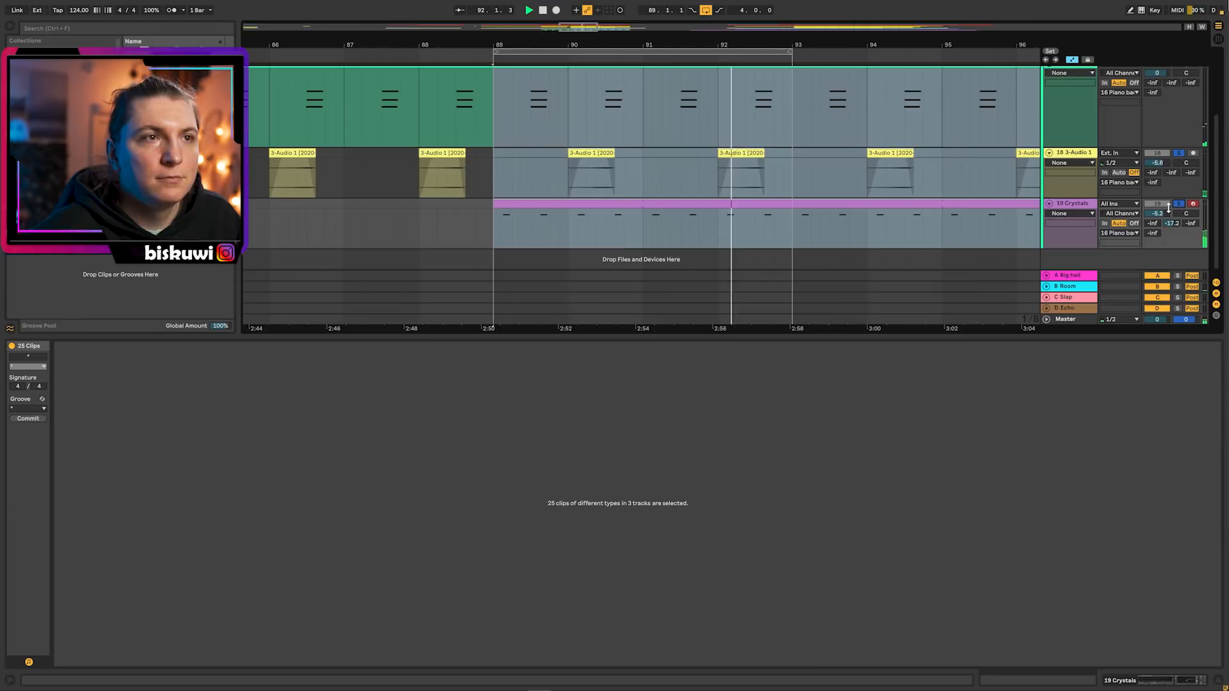
pyautogui.scroll(3, 1055, 109)
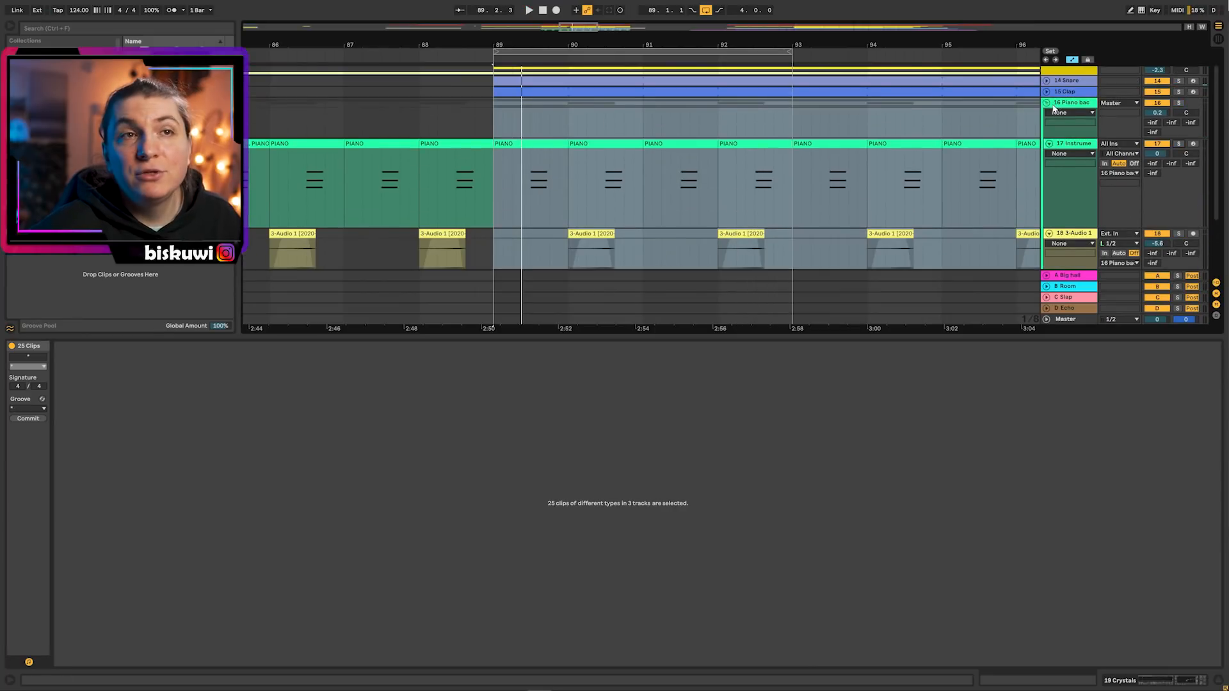
pyautogui.click(1046, 103)
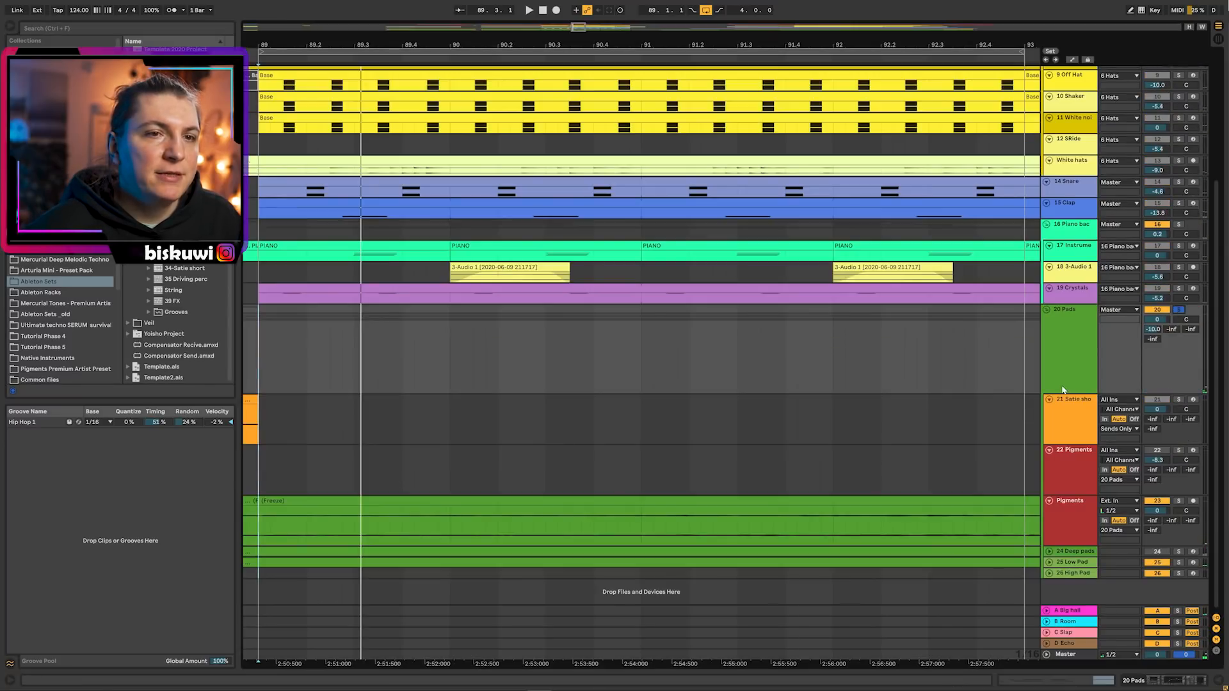
# Step: Play the soloed Pads group from bar 89 and unfold its Deep pads, Low Pad and High Pad tracks
pyautogui.click(1060, 509)
pyautogui.press('space')
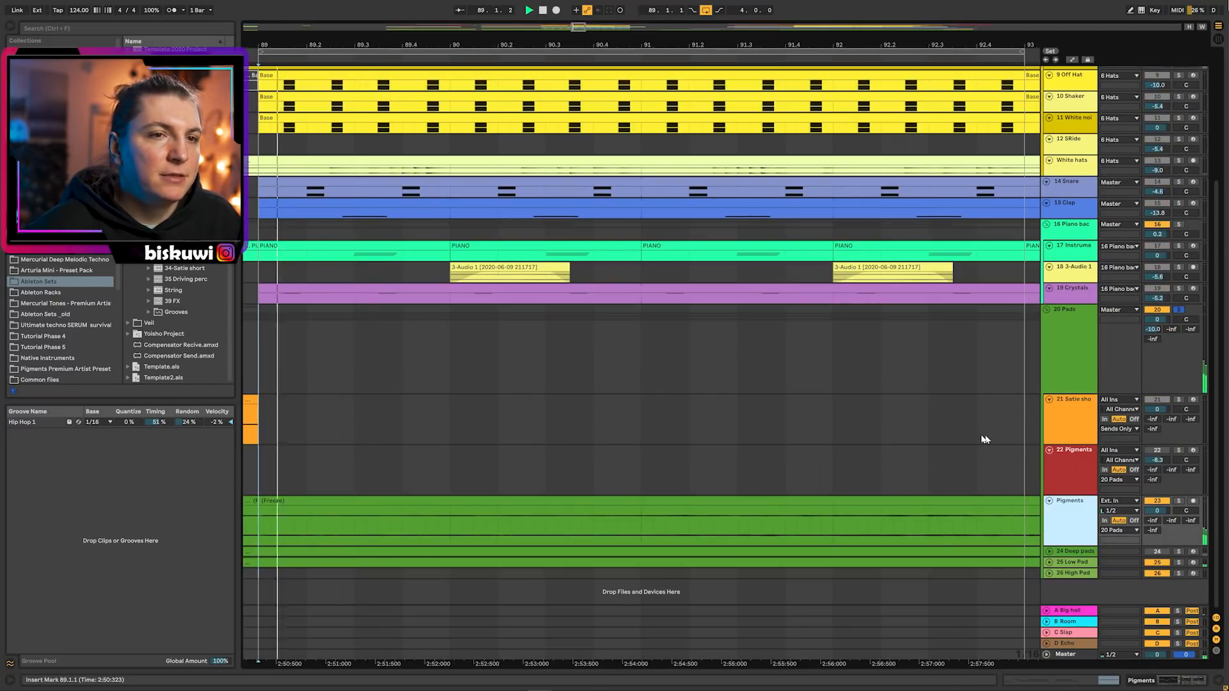
pyautogui.keyDown('alt'); pyautogui.click(1049, 553); pyautogui.keyUp('alt')
pyautogui.scroll(-1, 880, 468)
pyautogui.scroll(-3, 880, 468)
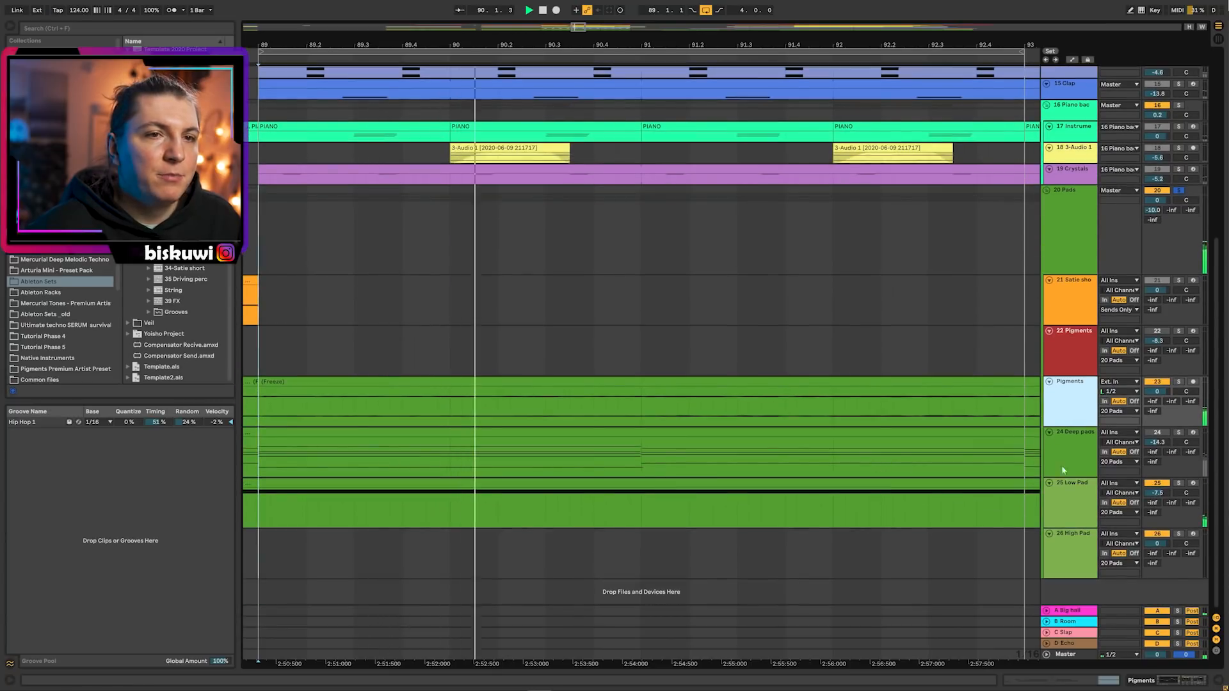
# Step: Open the Deep pads MIDI clip at the loop section to inspect its notes, and stop playback
pyautogui.doubleClick(873, 434)
pyautogui.click(504, 535)
pyautogui.press('space')
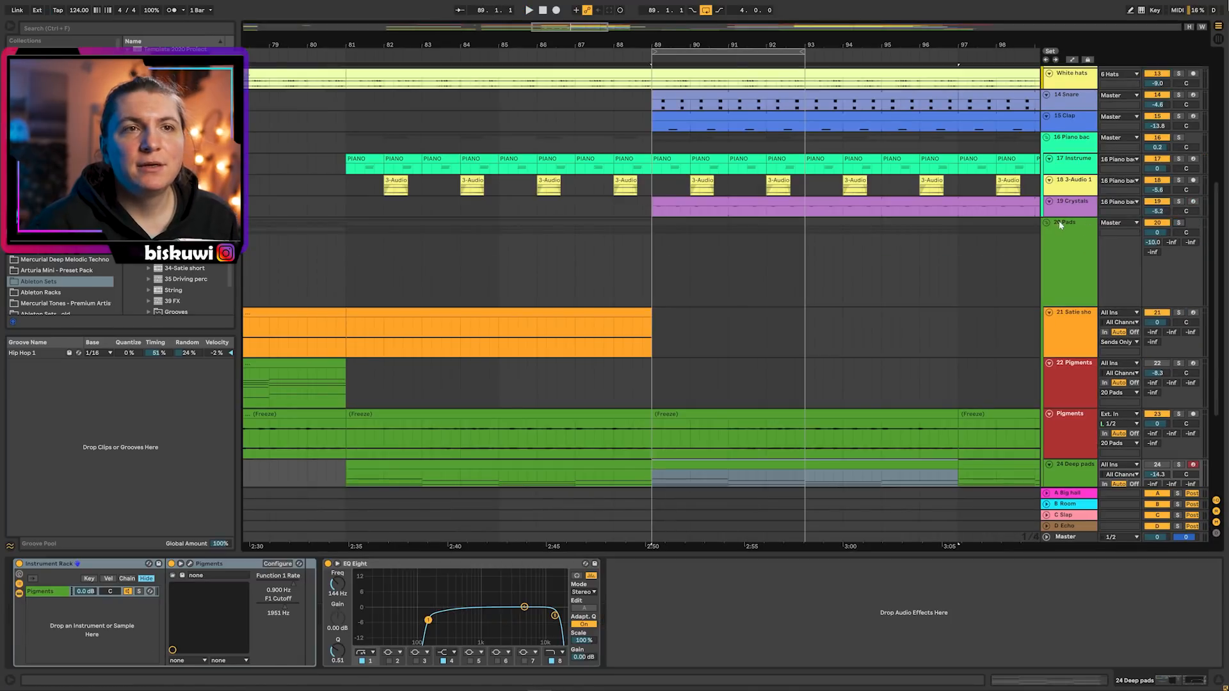
# Step: Collapse all track groups and select bars 89 to 93 across every track to examine the loop's layers
pyautogui.keyDown('alt'); pyautogui.click(1047, 223); pyautogui.keyUp('alt')
pyautogui.moveTo(805, 145); pyautogui.dragTo(654, 68)
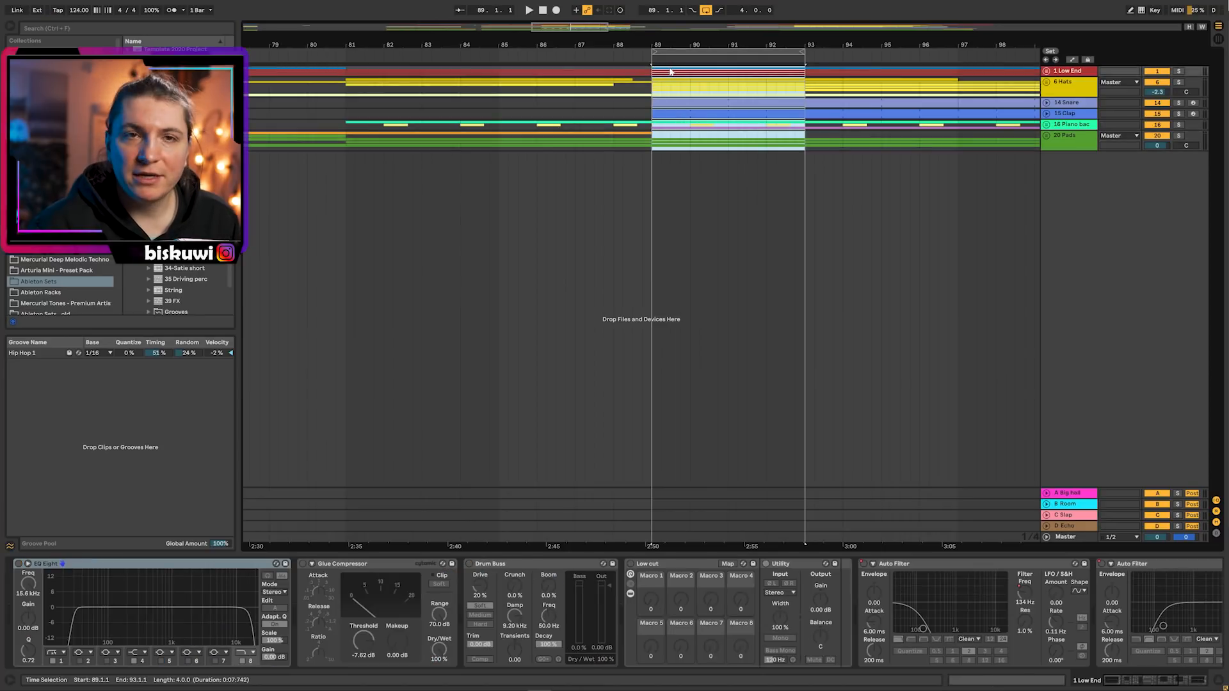
pyautogui.press('z')
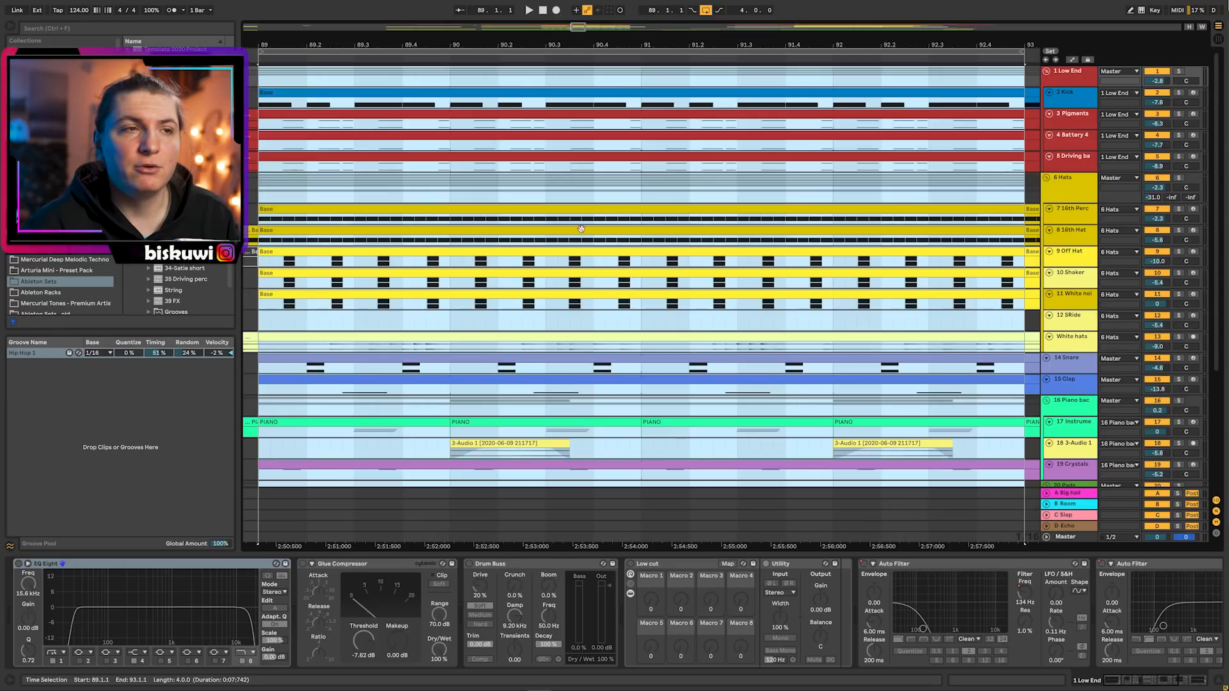
pyautogui.click(639, 318)
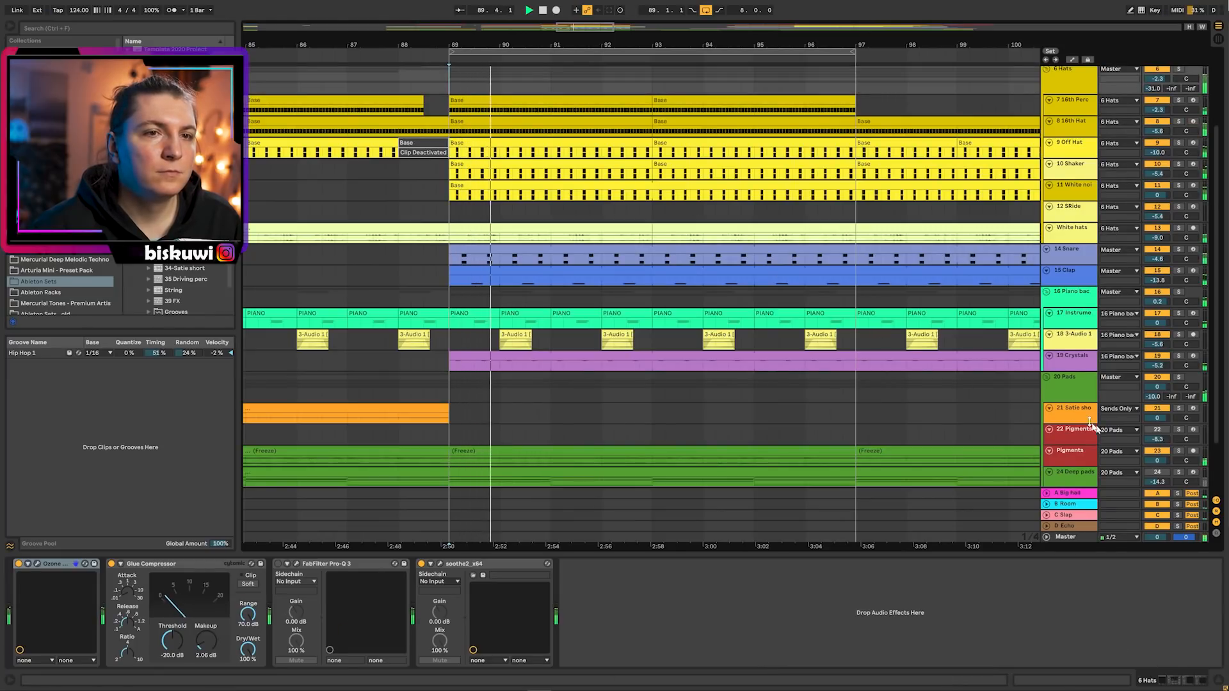
# Step: Fold the Satie short and 22 Pigments tracks, collapse all track groups and select the Pads group
pyautogui.click(1050, 409)
pyautogui.click(1050, 420)
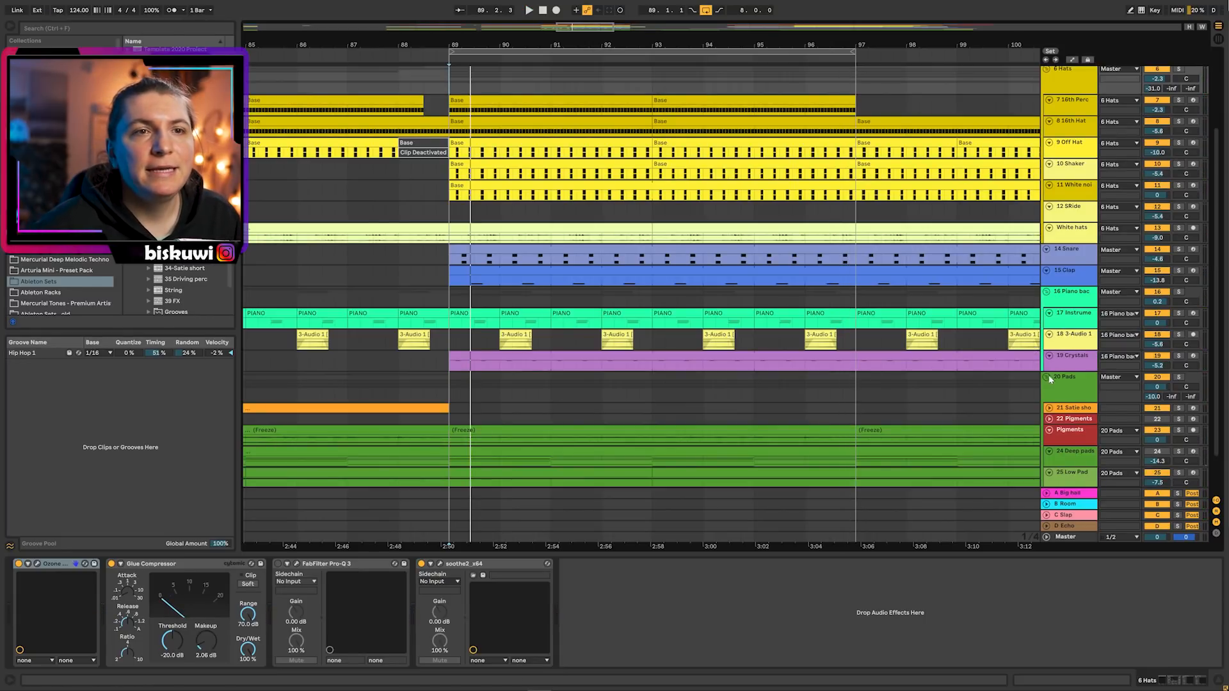
pyautogui.keyDown('alt'); pyautogui.click(1047, 378); pyautogui.keyUp('alt')
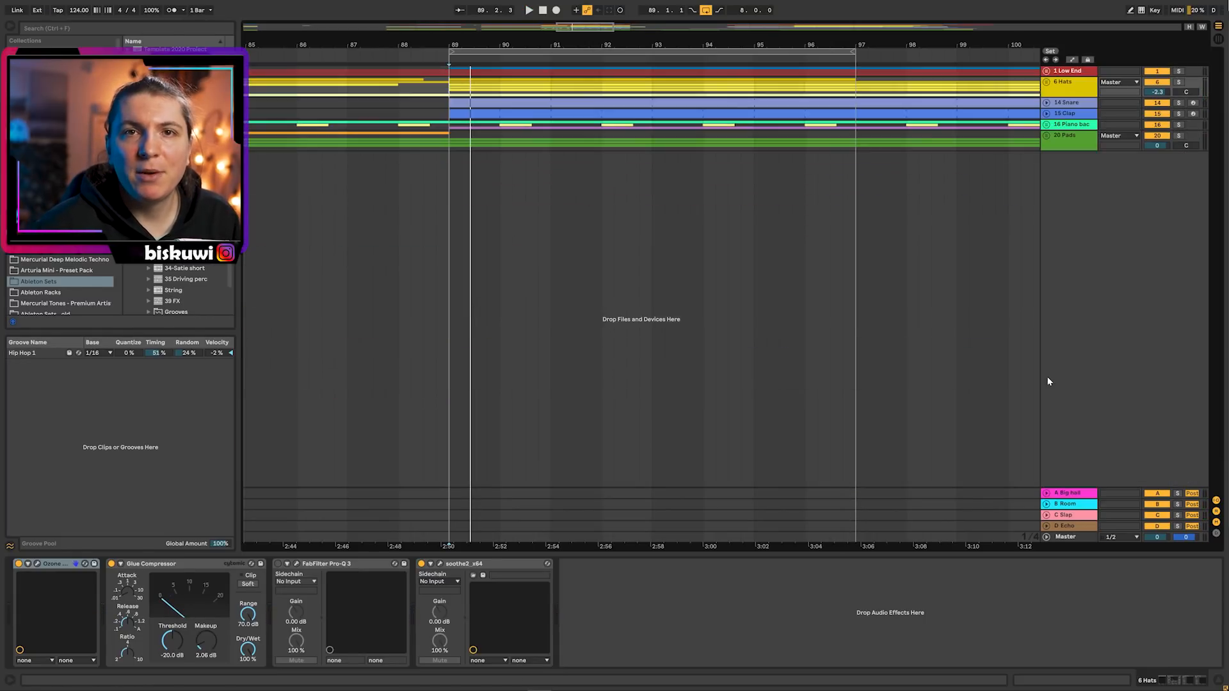
pyautogui.click(1068, 140)
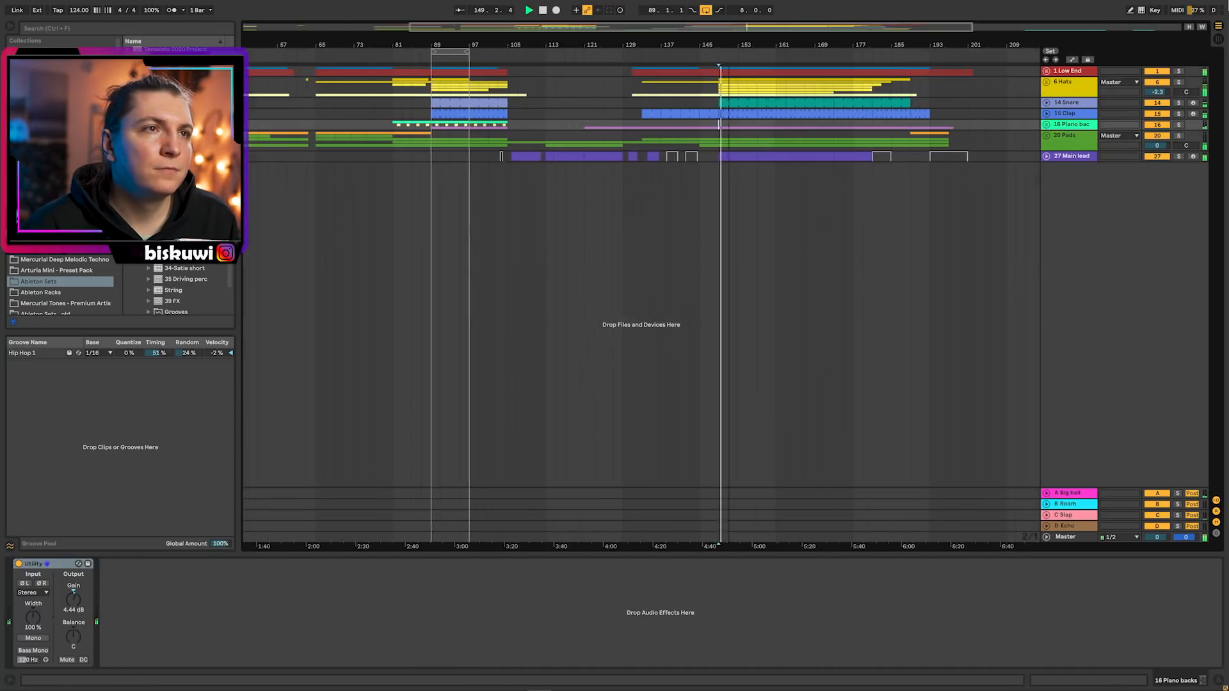
# Step: Solo the Main lead track and play its melody from bar 149
pyautogui.moveTo(729, 45); pyautogui.dragTo(512, 93)
pyautogui.press('space')
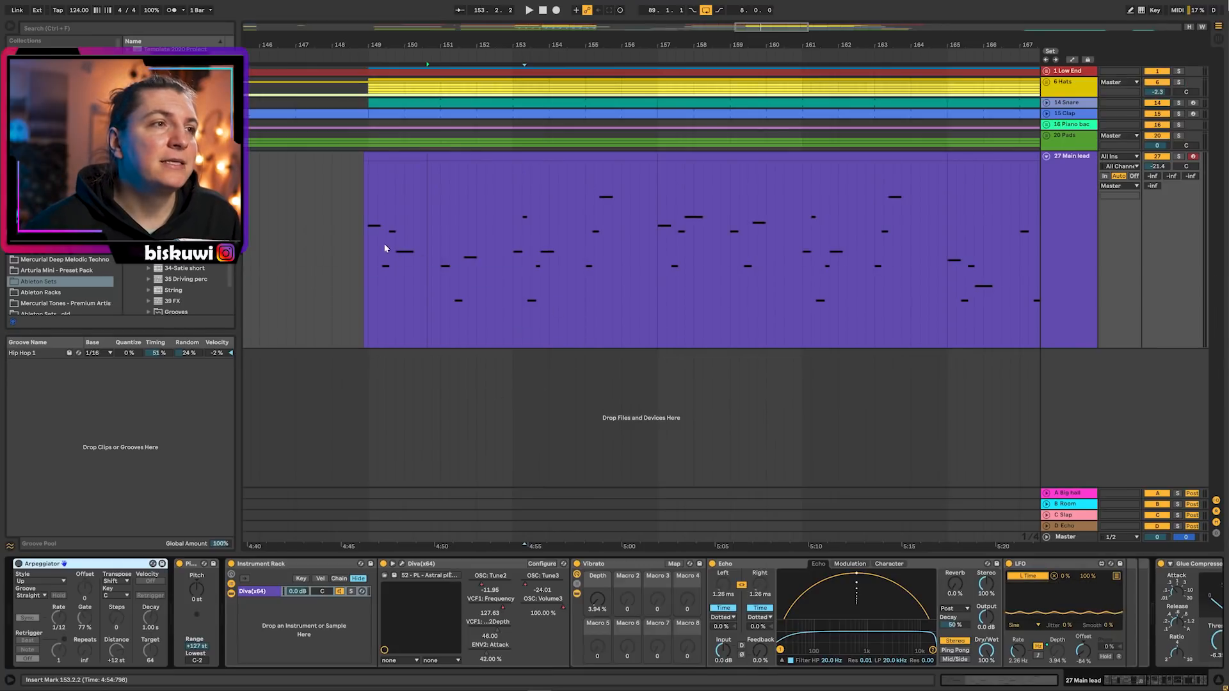
pyautogui.click(371, 246)
pyautogui.click(1179, 156)
pyautogui.press('space')
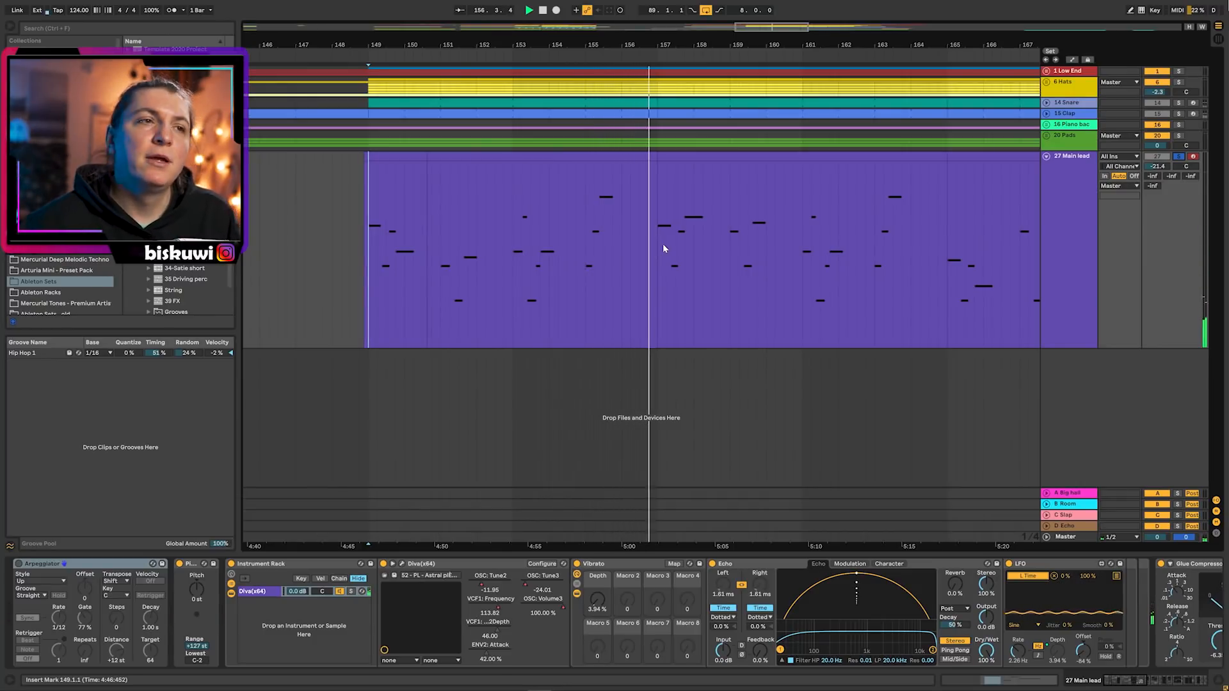
# Step: Fold the Main lead track, turn off its solo and play the full mix from the start of bar 149's section
pyautogui.click(1047, 156)
pyautogui.click(377, 137)
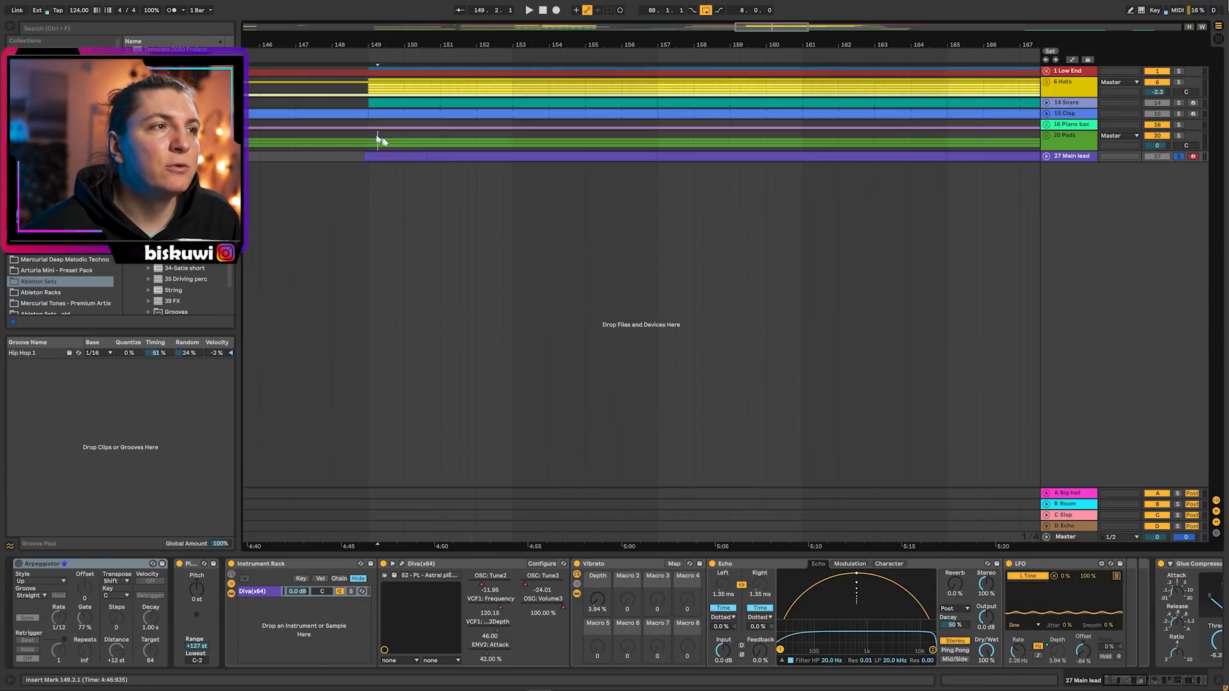
pyautogui.press('s')
pyautogui.press('space')
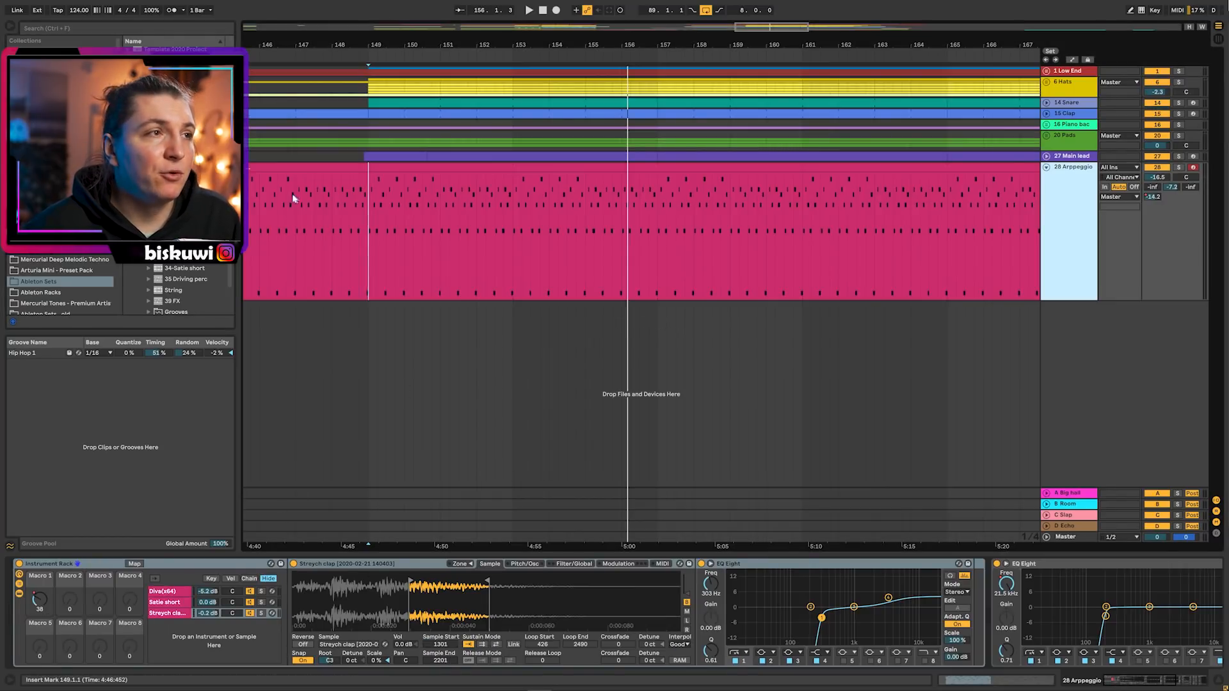
# Step: Solo the Arpeggio track, play it from bar 149 and show the end of its device chain
pyautogui.click(369, 187)
pyautogui.click(1177, 168)
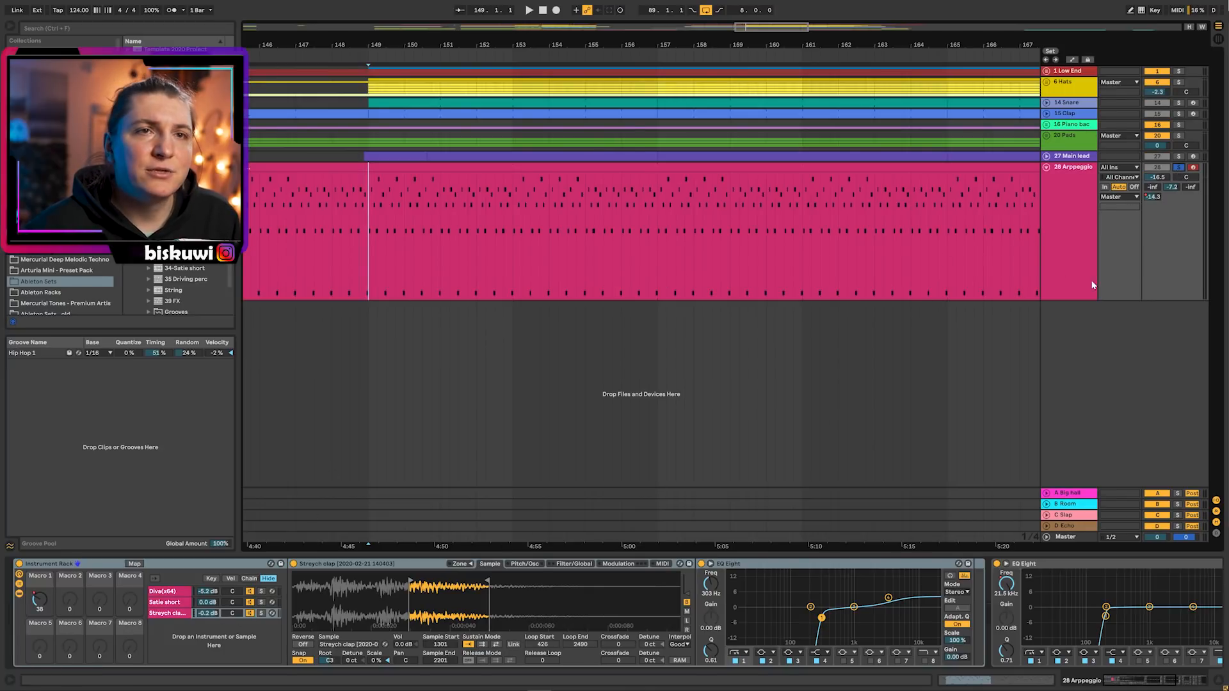
pyautogui.press('space')
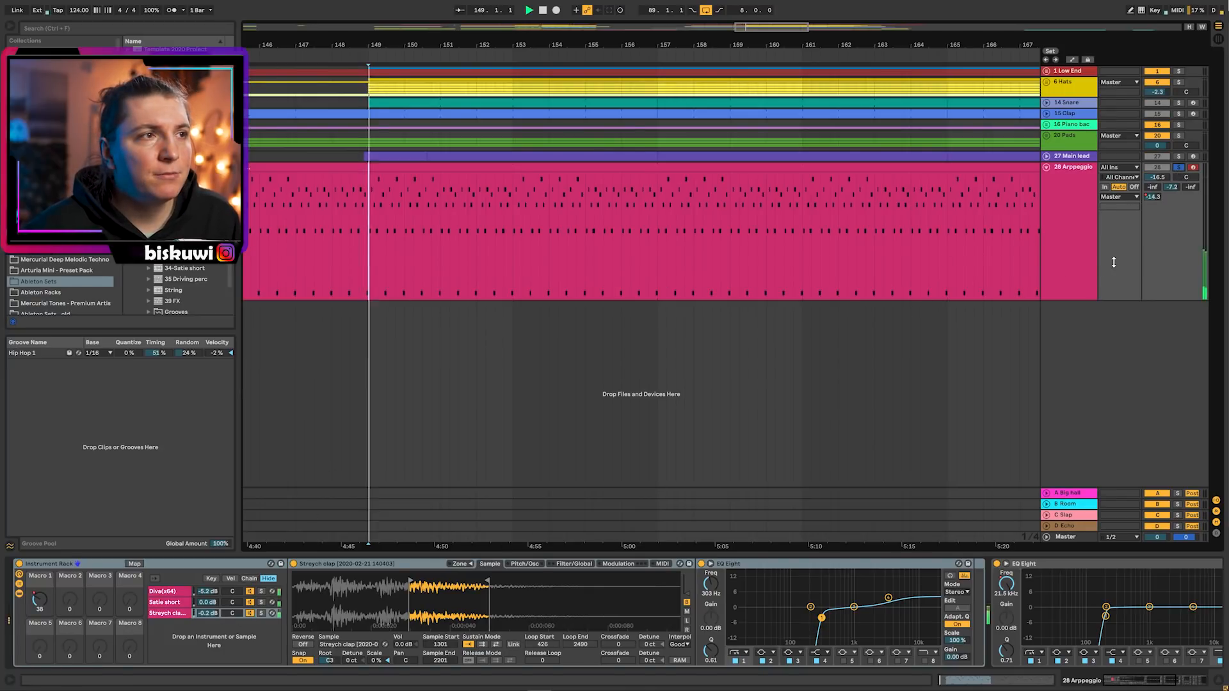
pyautogui.click(1148, 683)
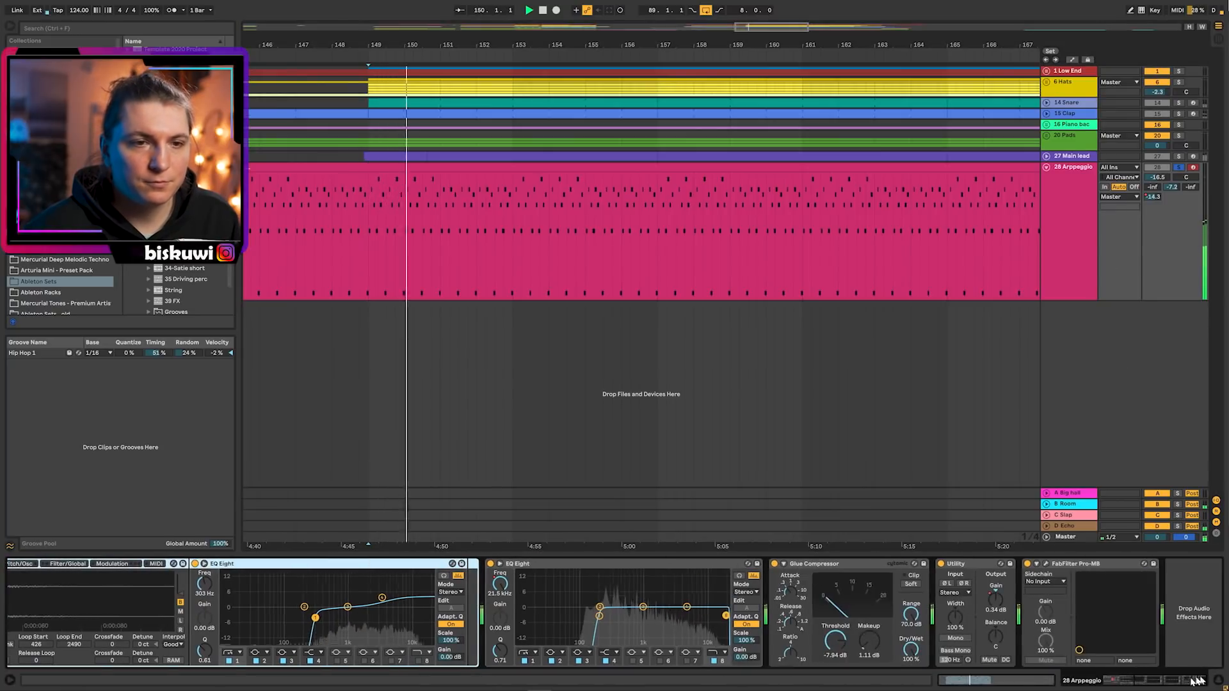
# Step: Open the Arpeggio MIDI clip to examine its note pattern, return to the device view and stop playback
pyautogui.doubleClick(496, 183)
pyautogui.click(718, 534)
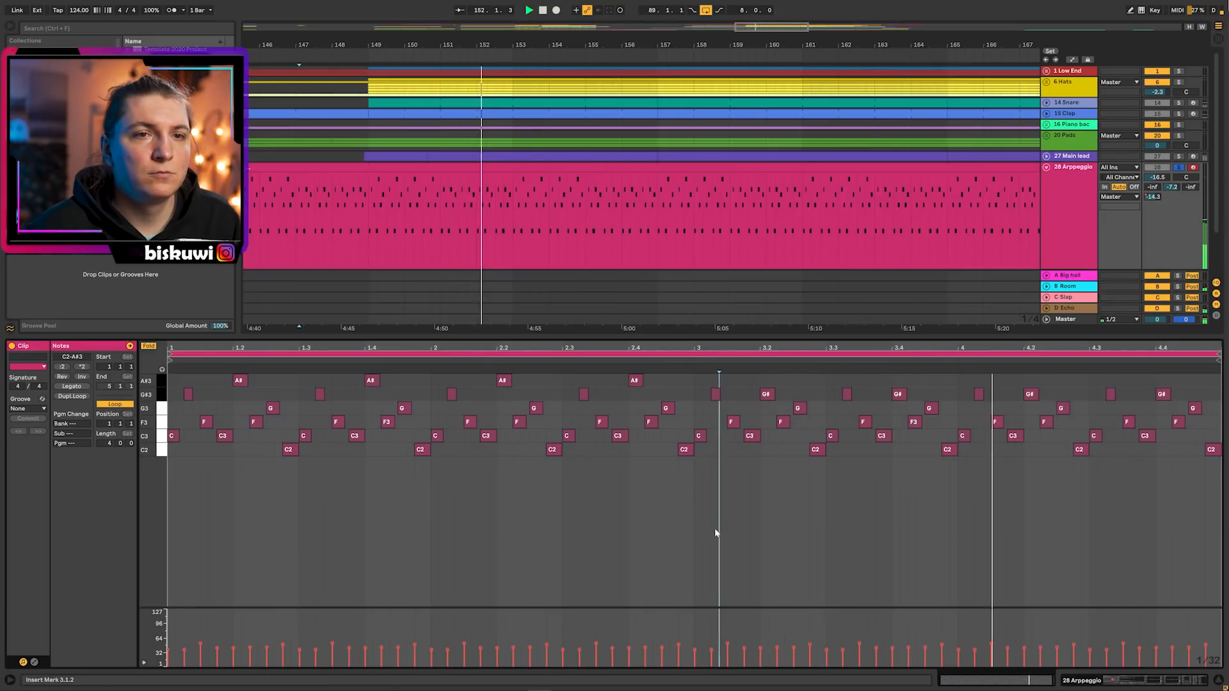
pyautogui.hotkey('shift', 'Tab')
pyautogui.press('space')
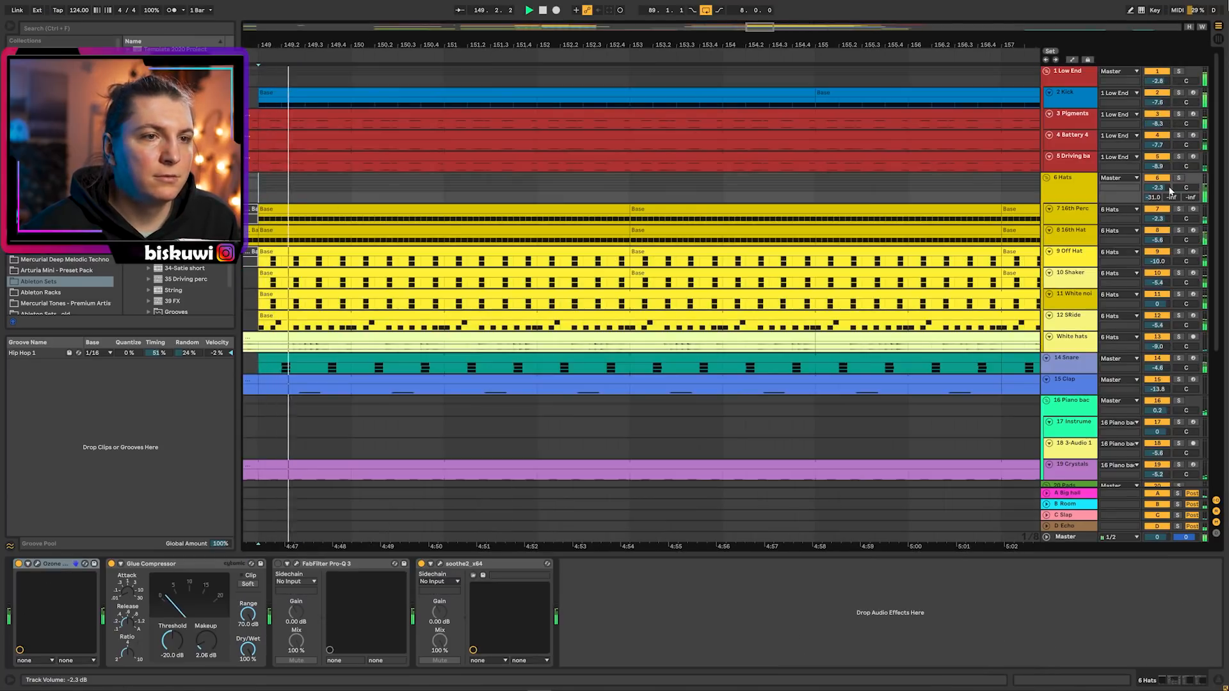
# Step: Review the unfolded layers down to the Arpeggio track while the full mix plays from bar 149
pyautogui.scroll(-10, 1002, 274)
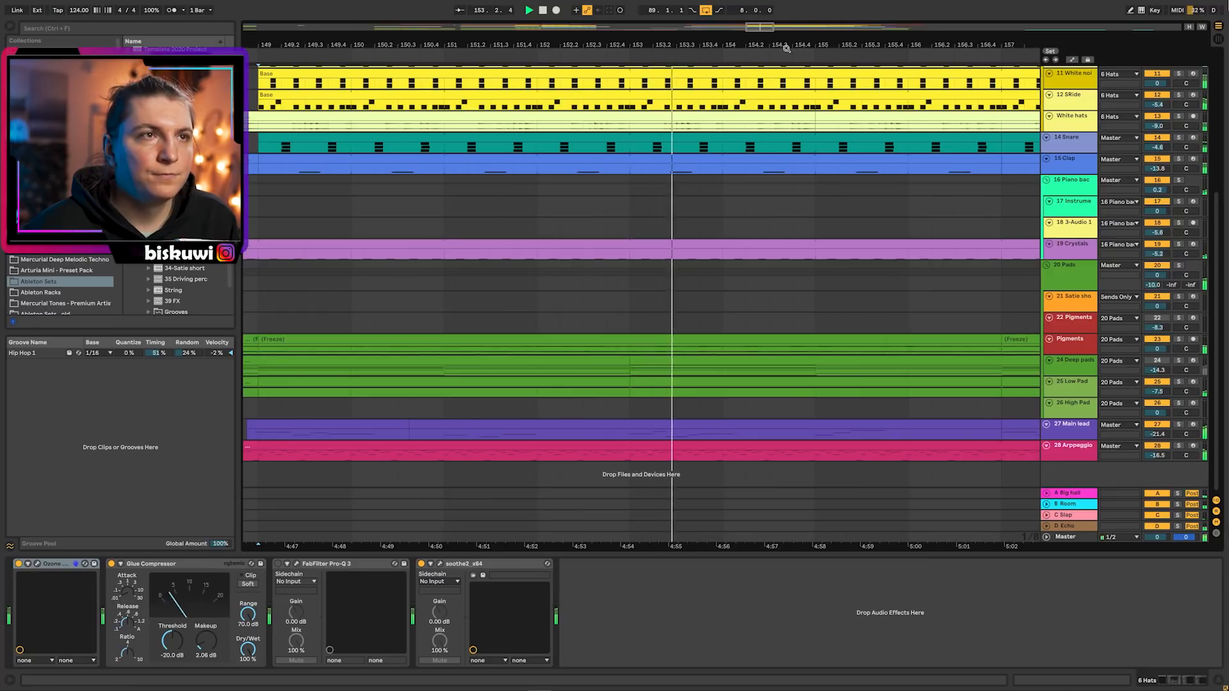
pyautogui.moveTo(730, 45); pyautogui.dragTo(707, 23)
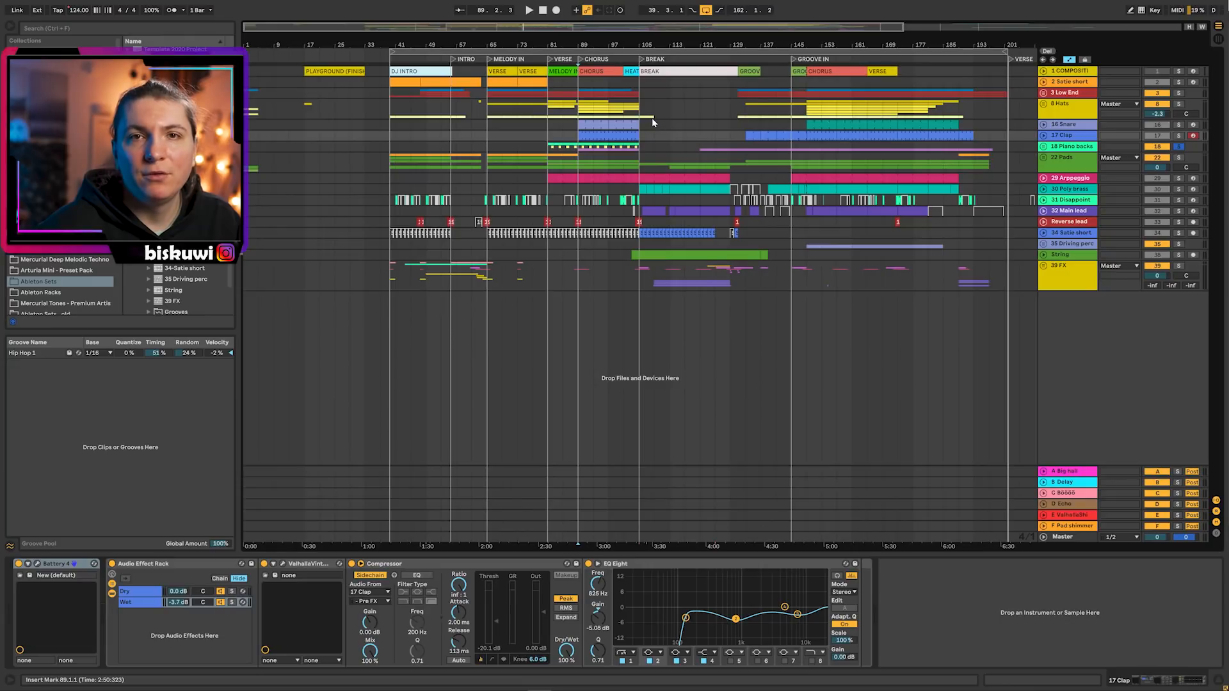
# Step: Unfold the Master track to show the Song Tempo automation around the Break section
pyautogui.moveTo(653, 49); pyautogui.dragTo(651, 46)
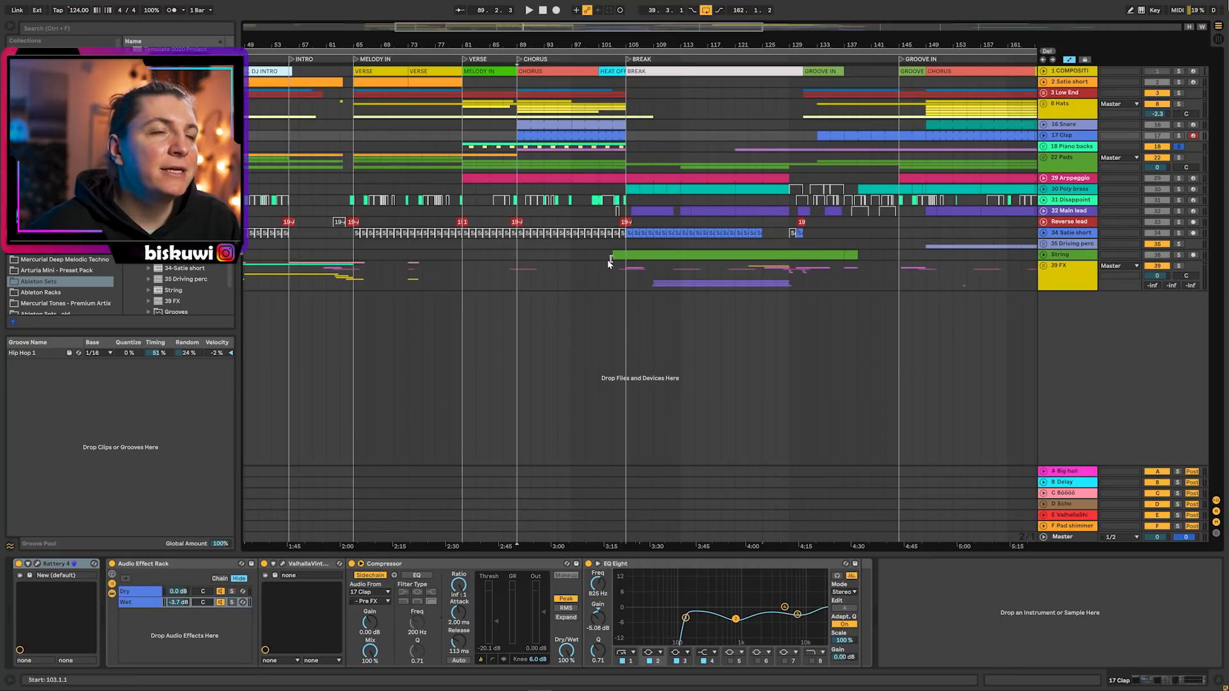
pyautogui.moveTo(604, 41); pyautogui.dragTo(602, 45)
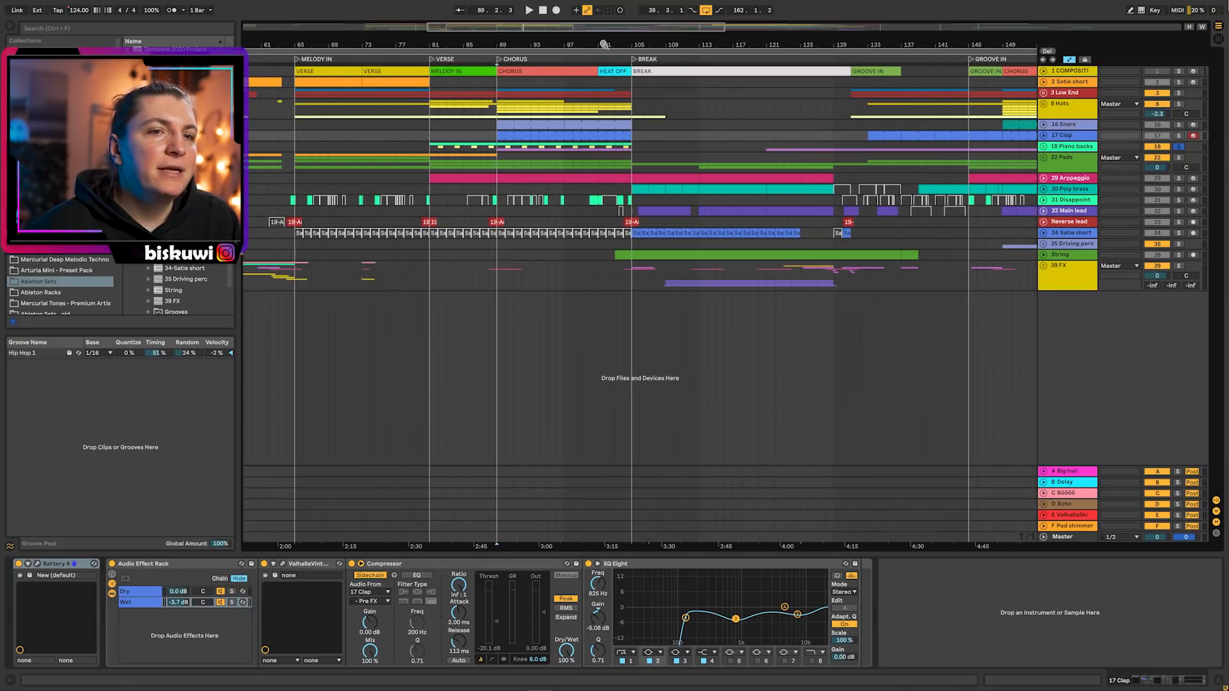
pyautogui.click(1044, 536)
pyautogui.click(81, 10)
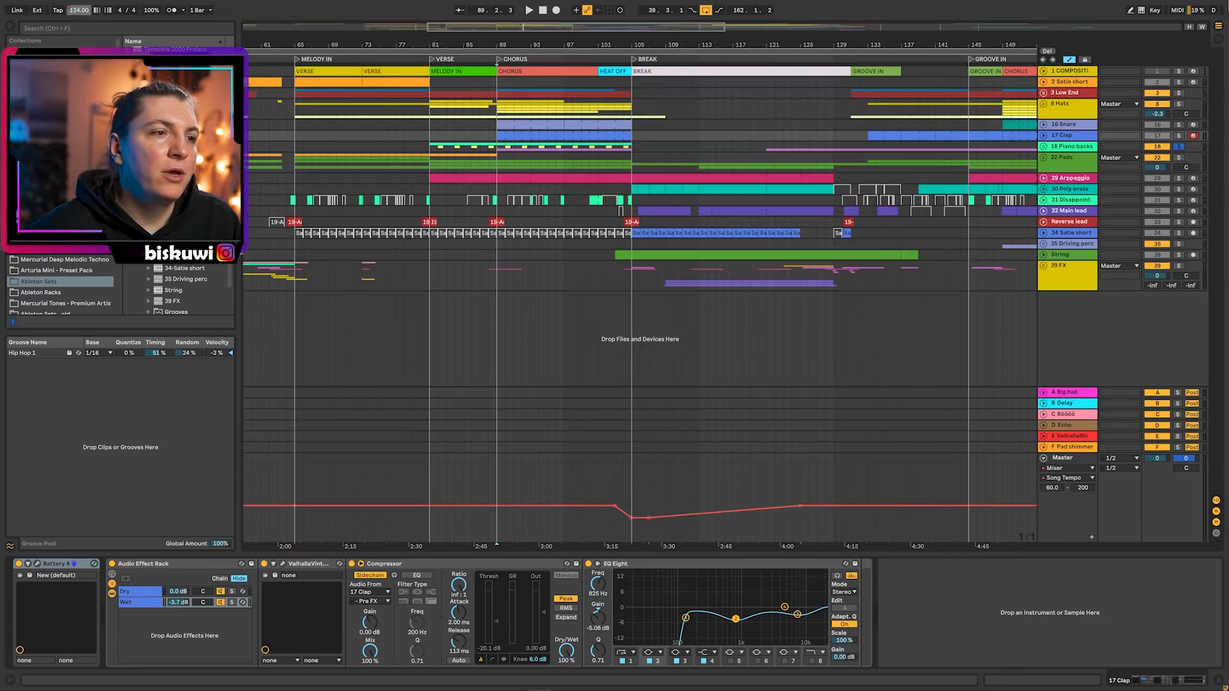
# Step: Play the arrangement from the Heat Off section at bar 101 through the tempo change into the Break
pyautogui.click(601, 479)
pyautogui.press('space')
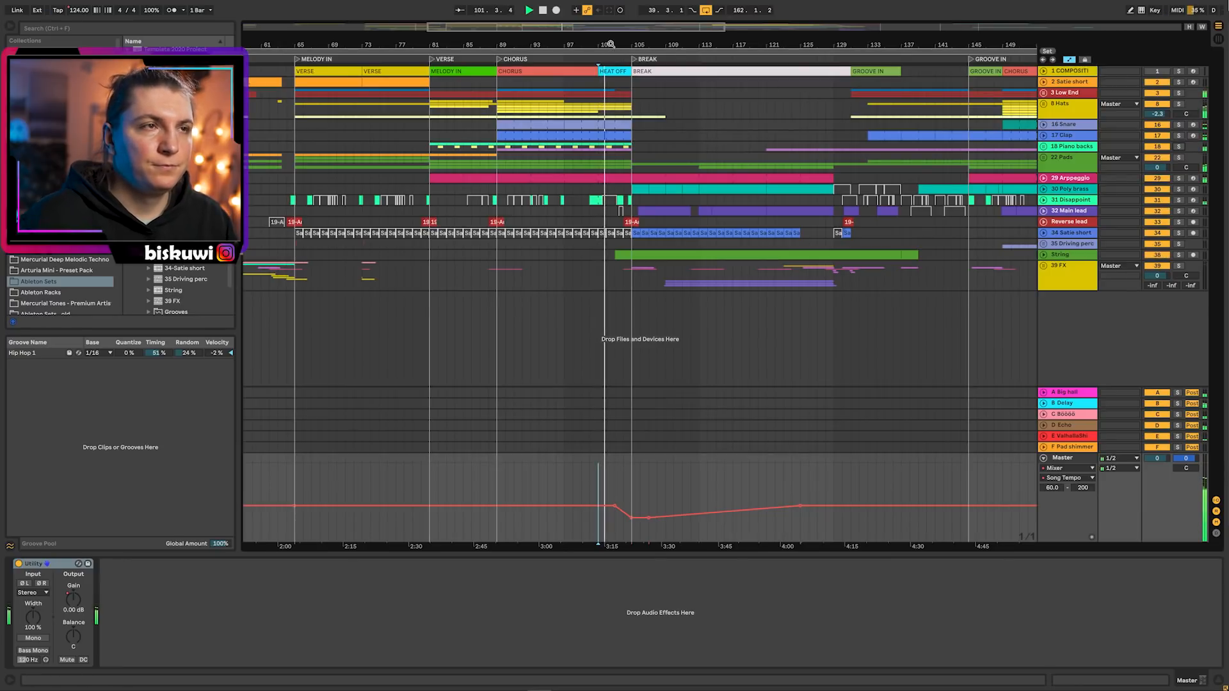
pyautogui.moveTo(611, 43); pyautogui.dragTo(611, 45)
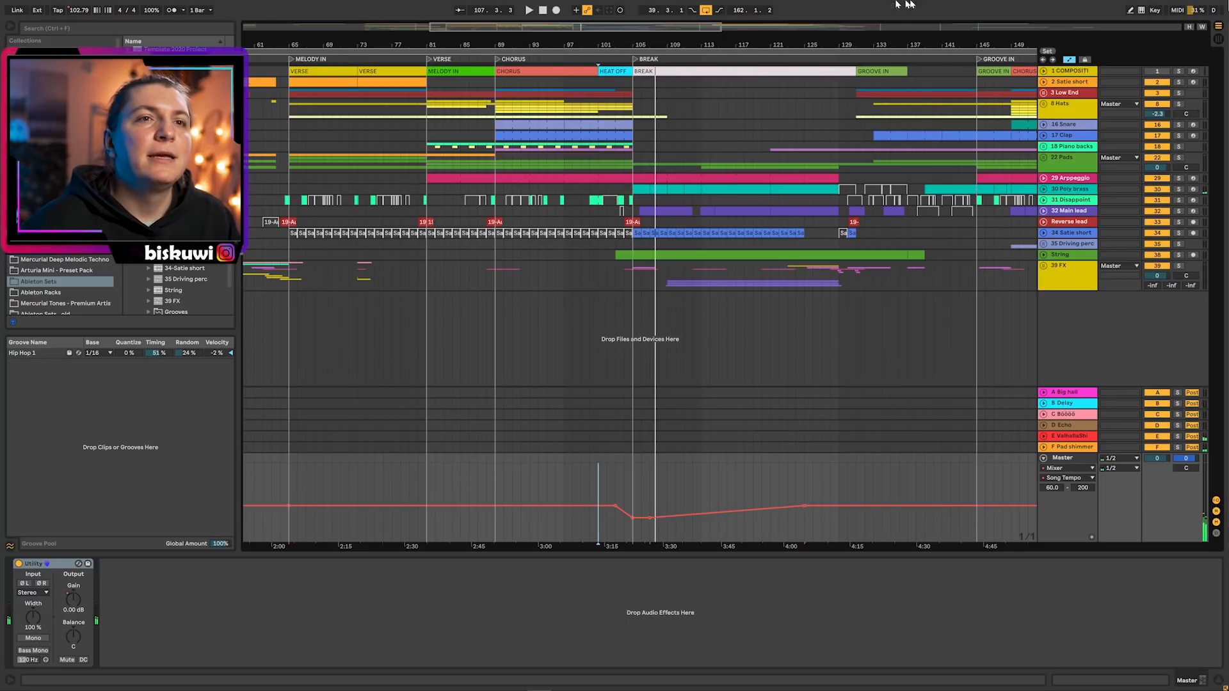
# Step: Unfold the Poly brass track and examine its Repro-5 LFO Frequency automation and list of automatable devices in the Break
pyautogui.click(1045, 189)
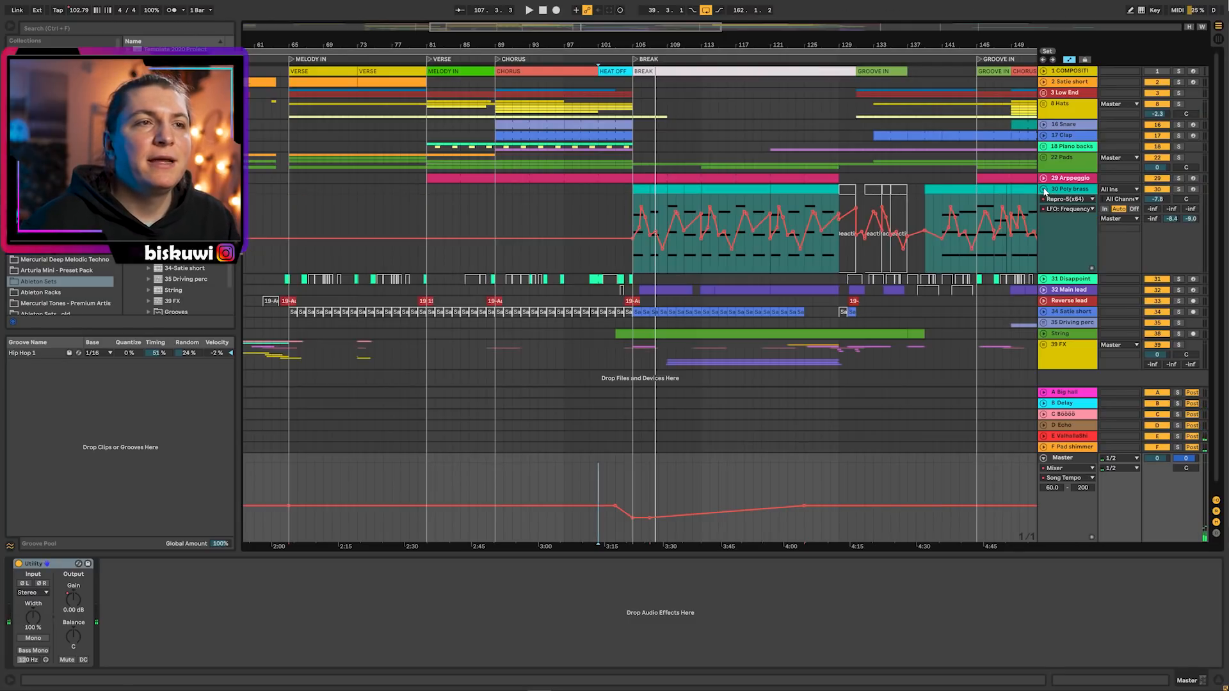
pyautogui.moveTo(685, 43); pyautogui.dragTo(682, 96)
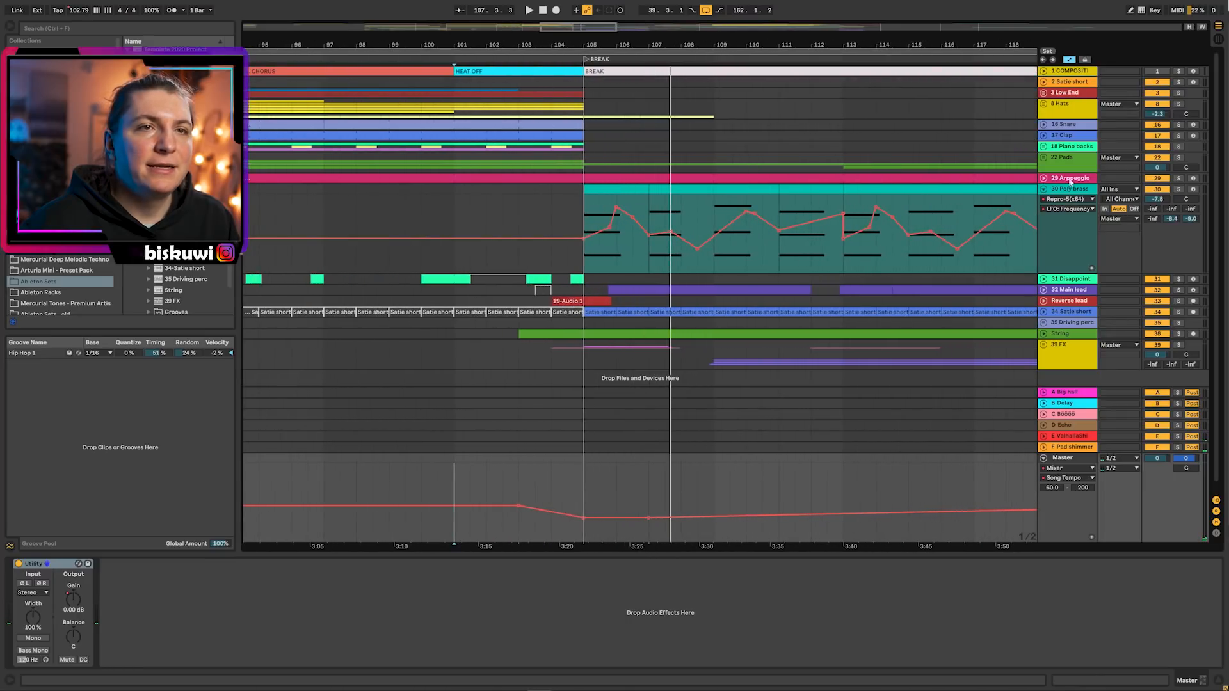
pyautogui.click(1073, 199)
pyautogui.click(1066, 225)
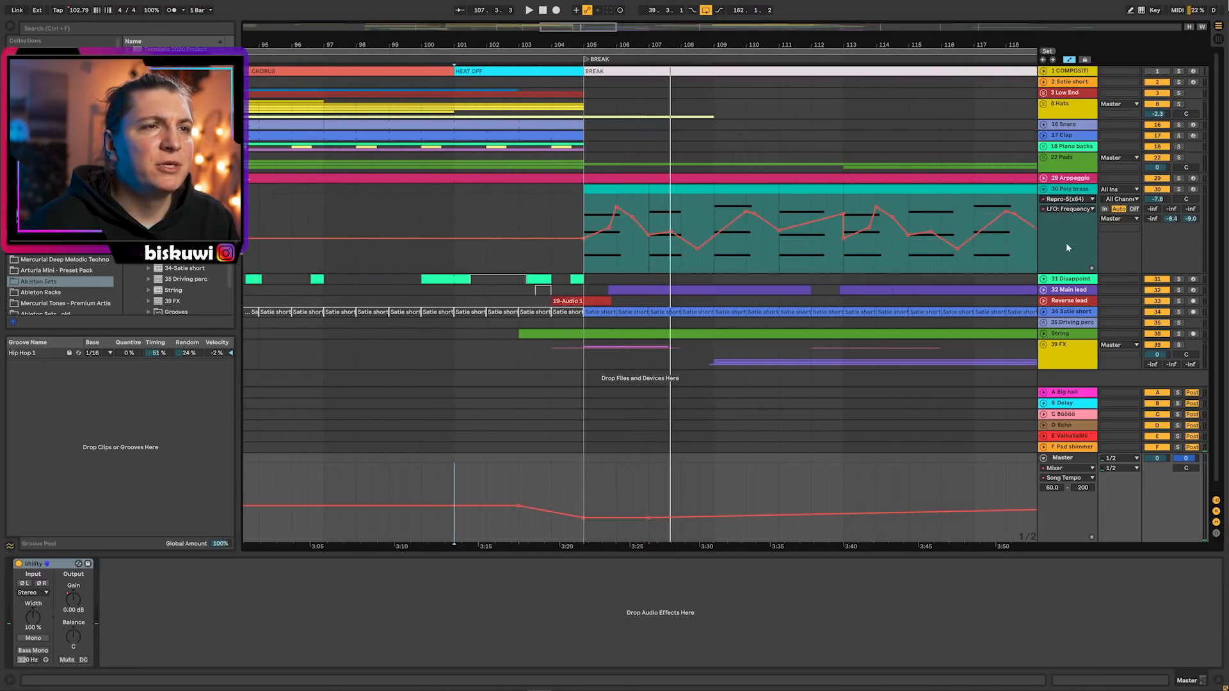
pyautogui.click(1071, 209)
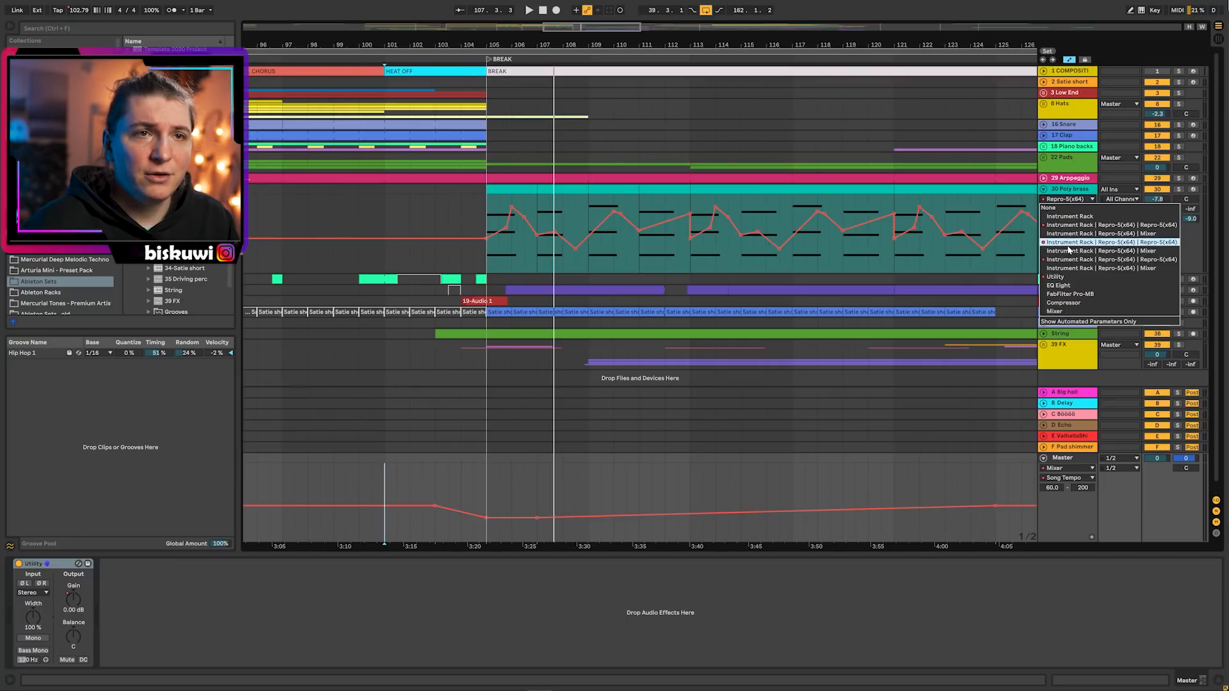
pyautogui.click(1069, 245)
pyautogui.click(1068, 199)
pyautogui.click(1067, 190)
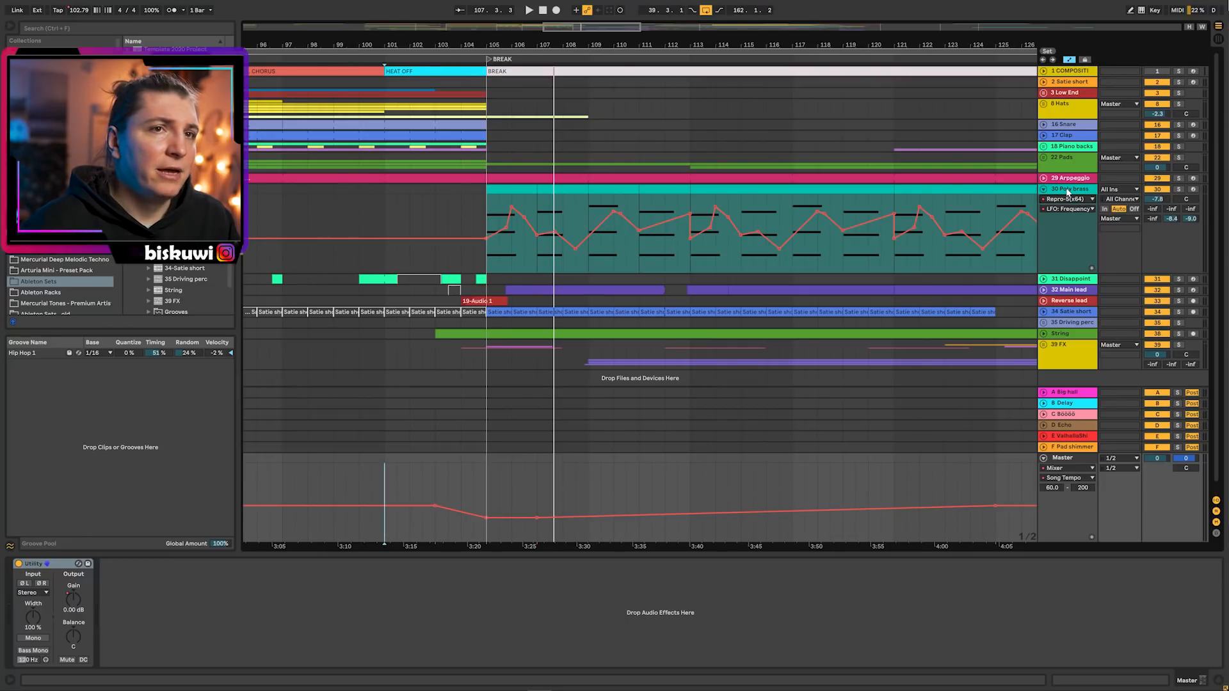
# Step: Show the Poly brass track's devices, solo the track and play it from the start of the Break at bar 105
pyautogui.click(1068, 190)
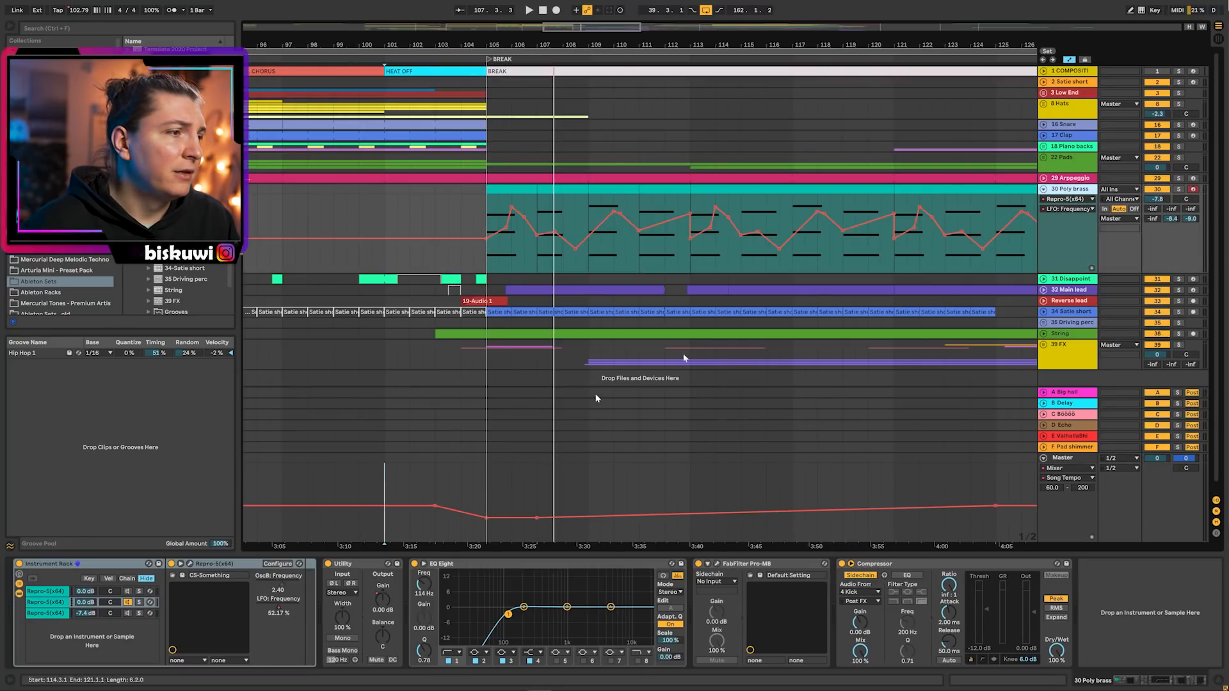
pyautogui.click(1178, 190)
pyautogui.press('space')
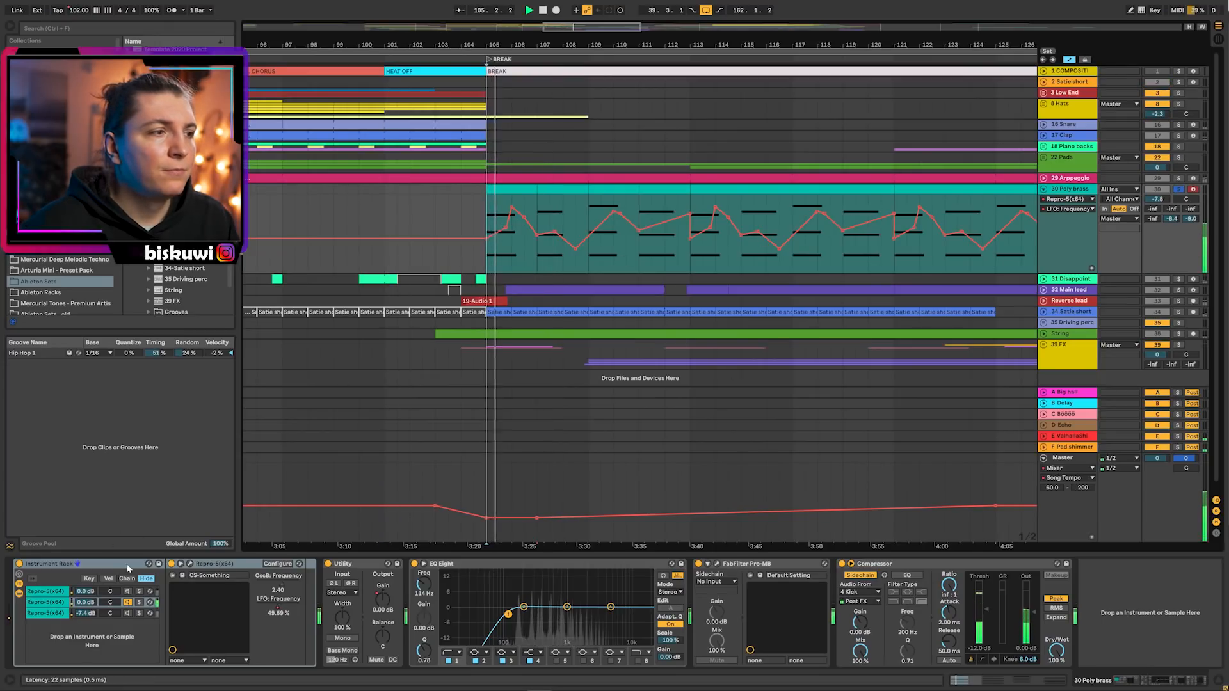
# Step: Delete the ARK Reverse Time and EH Tangerine Brass chains from the Poly brass Instrument Rack, keeping only the CS-Something chain
pyautogui.click(54, 592)
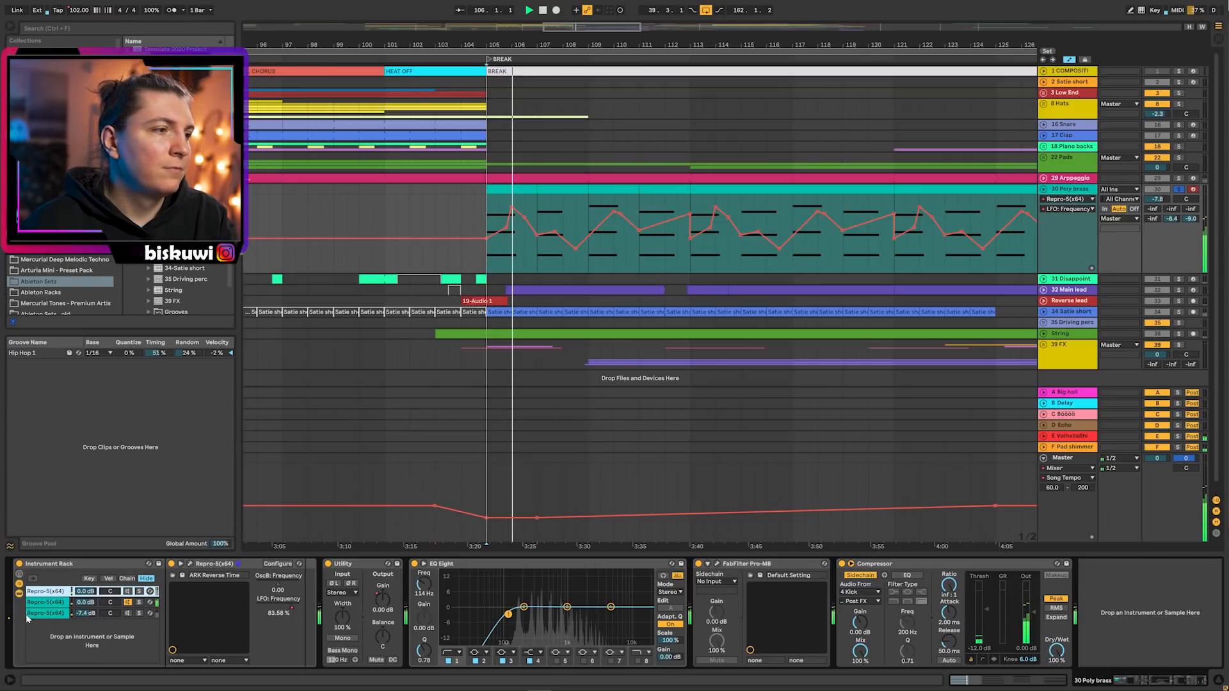
pyautogui.press('Delete')
pyautogui.click(55, 605)
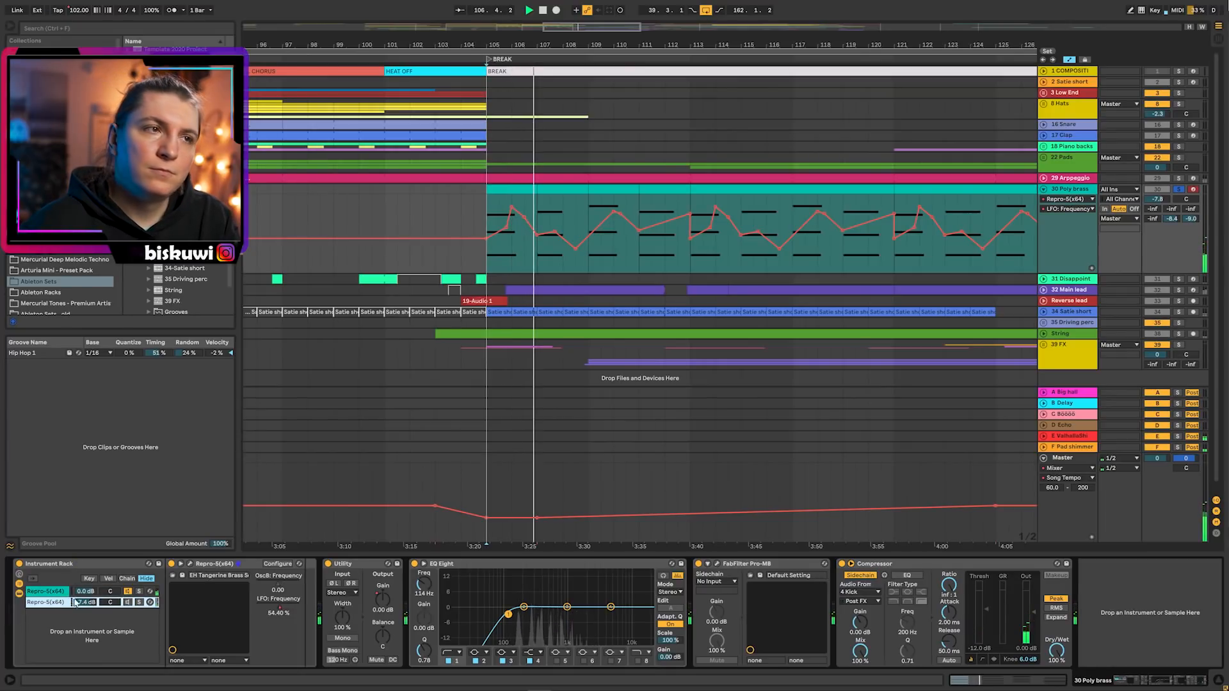
pyautogui.press('Delete')
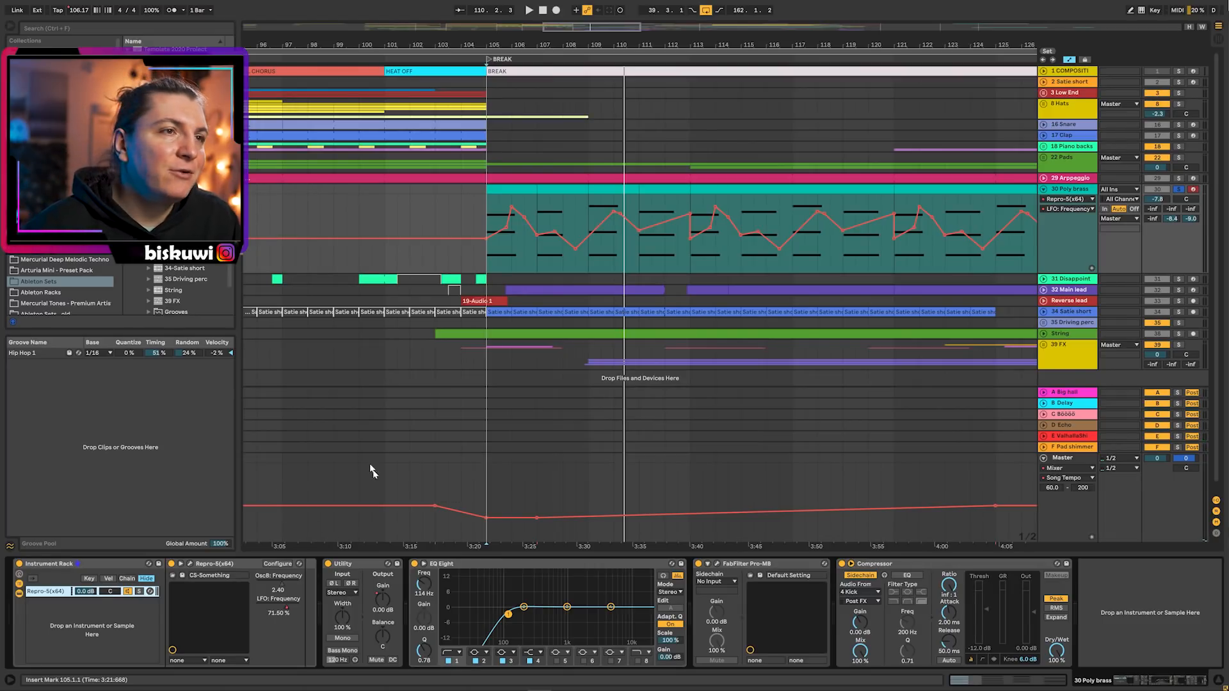
# Step: Play Poly brass from bar 111, examine the notes in its bar 113 MIDI clip, and return to the device view
pyautogui.click(638, 223)
pyautogui.press('space')
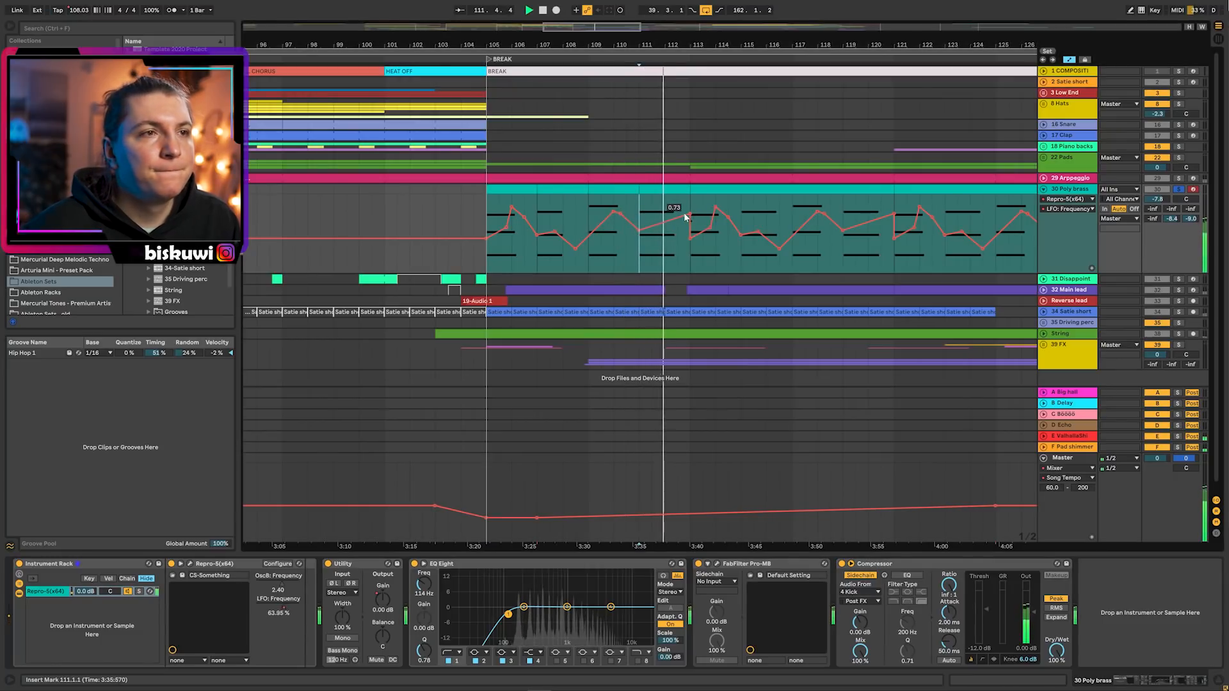
pyautogui.doubleClick(738, 192)
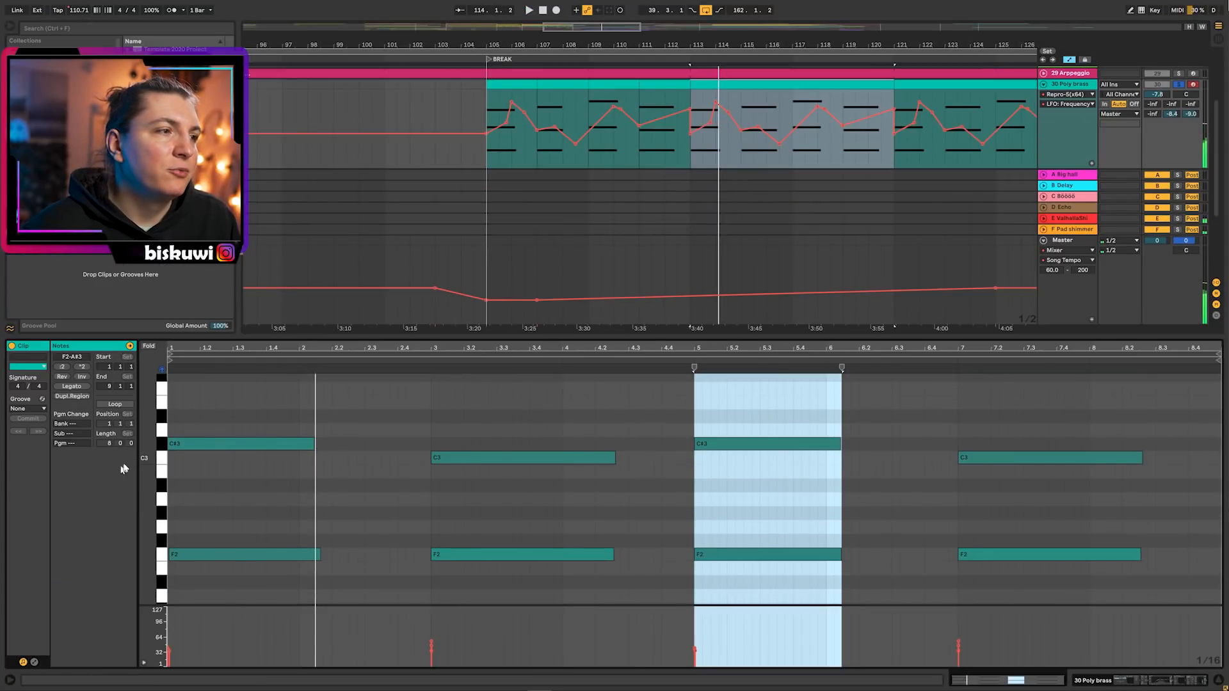
pyautogui.moveTo(148, 451); pyautogui.dragTo(127, 478)
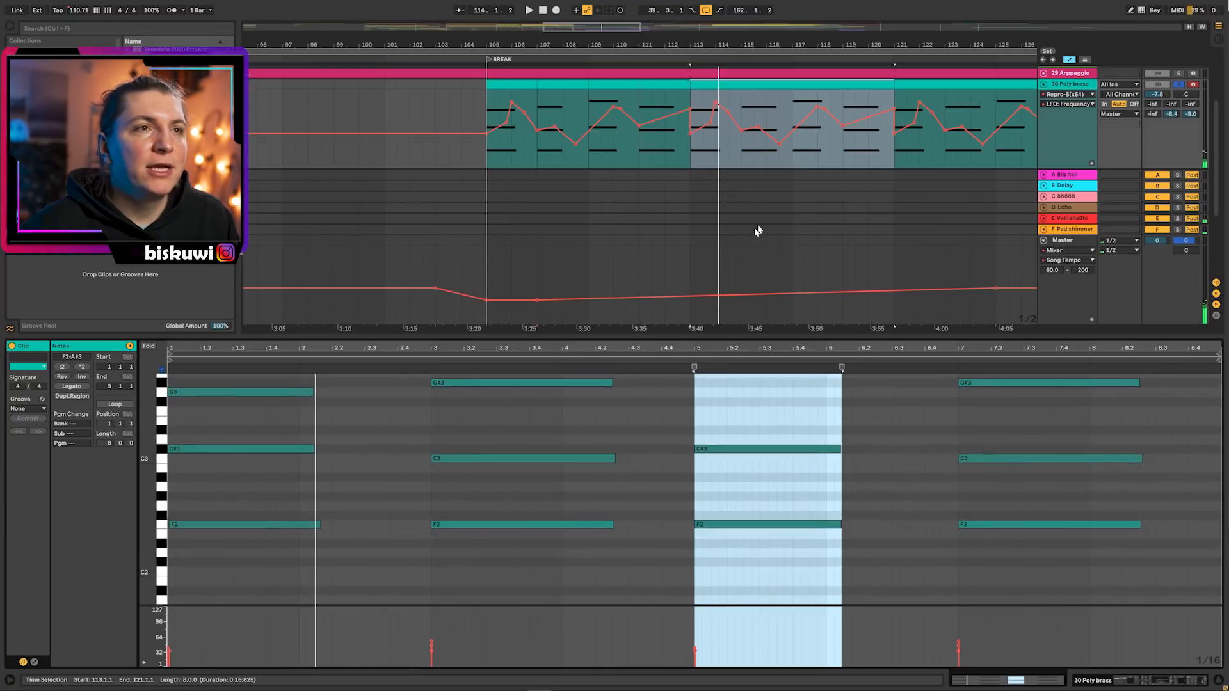
pyautogui.hotkey('shift', 'Tab')
pyautogui.moveTo(672, 55); pyautogui.dragTo(632, 45)
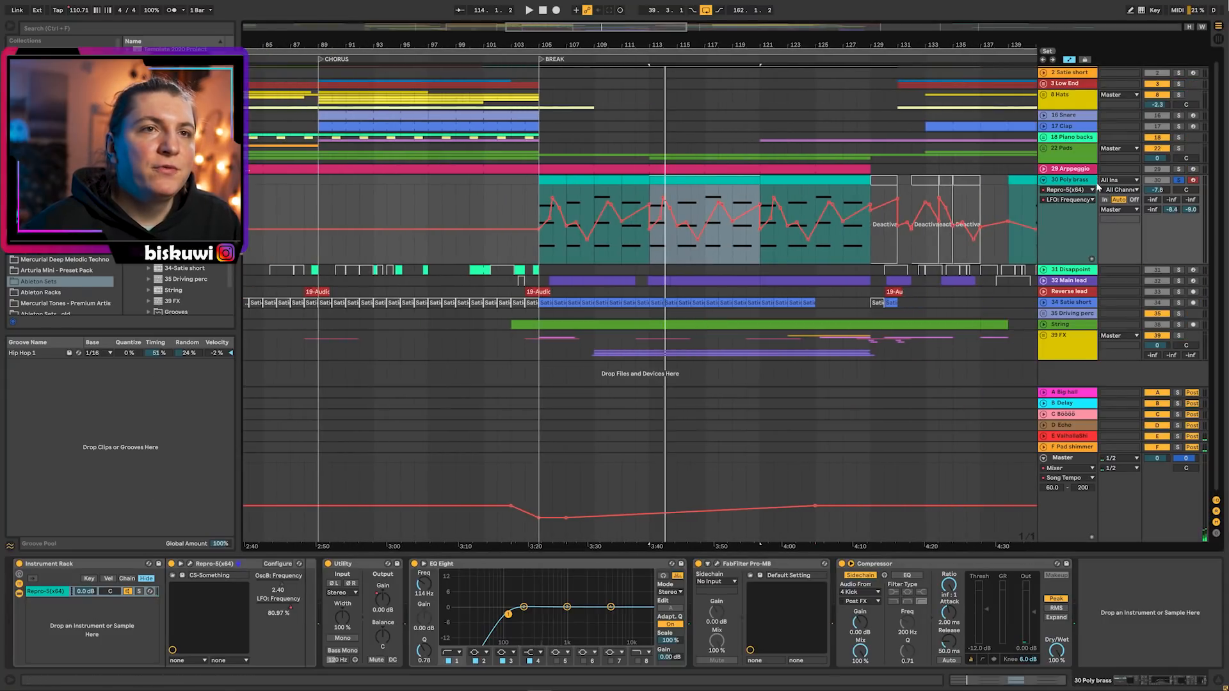
# Step: Unfold and solo the Arpeggio track, and play it from bar 116 to hear its EQ Eight frequency automation
pyautogui.click(1043, 169)
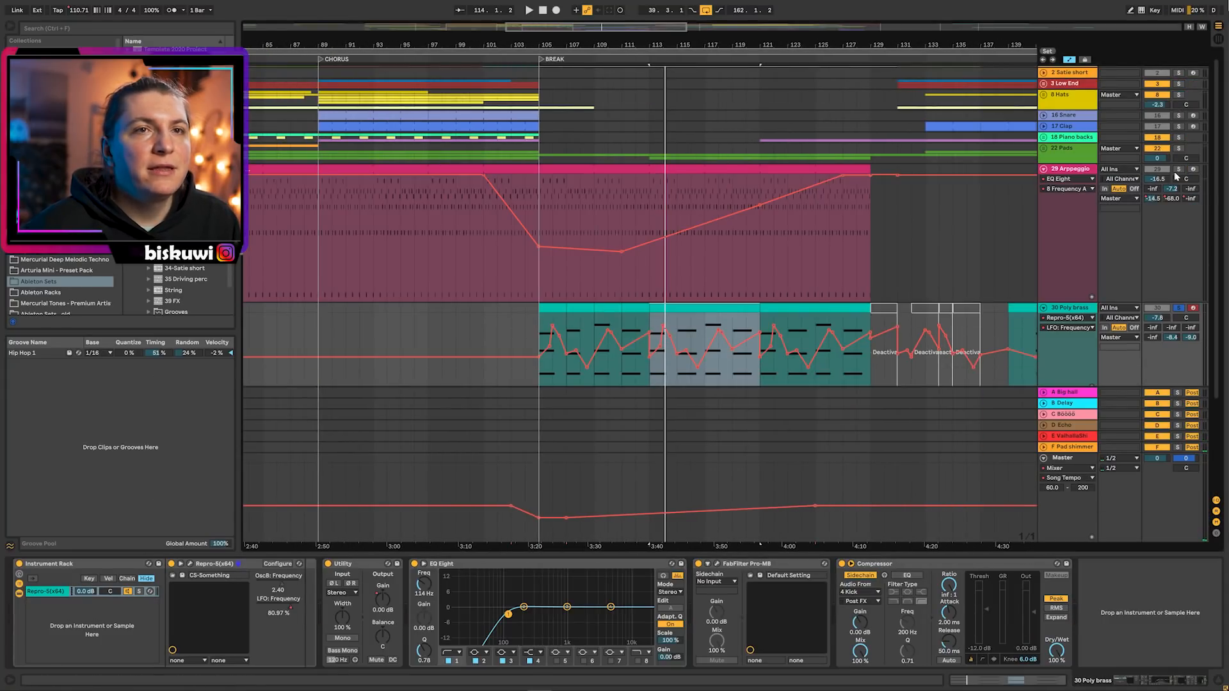
pyautogui.click(581, 209)
pyautogui.click(693, 204)
pyautogui.press('space')
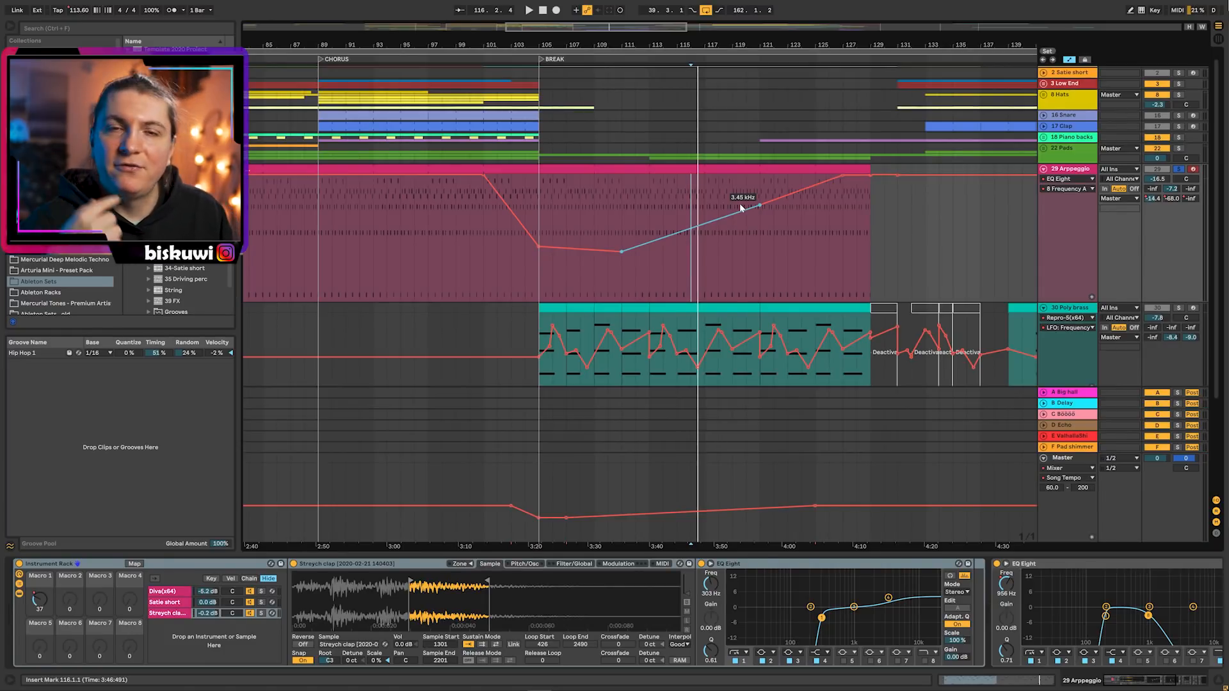
# Step: Unfold and solo the Main lead track, play it from bar 116 of the Break, and turn its solo off
pyautogui.scroll(-1, 711, 273)
pyautogui.scroll(-5, 710, 273)
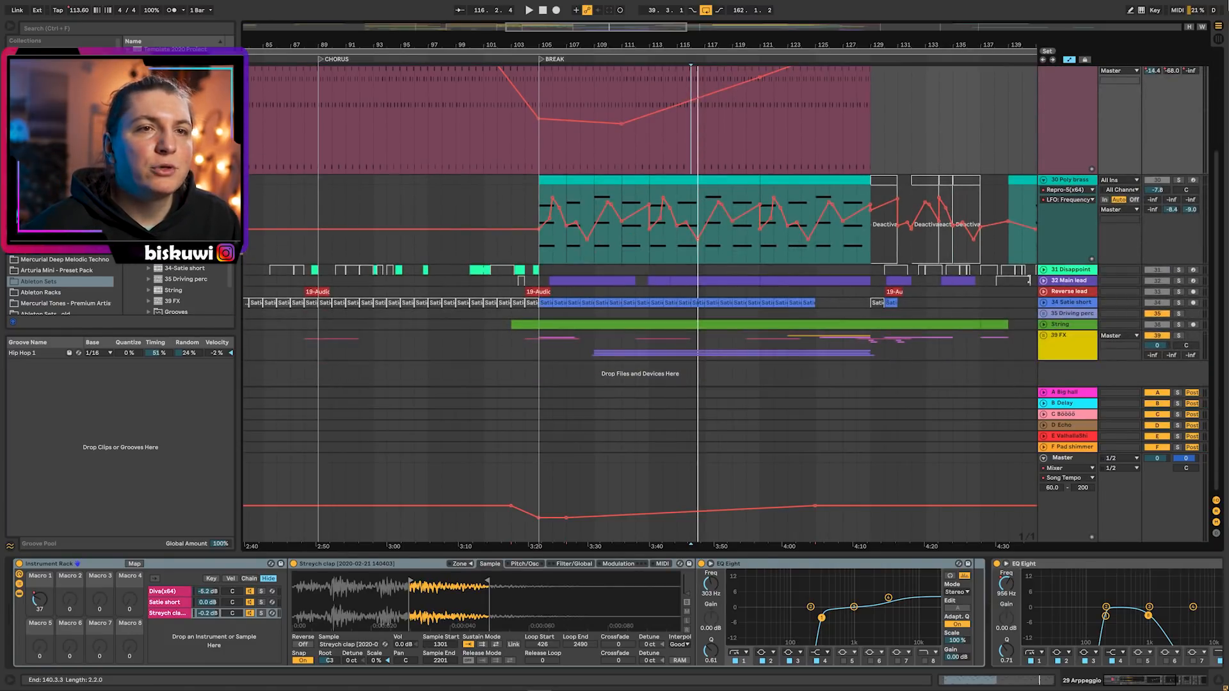
pyautogui.click(1043, 281)
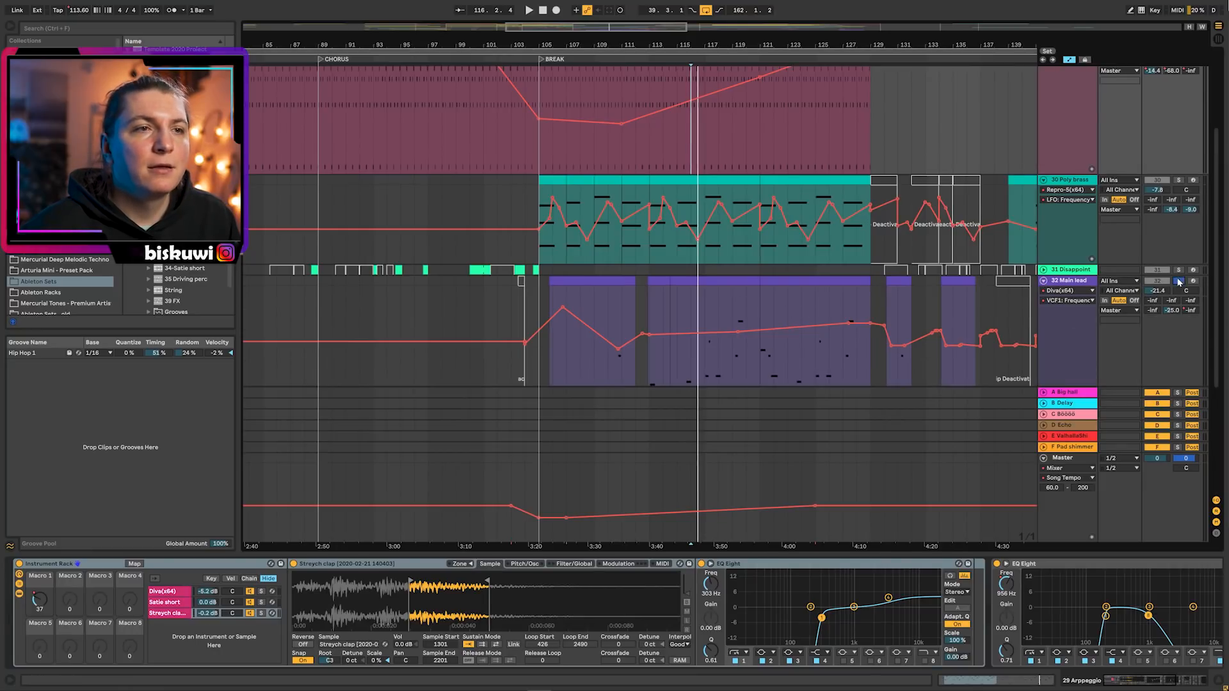
pyautogui.scroll(-4, 977, 297)
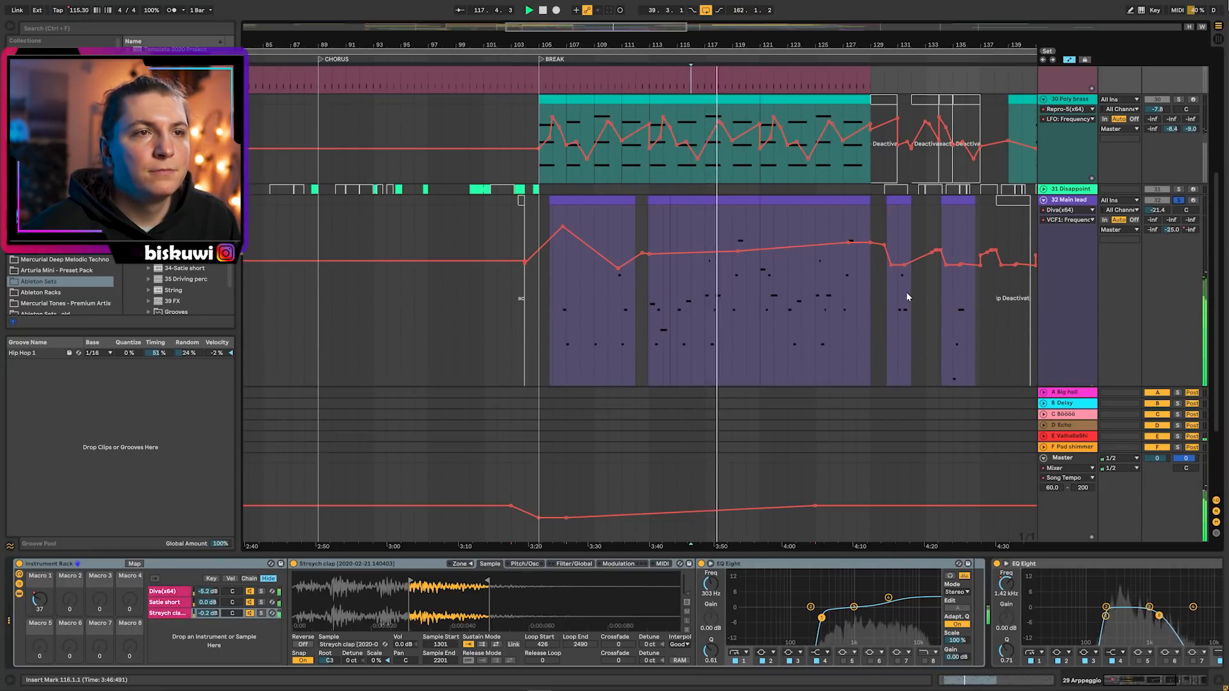
pyautogui.moveTo(768, 45); pyautogui.dragTo(766, 12)
pyautogui.scroll(1, 1182, 221)
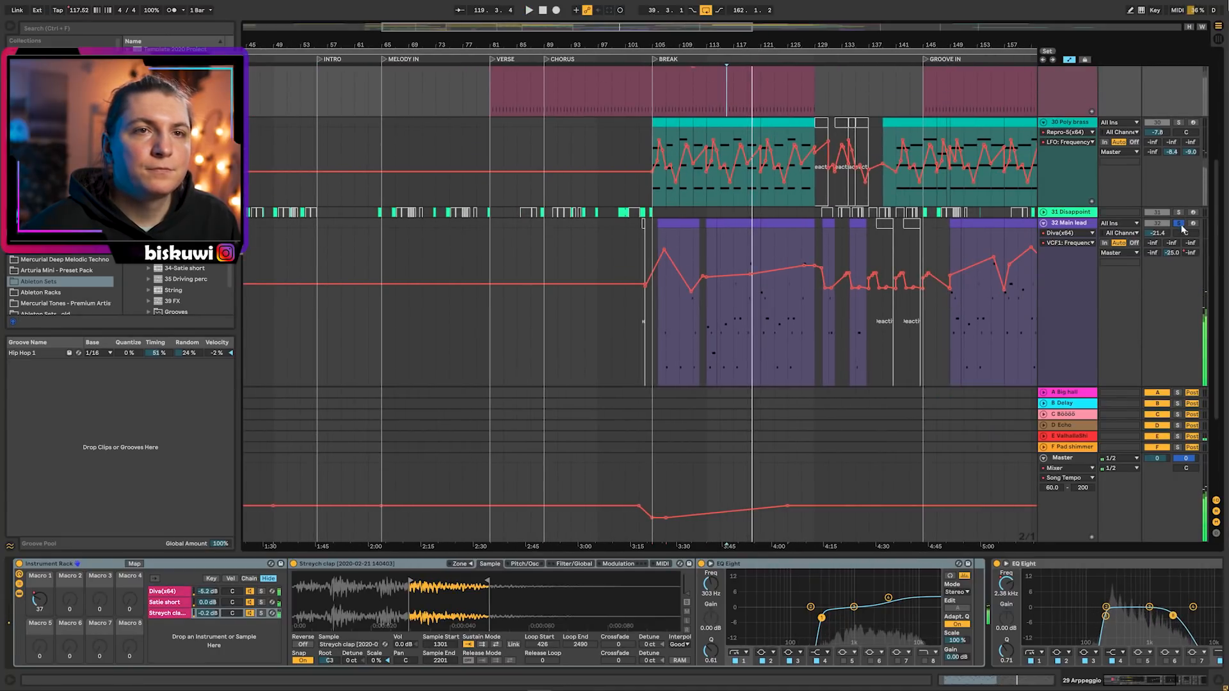
pyautogui.click(1179, 224)
# Step: Fold all the tracks, unfold the FX group, and play its soloed subgroup 53 from bar 111
pyautogui.keyDown('alt'); pyautogui.click(1043, 223); pyautogui.keyUp('alt')
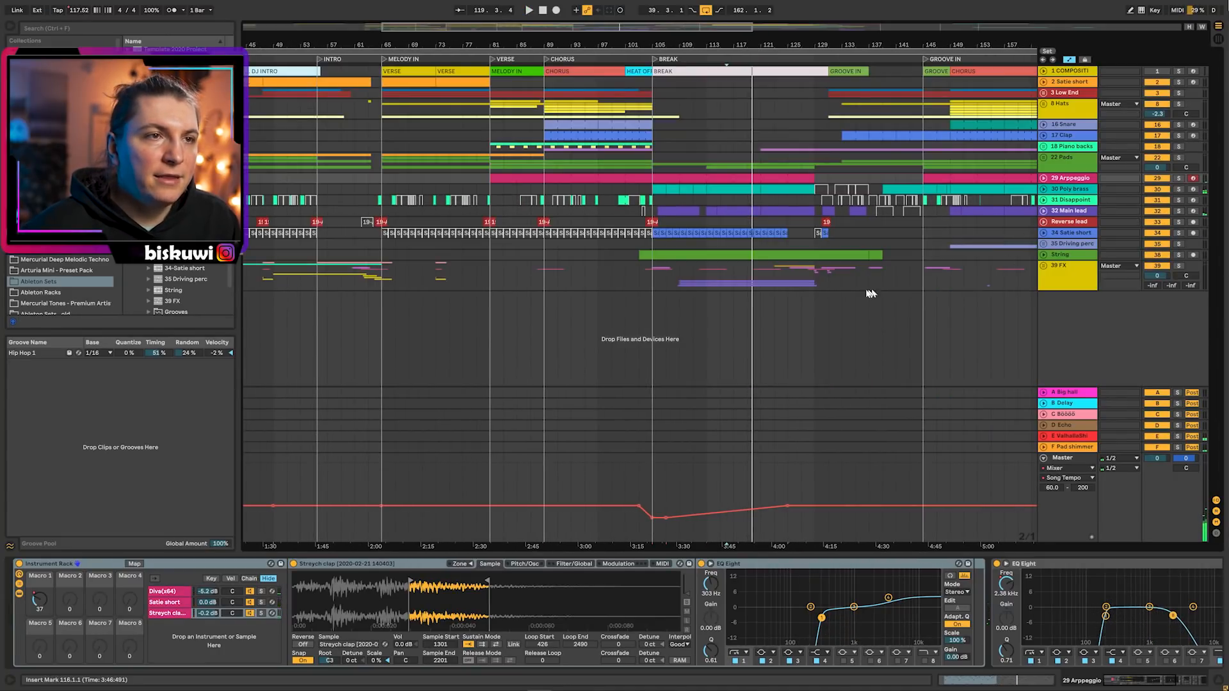
pyautogui.click(1044, 266)
pyautogui.scroll(-6, 813, 383)
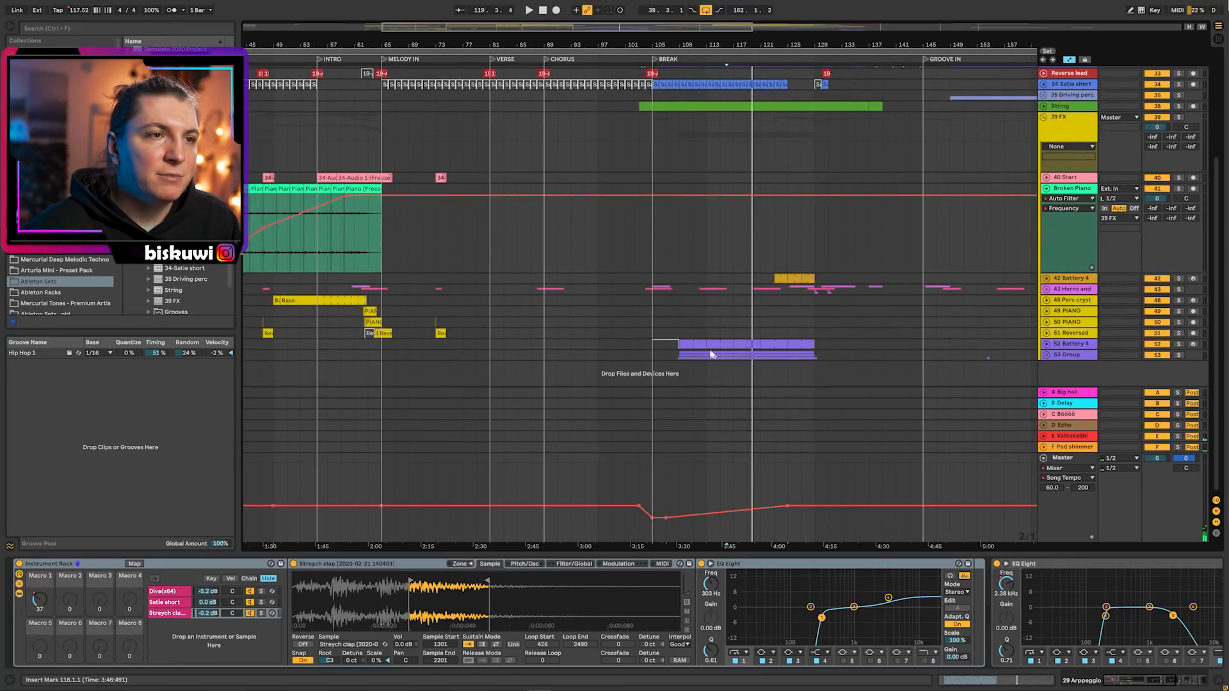
pyautogui.click(693, 333)
pyautogui.click(1178, 355)
pyautogui.press('space')
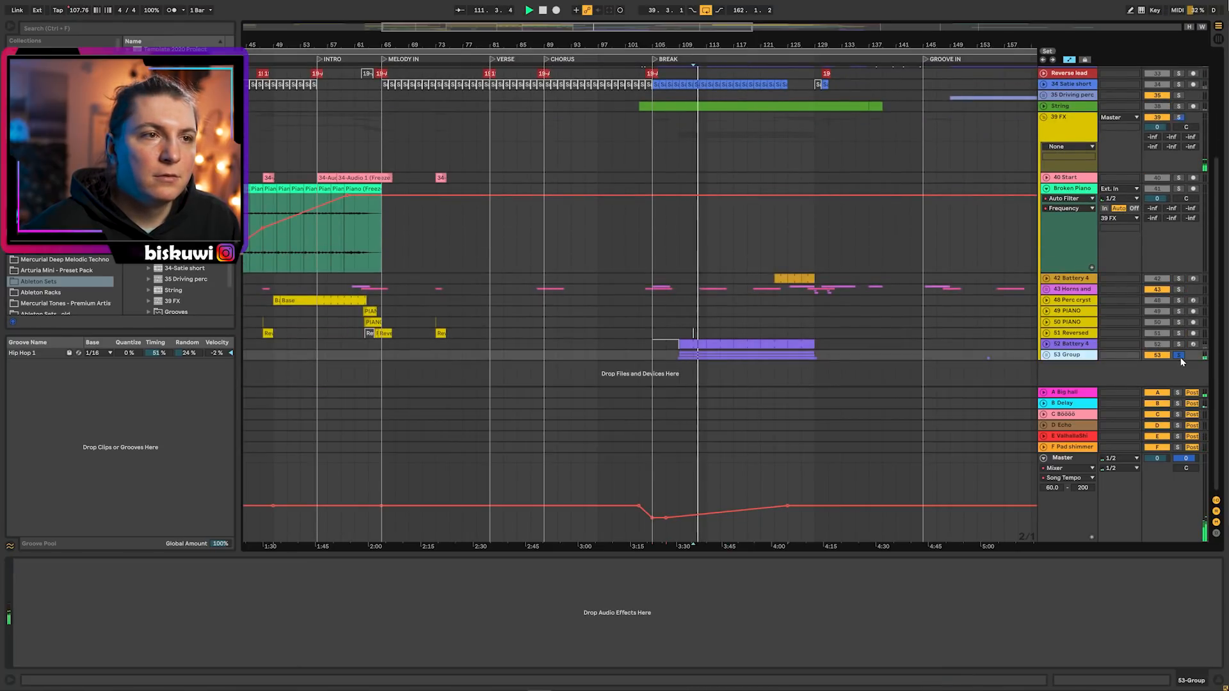
# Step: Unfold subgroup 53 to examine the Battery 4 and Pigments clips' accelerating rolls in the Break during playback
pyautogui.click(1047, 355)
pyautogui.scroll(-5, 950, 365)
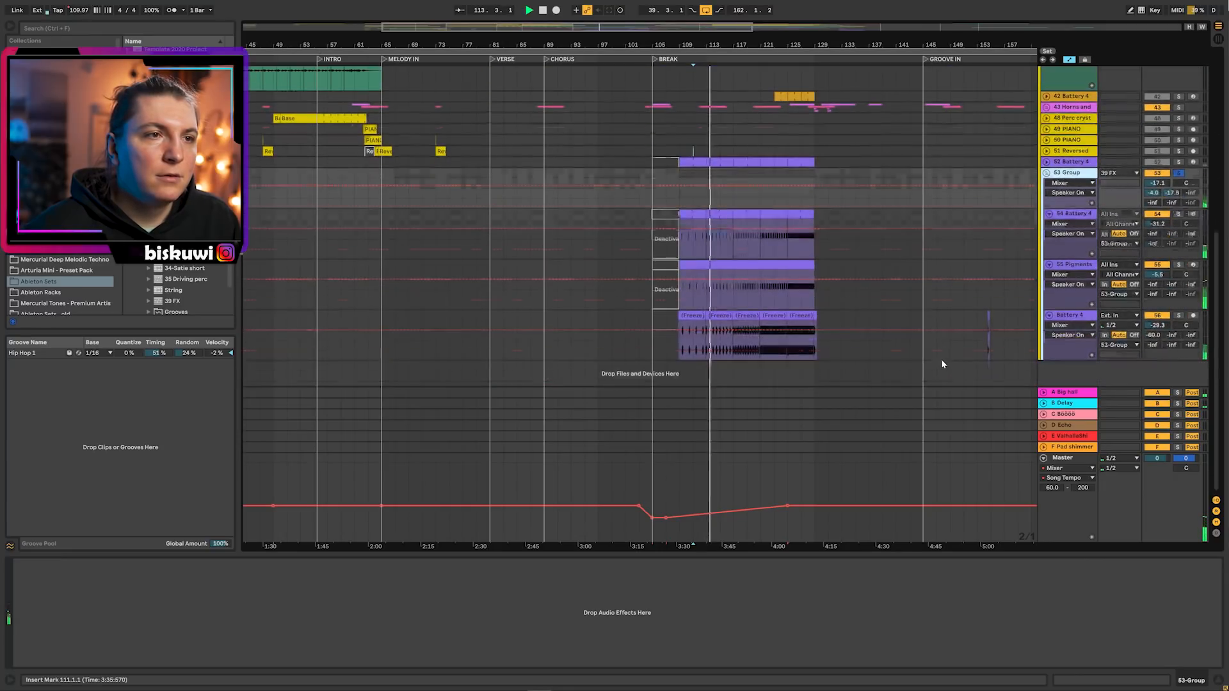
pyautogui.scroll(5, 719, 281)
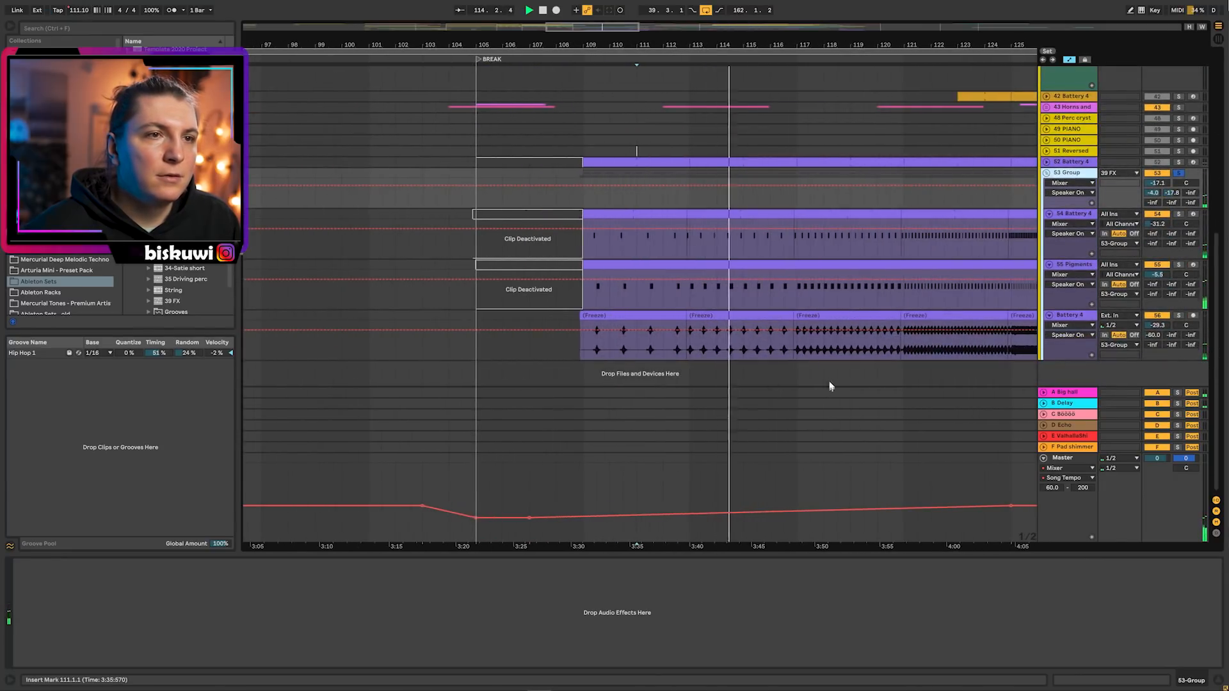
pyautogui.moveTo(775, 46); pyautogui.dragTo(585, 42)
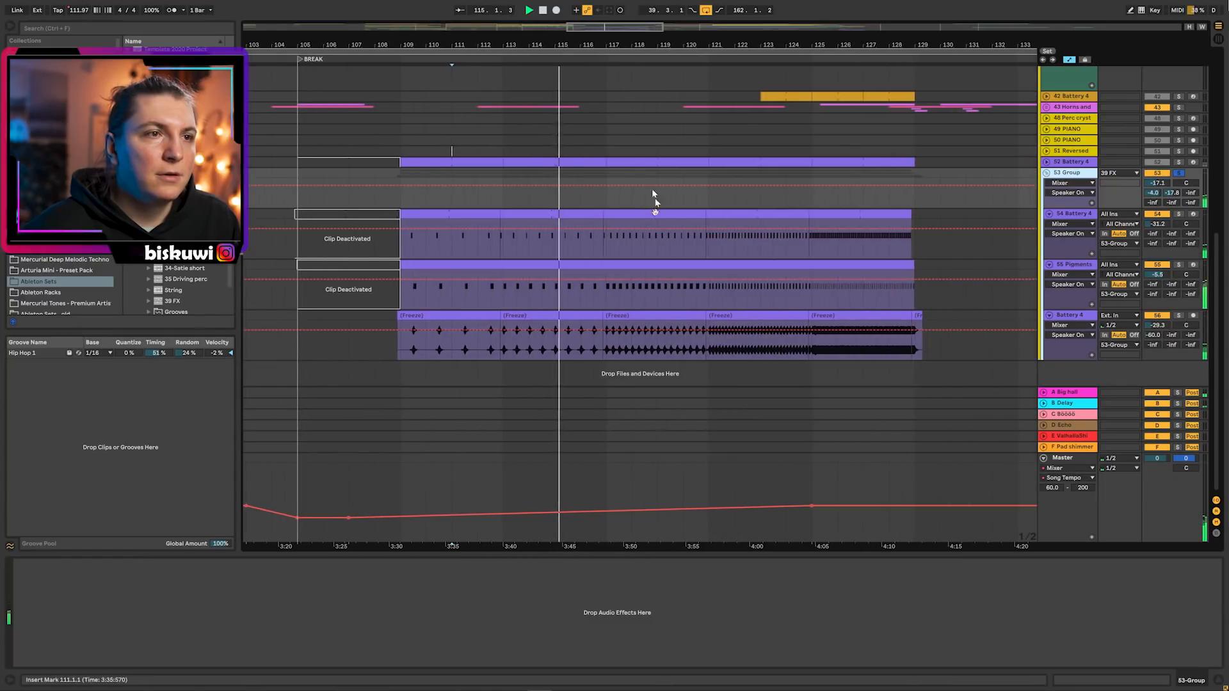
# Step: Play the soloed subgroup's roll from bar 121.3 and again from bar 125 to hear it speed up
pyautogui.click(727, 298)
pyautogui.press('space')
pyautogui.press('space')
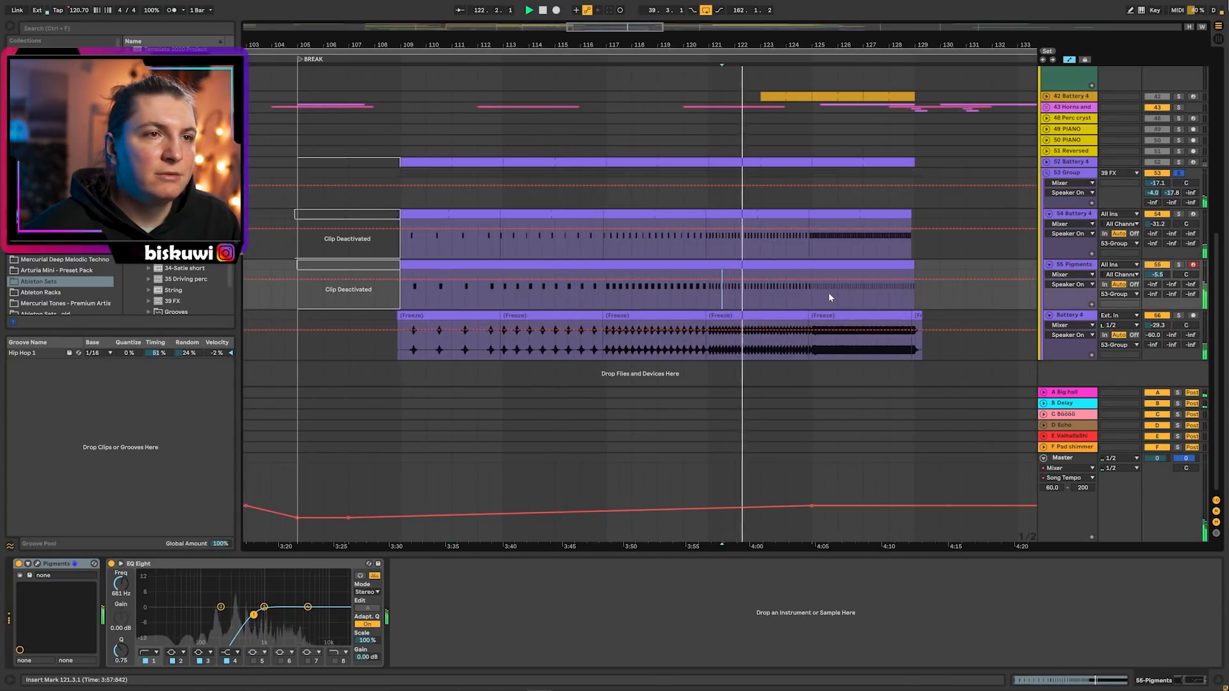
pyautogui.click(812, 293)
pyautogui.press('space')
pyautogui.press('space')
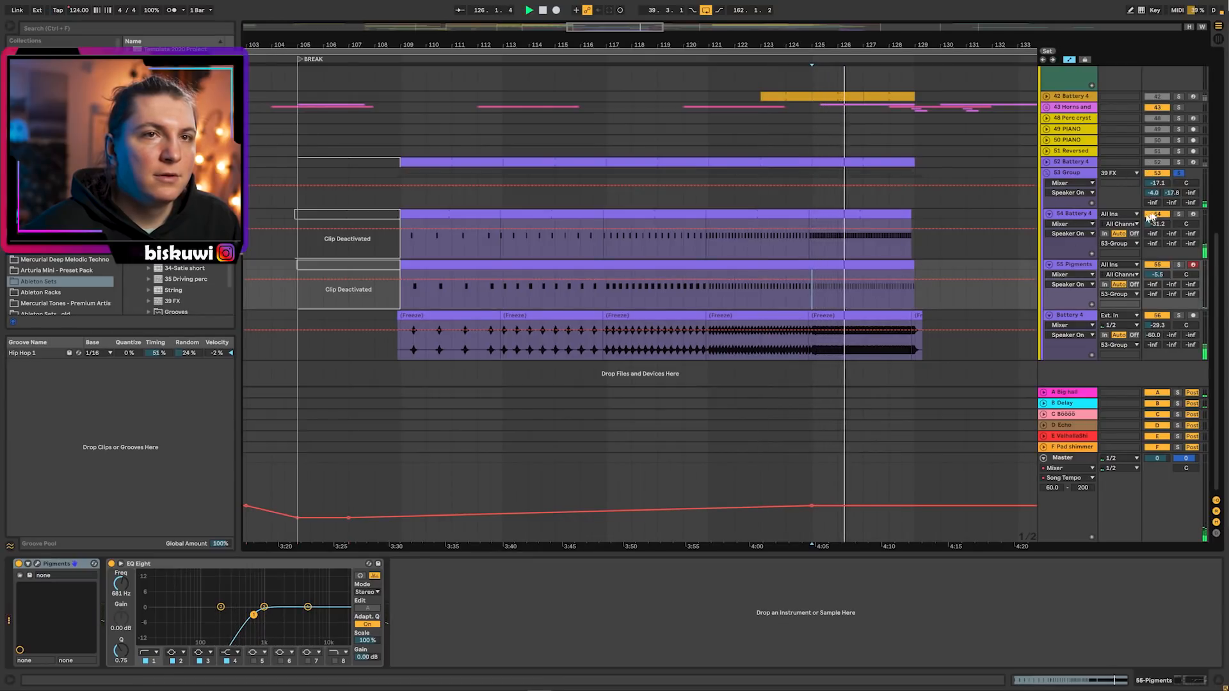
# Step: Unfold and solo the 52 Battery 4 track and play its roll from bar 121 and from bar 125
pyautogui.scroll(2, 1120, 192)
pyautogui.click(1045, 209)
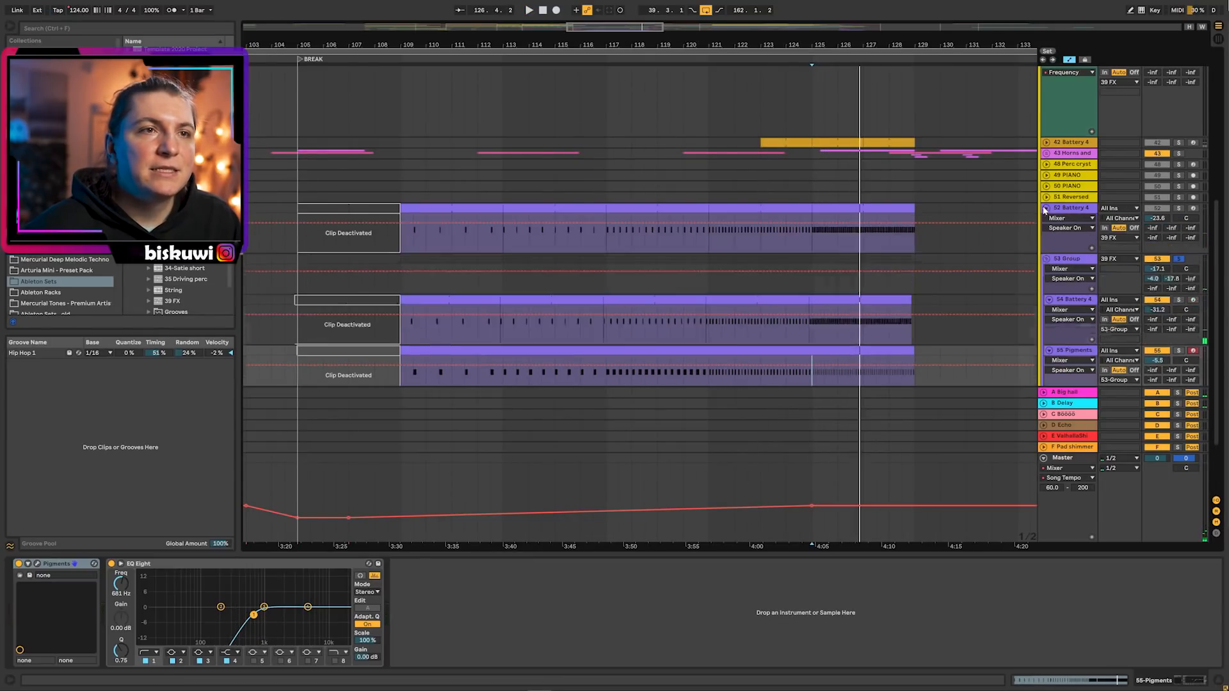
pyautogui.press('space')
pyautogui.click(706, 246)
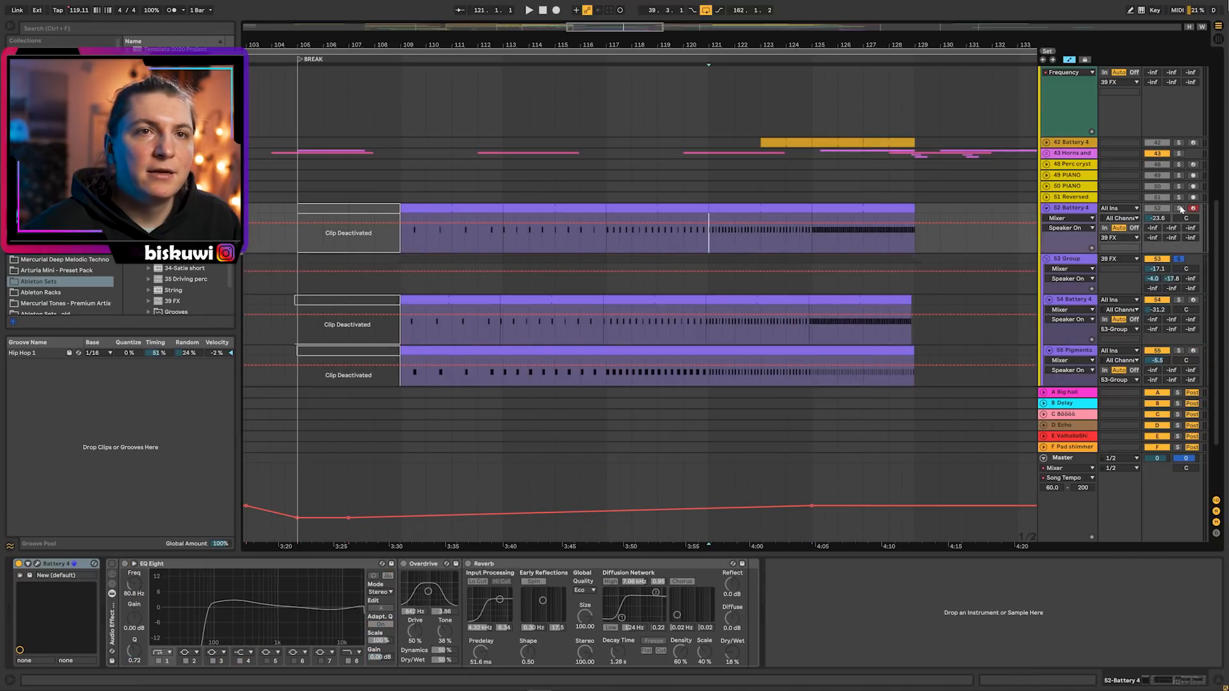
pyautogui.press('space')
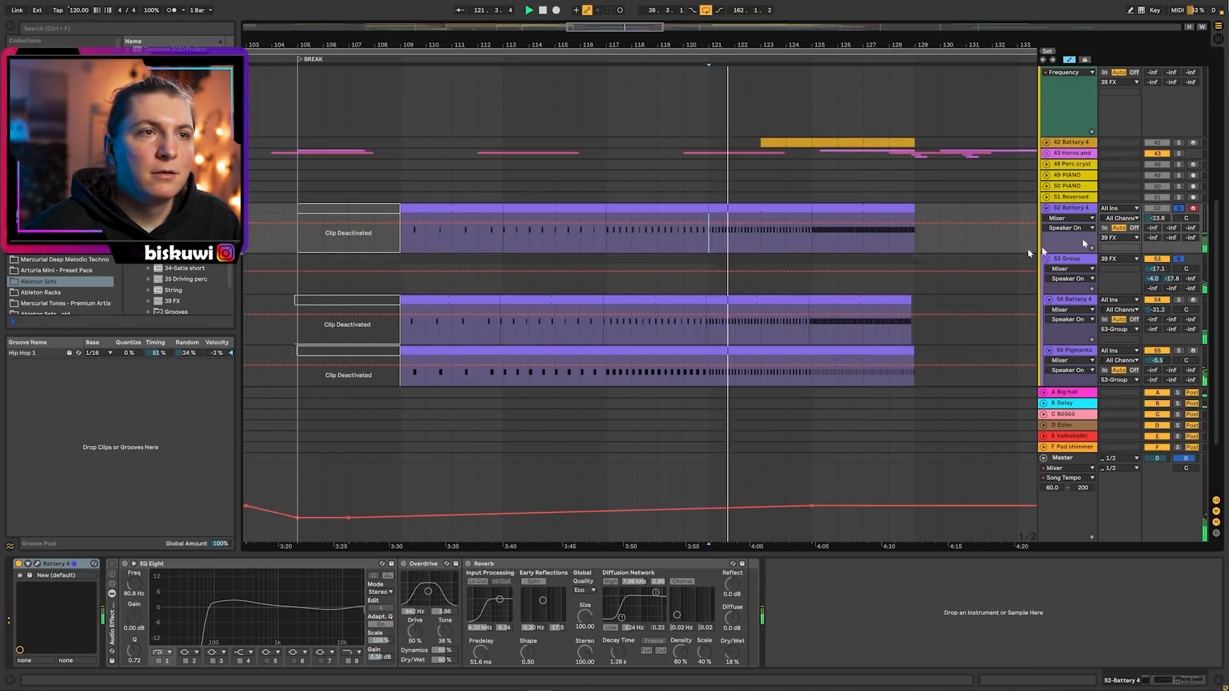
pyautogui.click(816, 241)
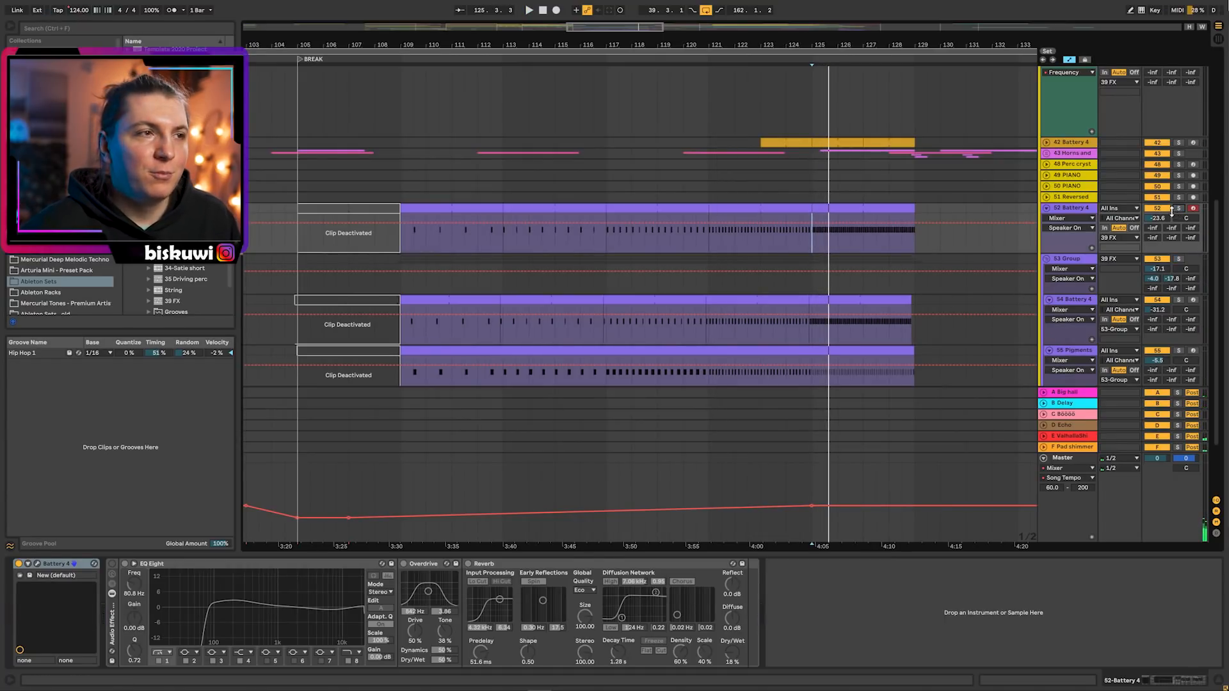
# Step: Unfold and solo the 42 Battery 4 track, and play it from bar 123 and from further along its clip
pyautogui.scroll(5, 1088, 218)
pyautogui.click(1045, 247)
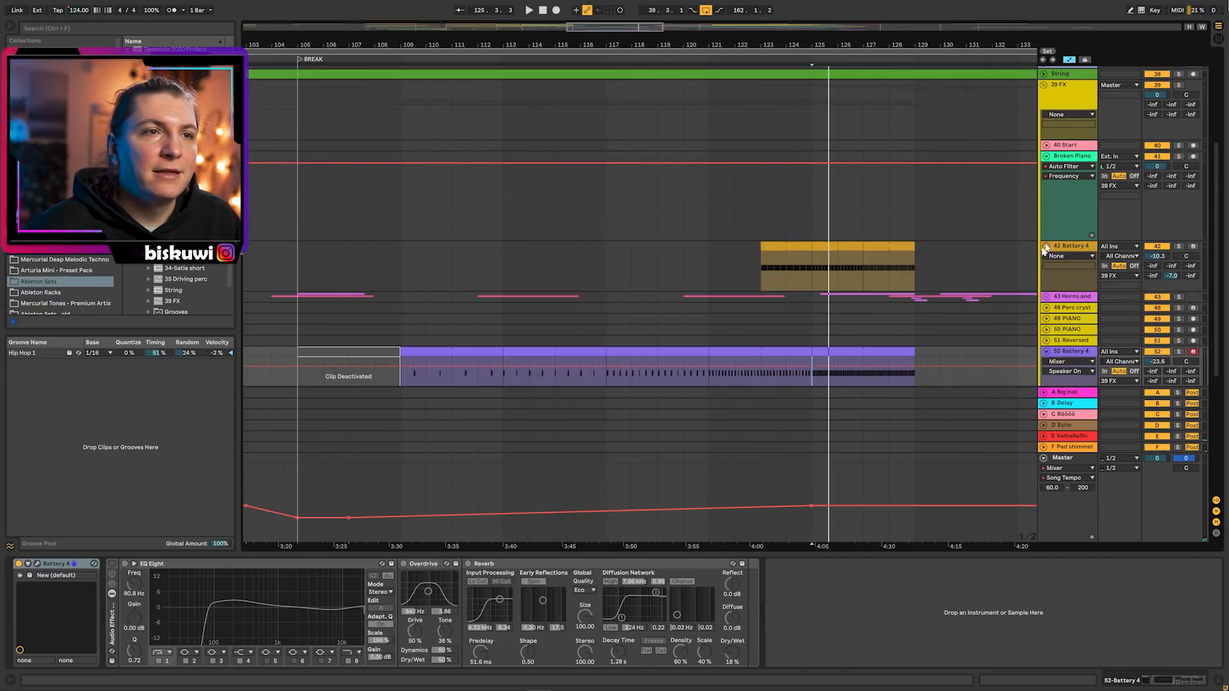
pyautogui.click(763, 268)
pyautogui.click(1180, 248)
pyautogui.press('space')
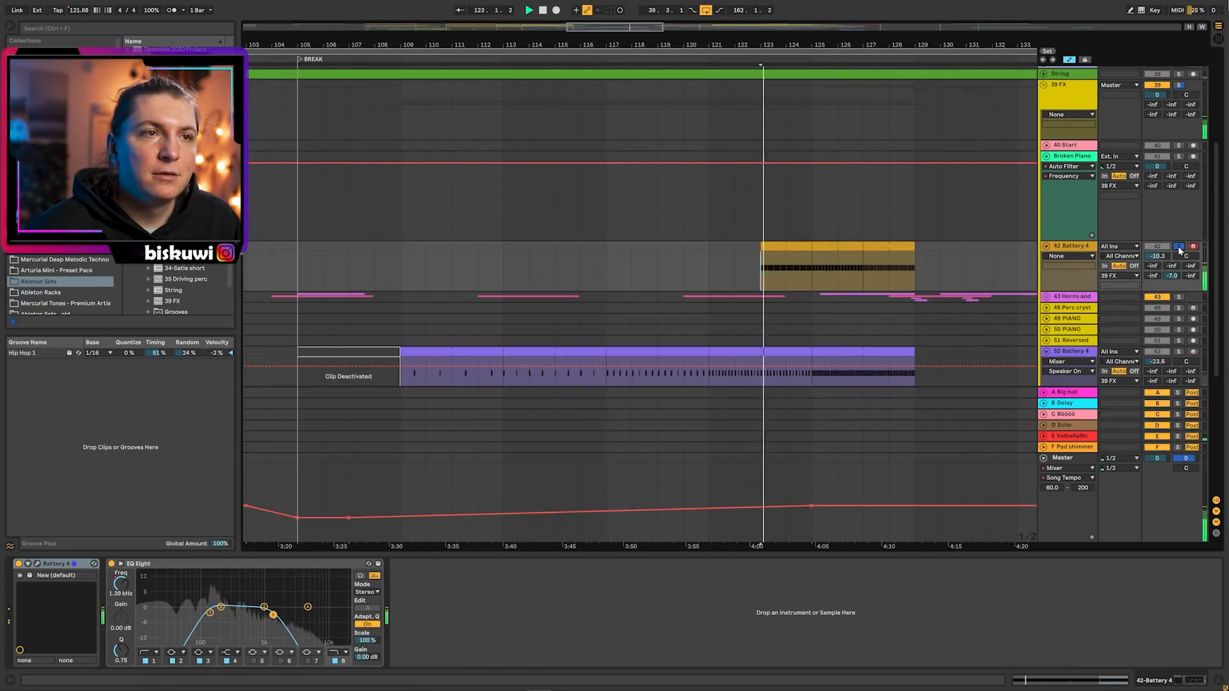
pyautogui.click(853, 272)
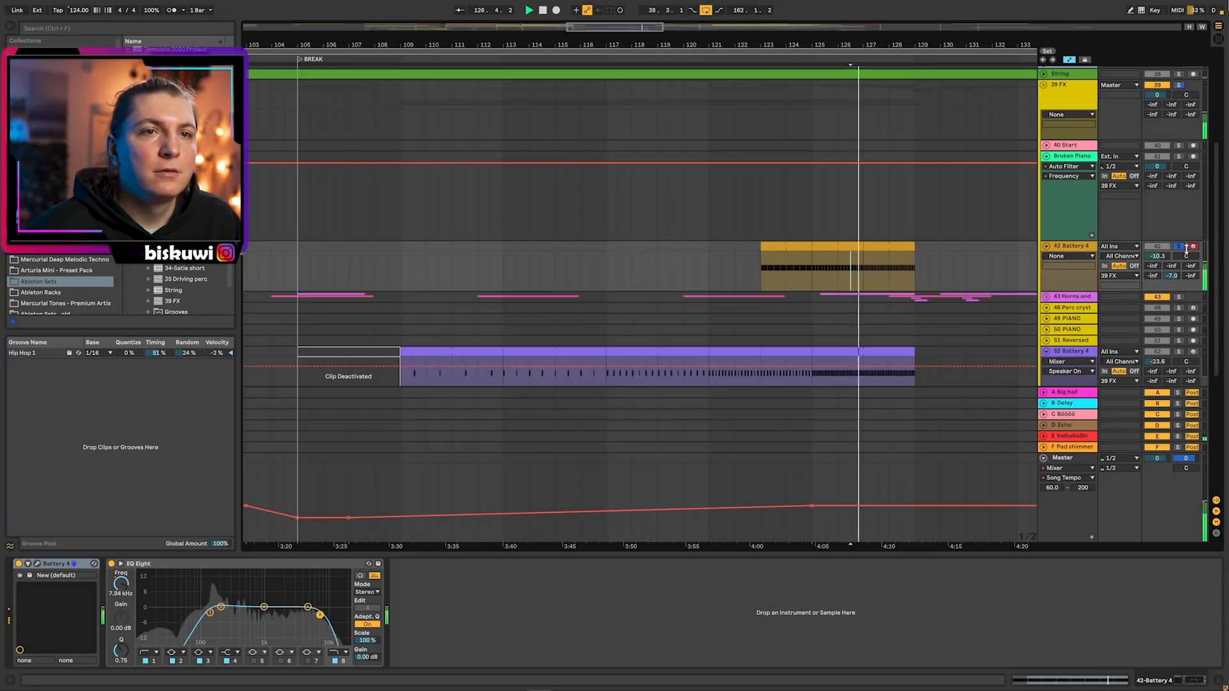
# Step: Solo subgroup 53 together with the two Battery 4 tracks and play the combined rolls up to the Break's end
pyautogui.scroll(-3, 1177, 313)
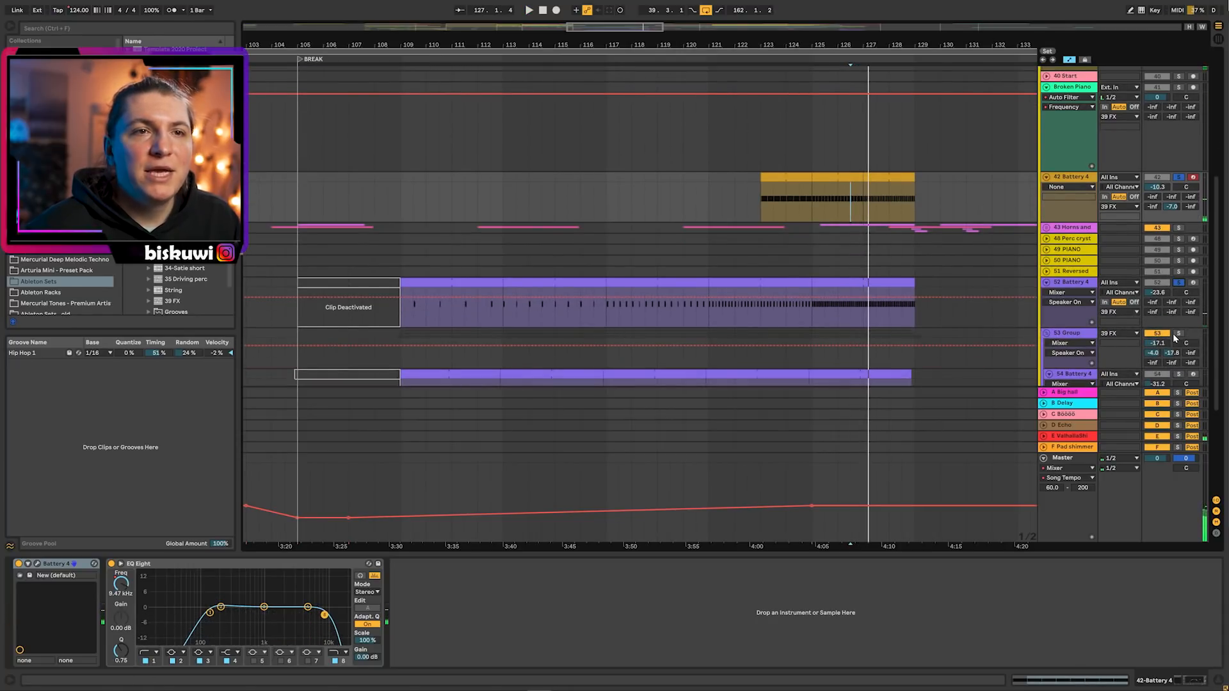
pyautogui.click(1178, 333)
pyautogui.press('space')
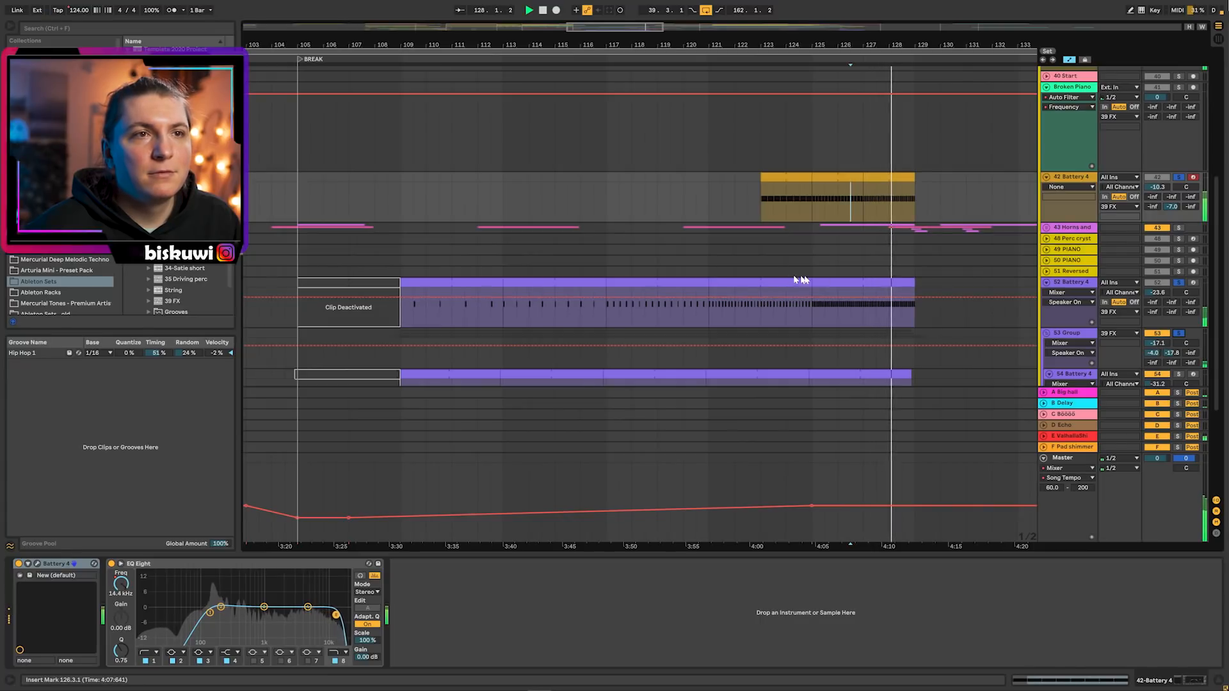
pyautogui.press('space')
# Step: Solo the 43 Horns and vocals group, play it from bar 125.3, and unfold it to examine its synth horn, vocal and Battery 4 tracks
pyautogui.click(1178, 228)
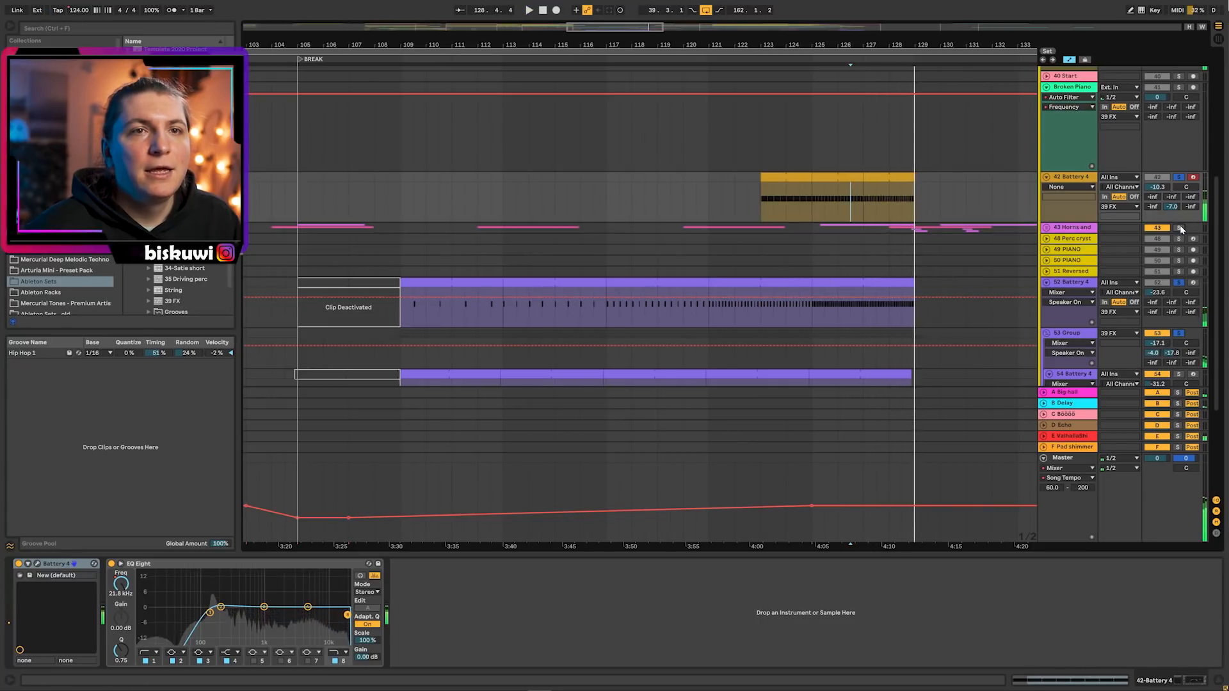
pyautogui.click(825, 230)
pyautogui.press('space')
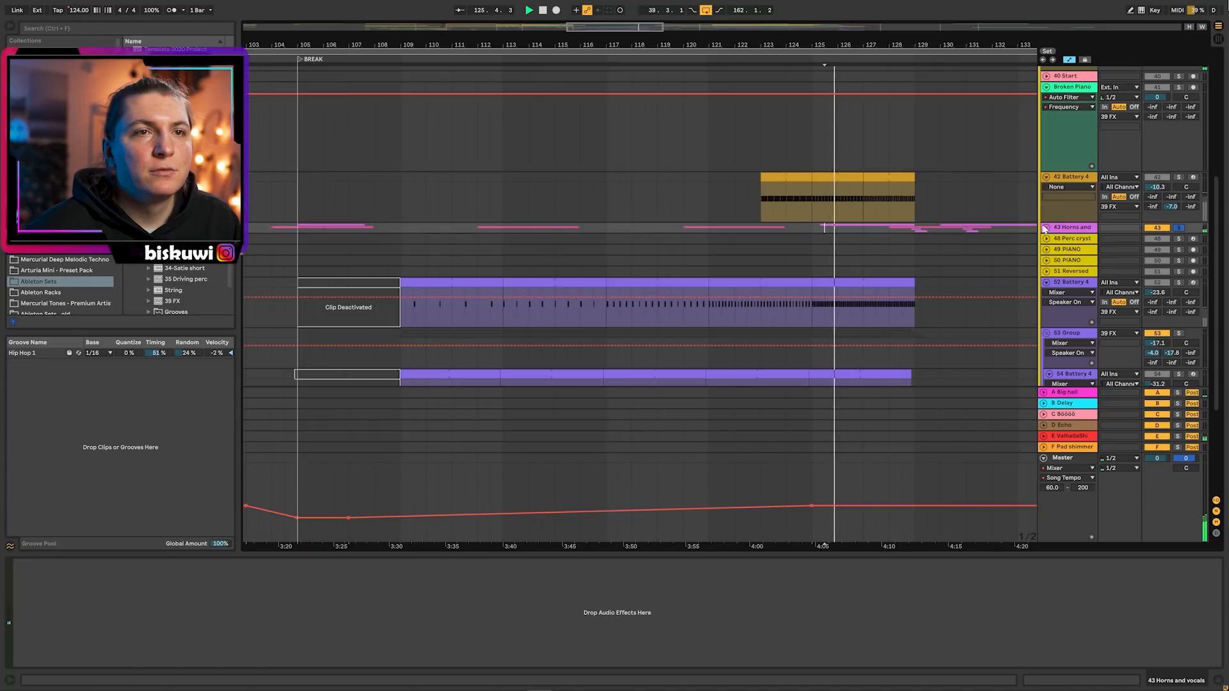
pyautogui.press('Right')
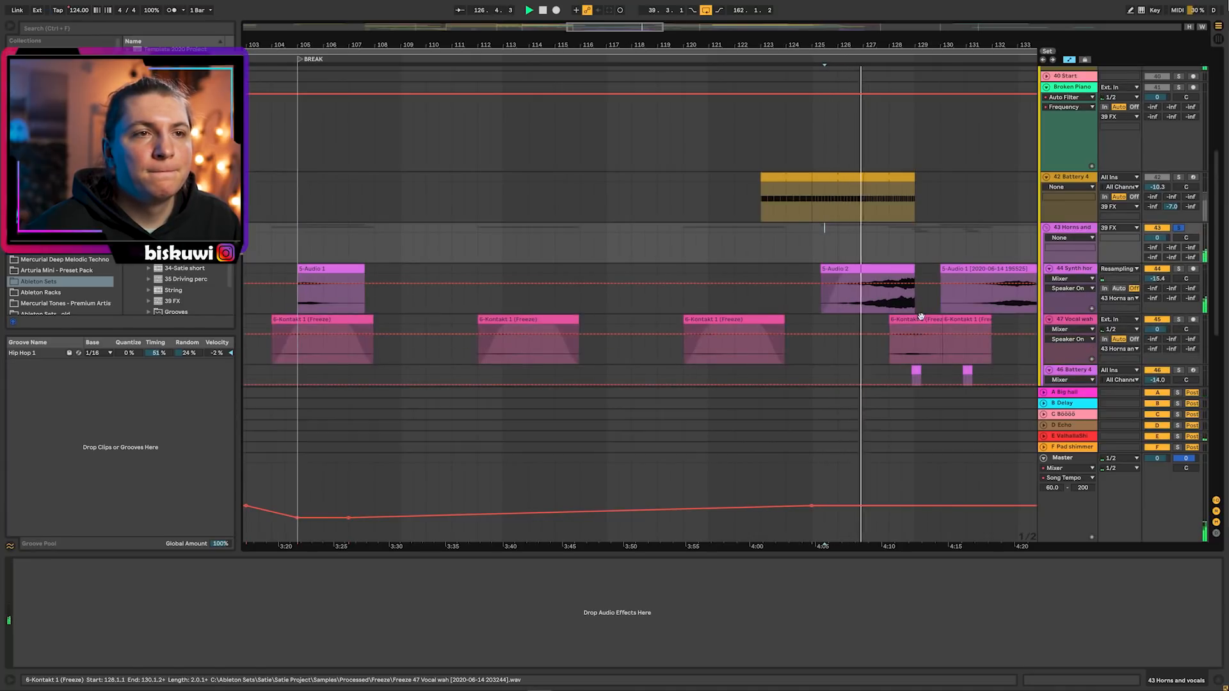
pyautogui.scroll(-2, 929, 322)
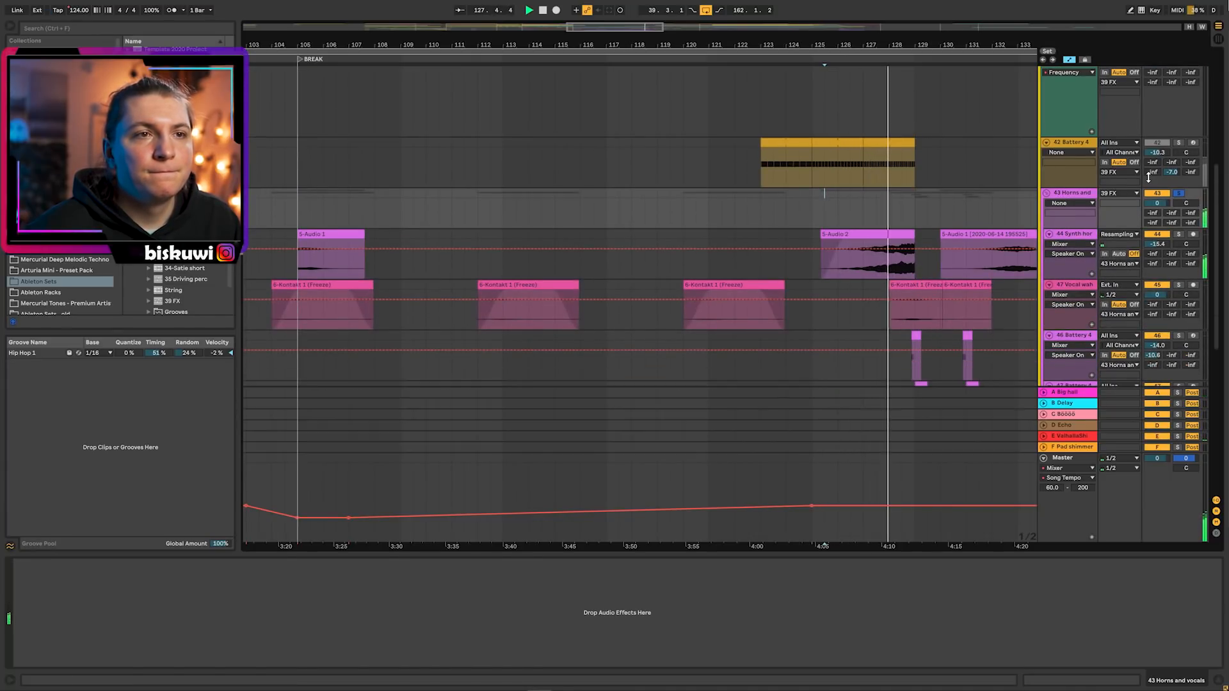
pyautogui.scroll(-2, 1147, 179)
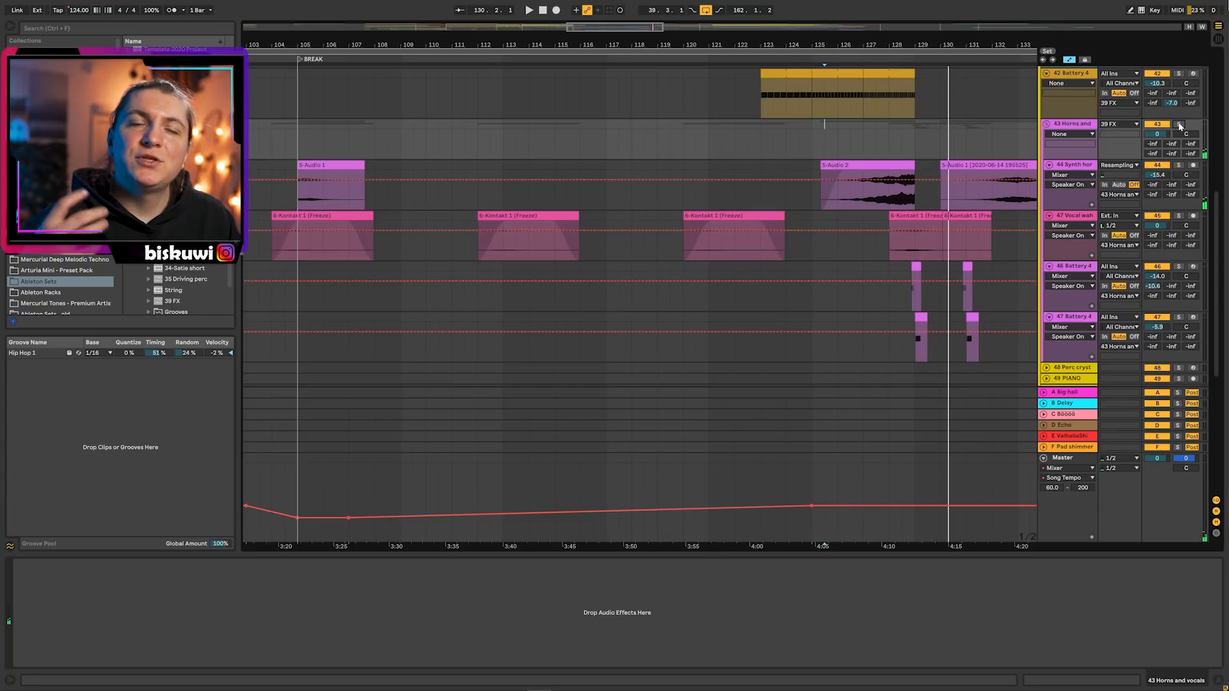
# Step: Look over the FX group's roll clips in the Break, and fold the 39 FX group
pyautogui.scroll(2, 831, 146)
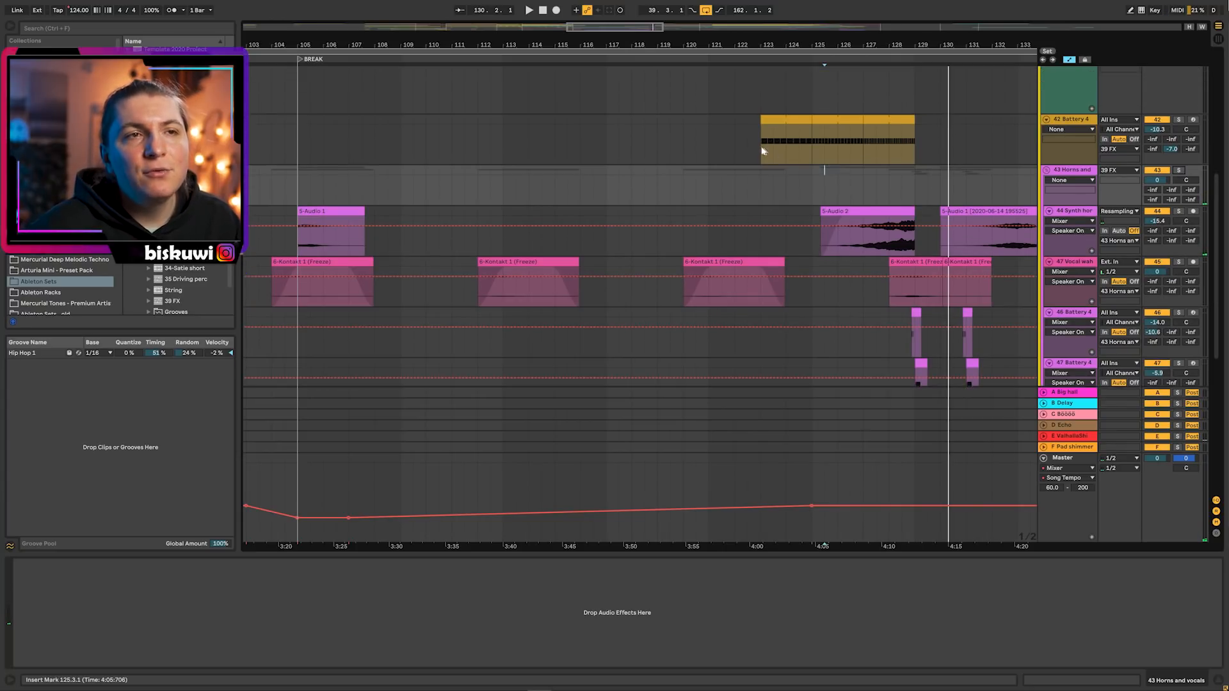
pyautogui.scroll(-10, 794, 157)
pyautogui.scroll(10, 928, 259)
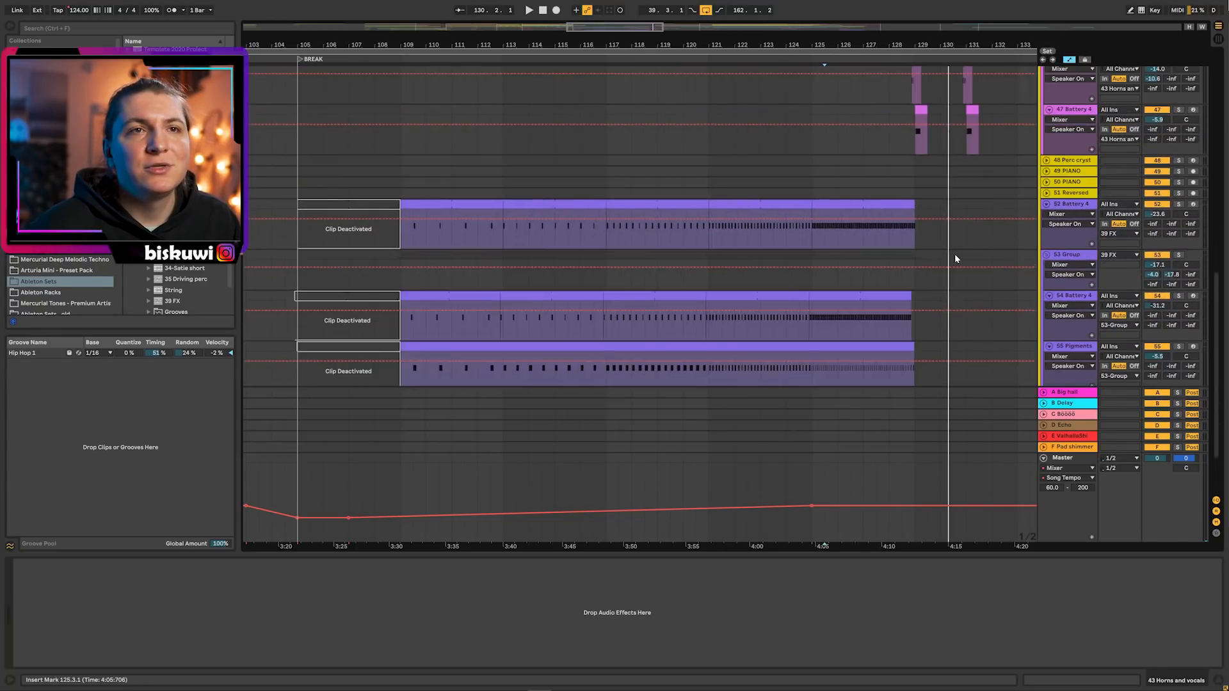
pyautogui.scroll(3, 1012, 236)
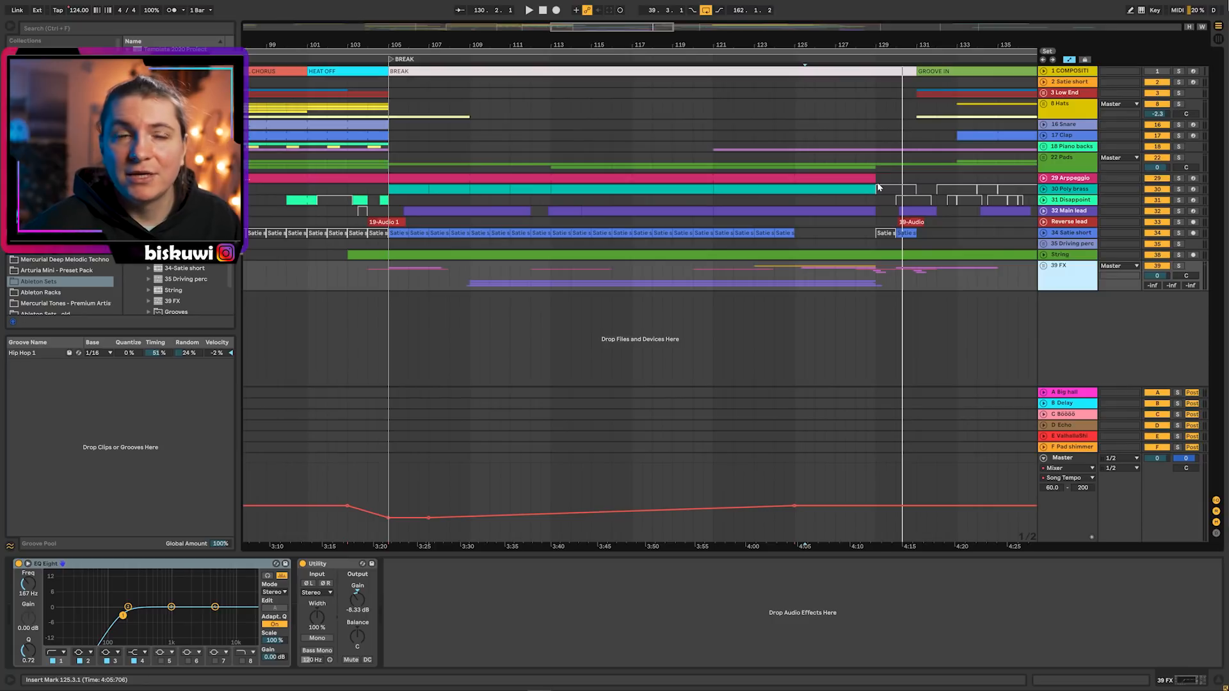
# Step: Play the full mix from bar 125 to hear the Break's end lead into the GROOVE IN section
pyautogui.click(805, 233)
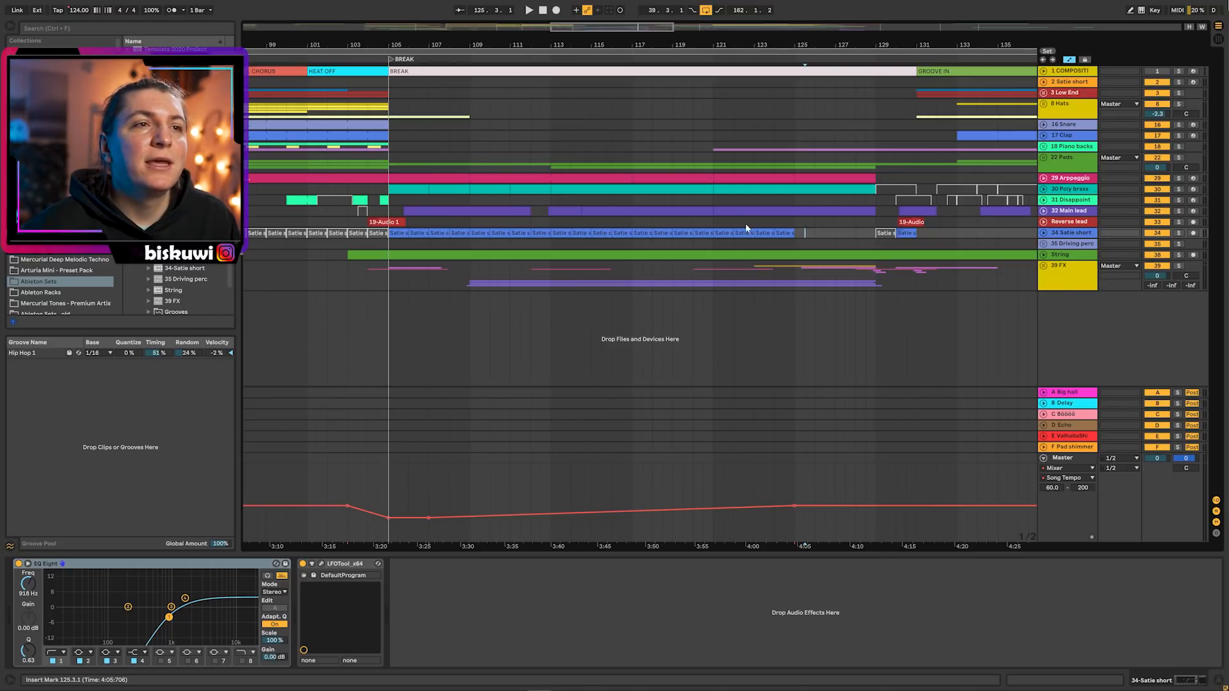
pyautogui.click(795, 223)
pyautogui.press('space')
pyautogui.moveTo(862, 43); pyautogui.dragTo(829, 40)
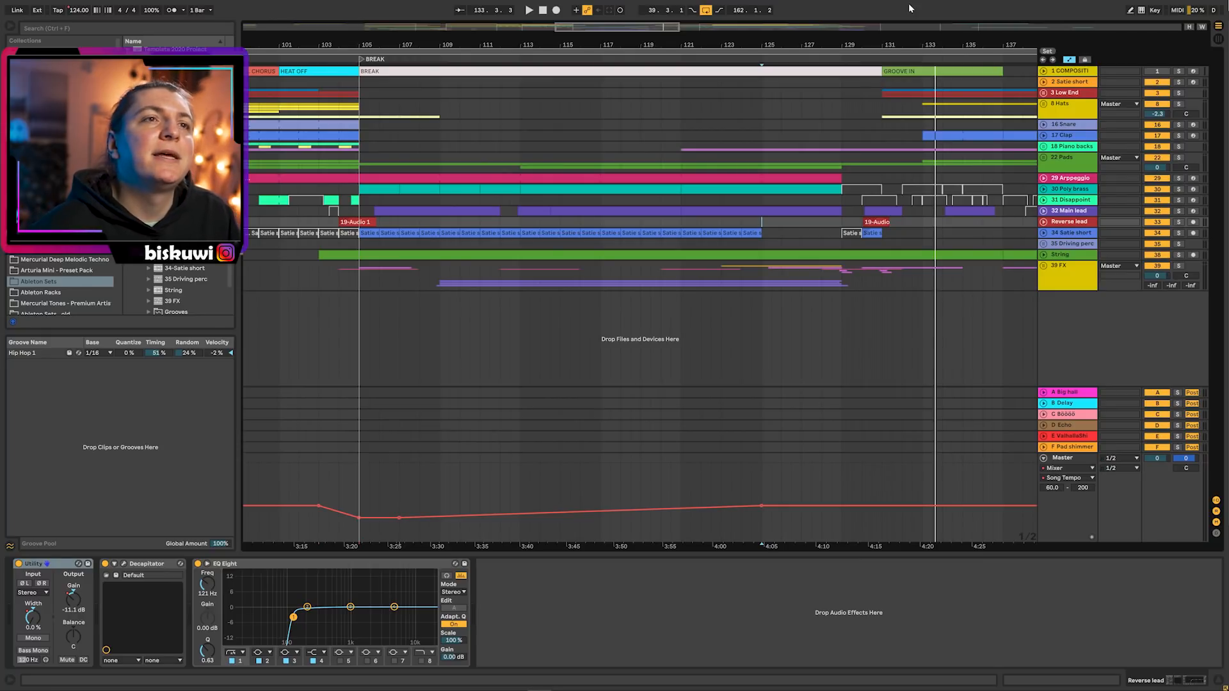
# Step: Return to the start of the DJ INTRO at bar 39 and play the full mix from there
pyautogui.moveTo(825, 39); pyautogui.dragTo(821, 39)
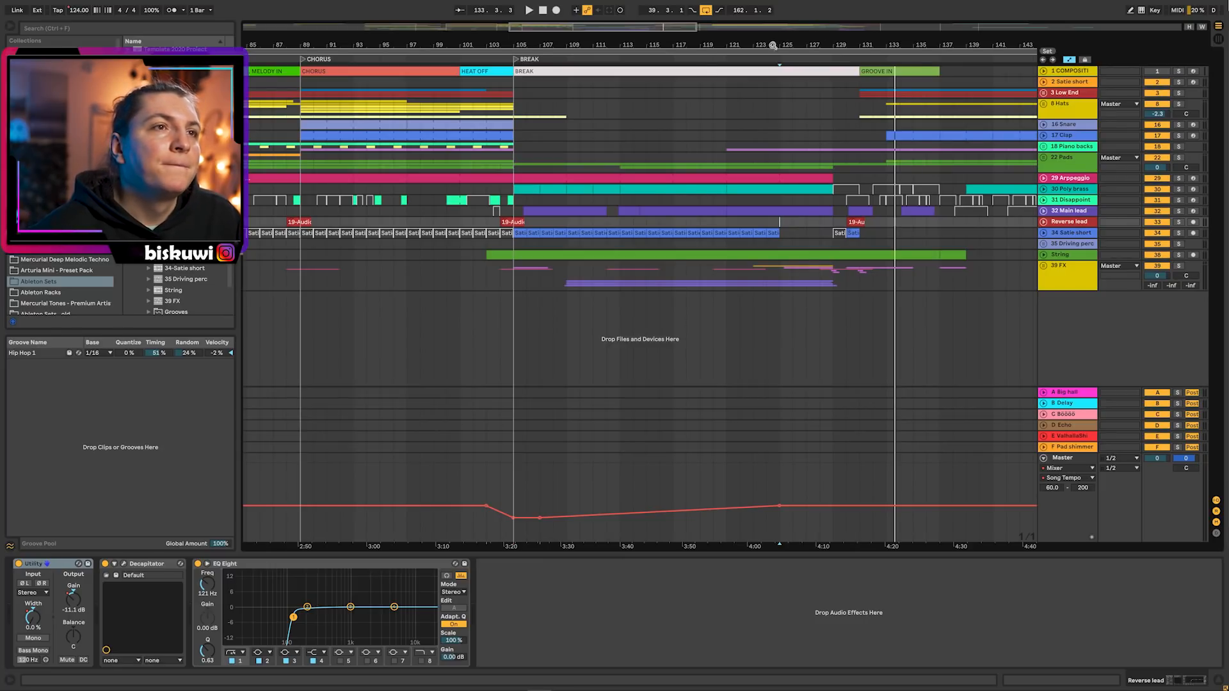
pyautogui.moveTo(773, 45); pyautogui.dragTo(772, 38)
pyautogui.click(407, 178)
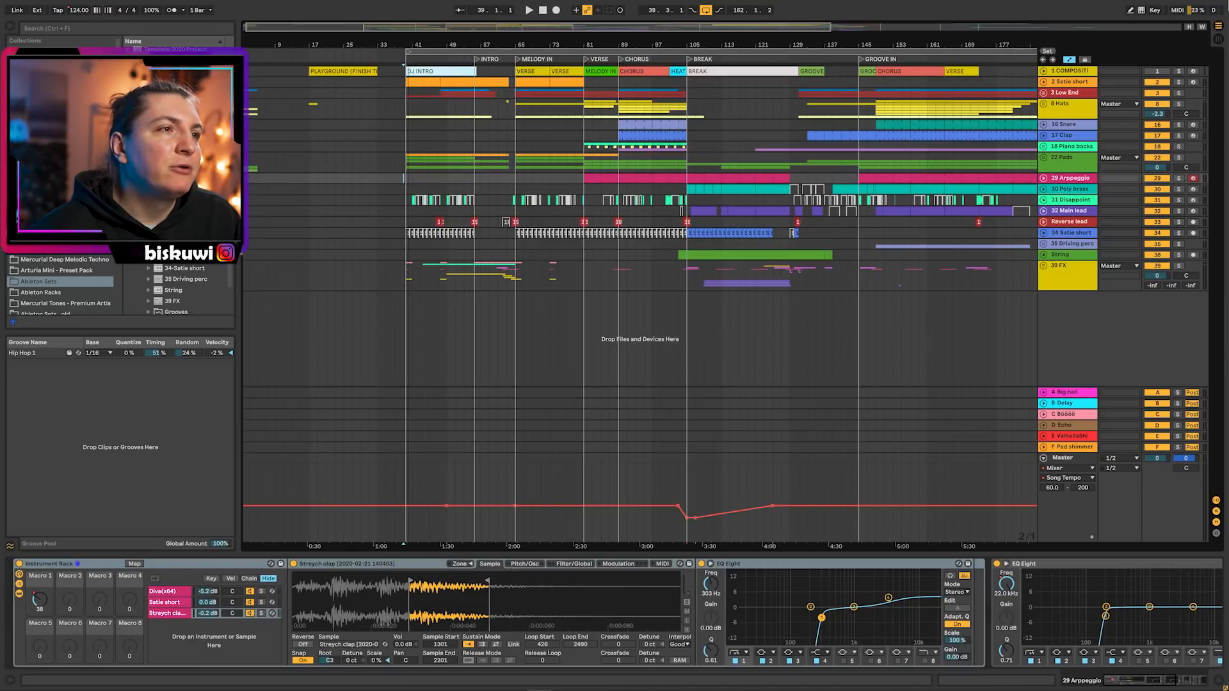
pyautogui.moveTo(411, 48); pyautogui.dragTo(410, 80)
pyautogui.press('space')
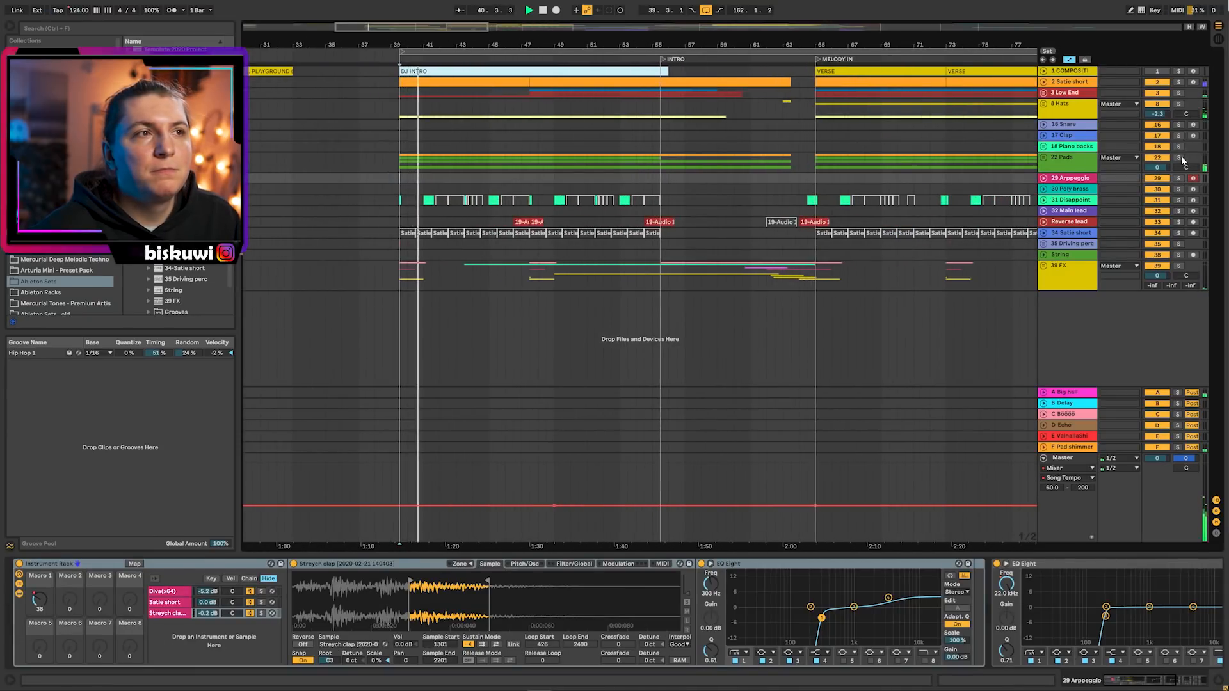
# Step: Unfold and solo the 31 Disappointed chords track, and examine its device chain through to the final EQ Eight
pyautogui.click(1043, 200)
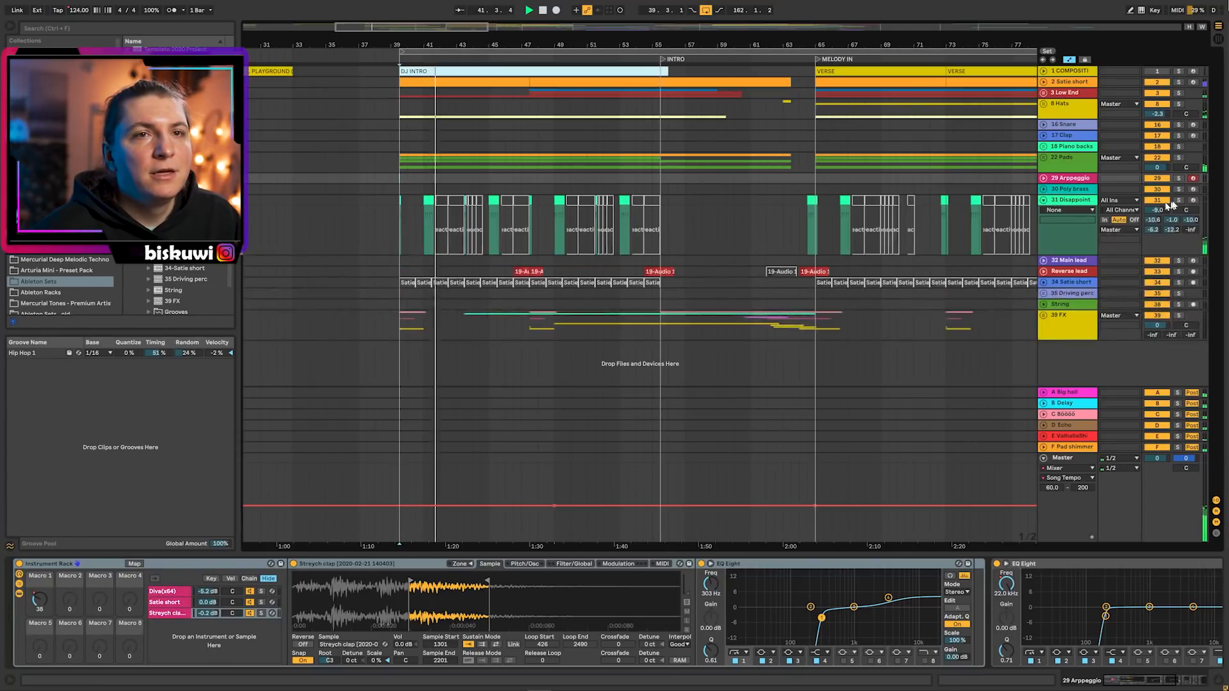
pyautogui.click(1178, 201)
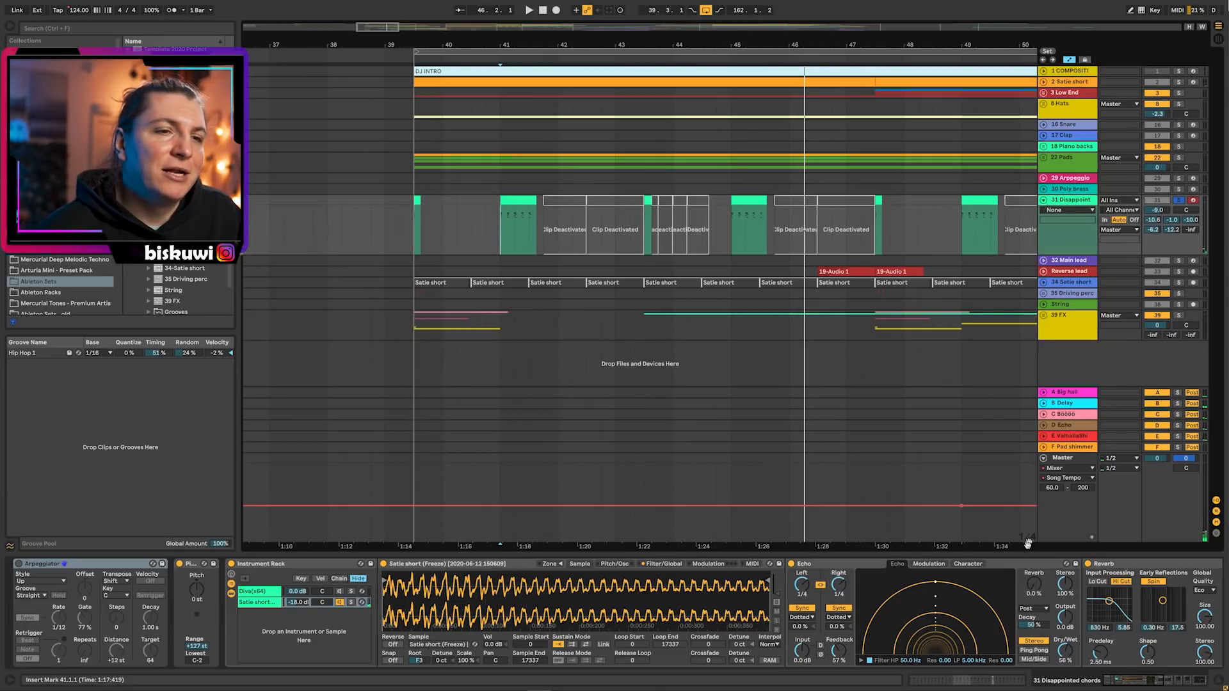
pyautogui.moveTo(1155, 686); pyautogui.dragTo(1225, 680)
# Step: Play the DJ INTRO from bar 39.3 to hear the Disappointed chords in the full mix, and fold their track
pyautogui.press('space')
pyautogui.press('space')
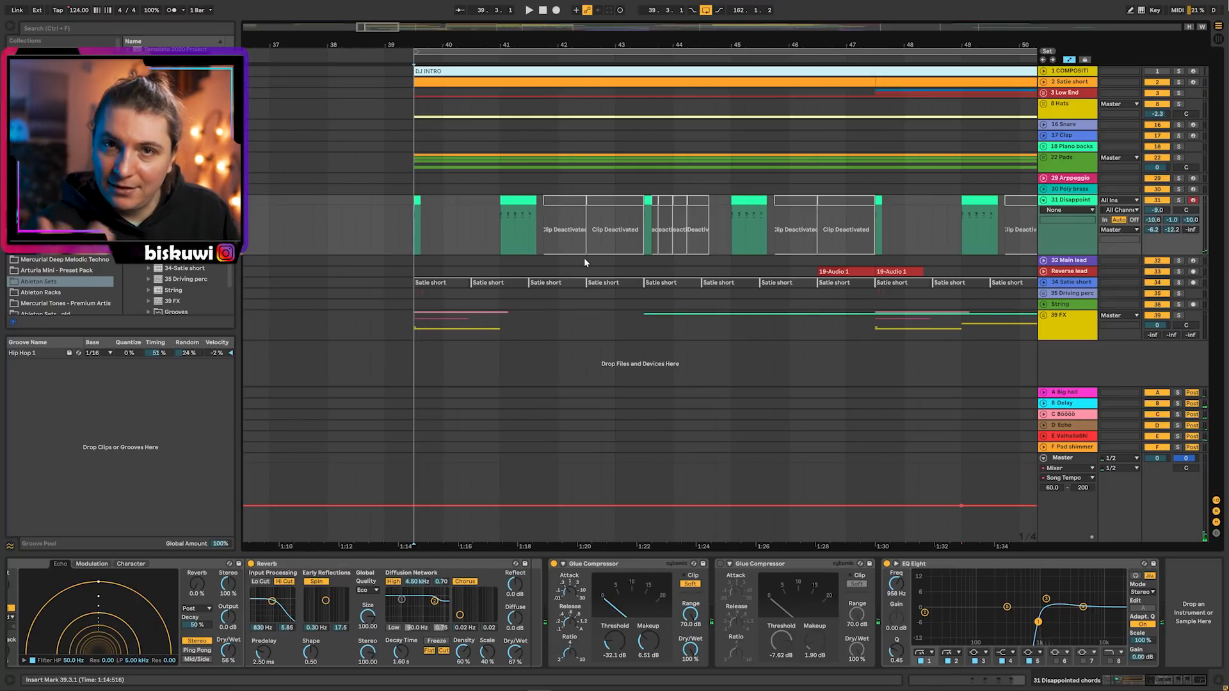
pyautogui.press('space')
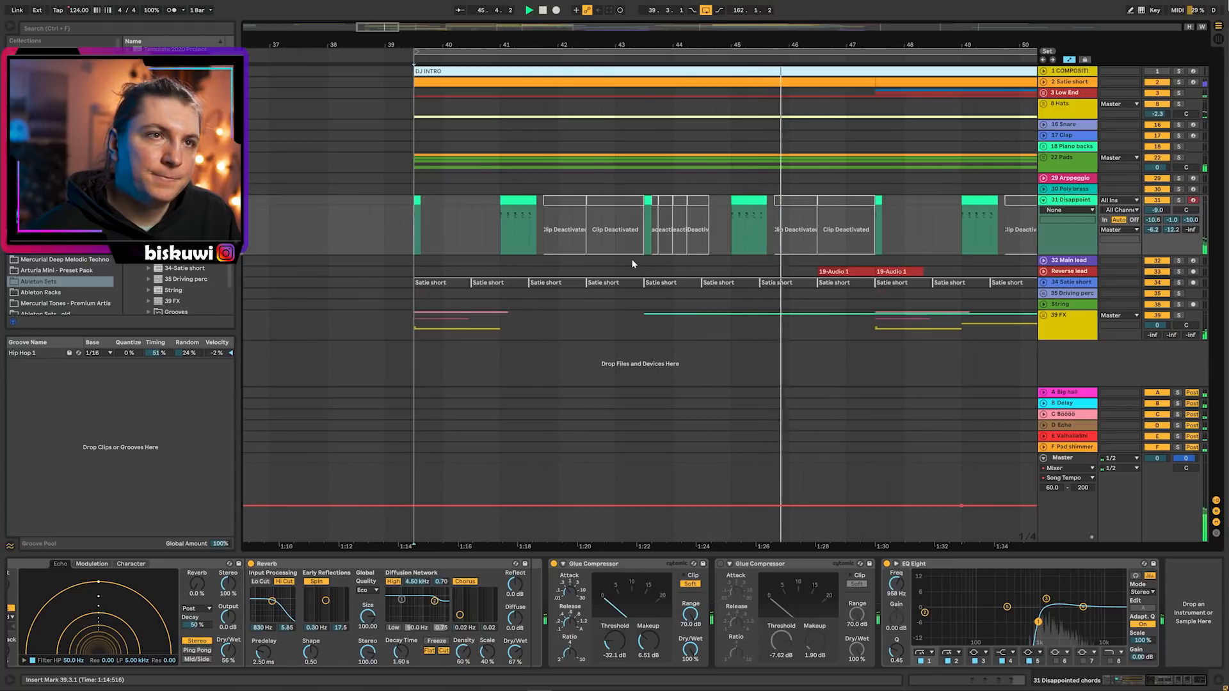
pyautogui.click(1044, 201)
# Step: Mark the 16 Snare track's span from bar 81 to 104, and play the full mix from bar 80 into the VERSE
pyautogui.moveTo(662, 44); pyautogui.dragTo(256, 19)
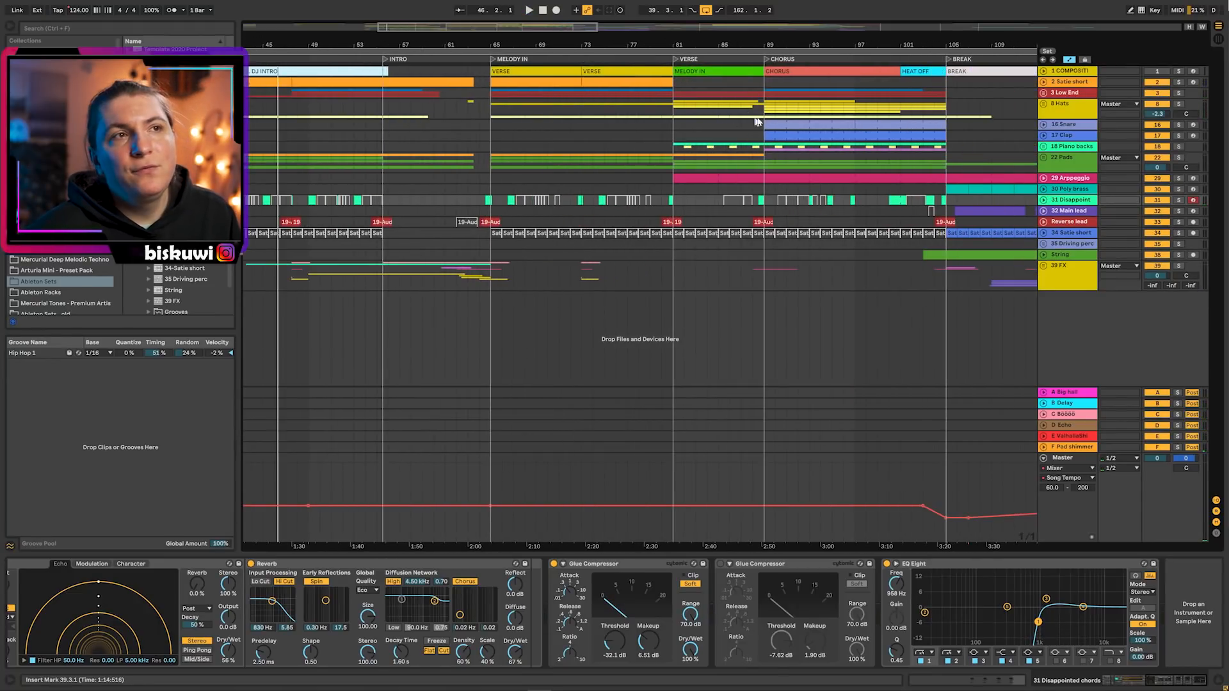
pyautogui.moveTo(675, 125); pyautogui.dragTo(935, 127)
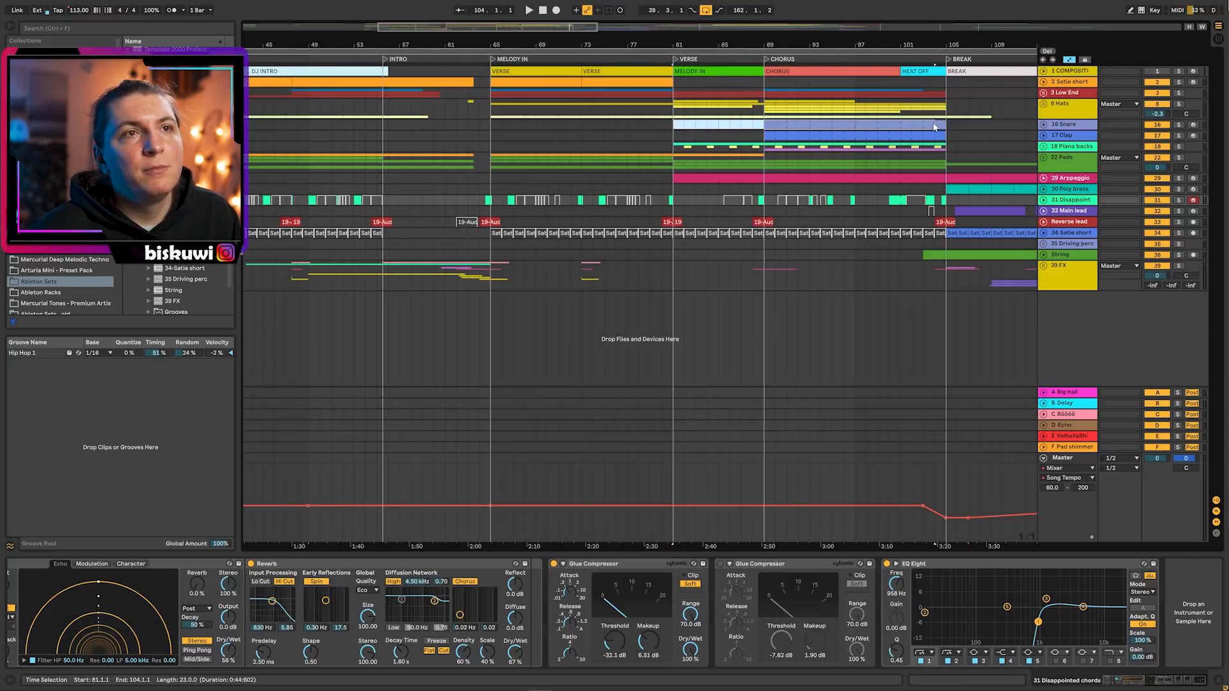
pyautogui.click(676, 128)
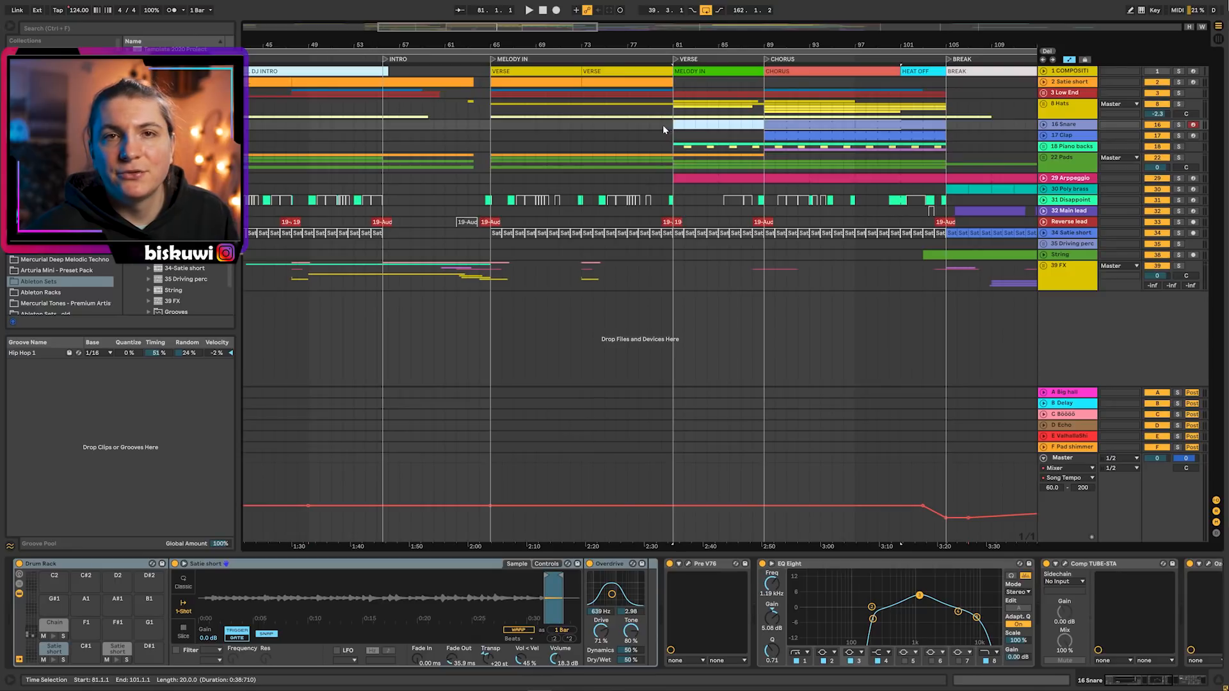
pyautogui.click(660, 124)
pyautogui.press('space')
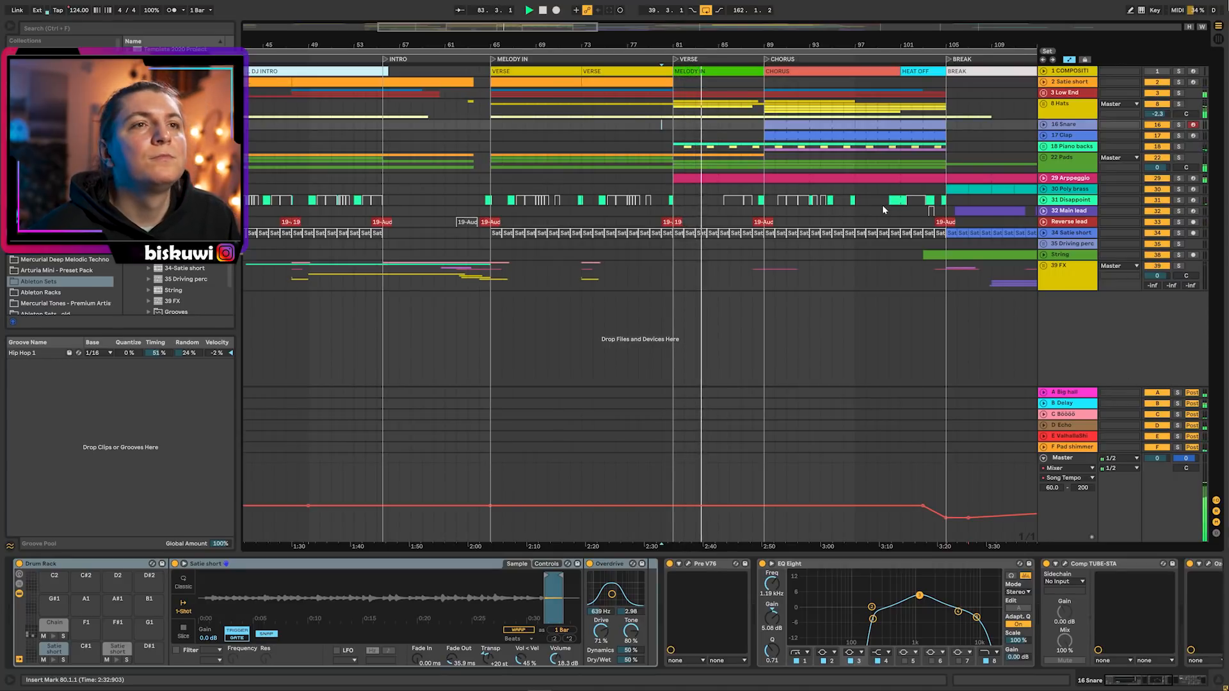
# Step: Unfold the tracks, focus on the CHORUS from bar 89 to 105 during playback, and hide the automation lanes
pyautogui.moveTo(736, 36); pyautogui.dragTo(613, 53)
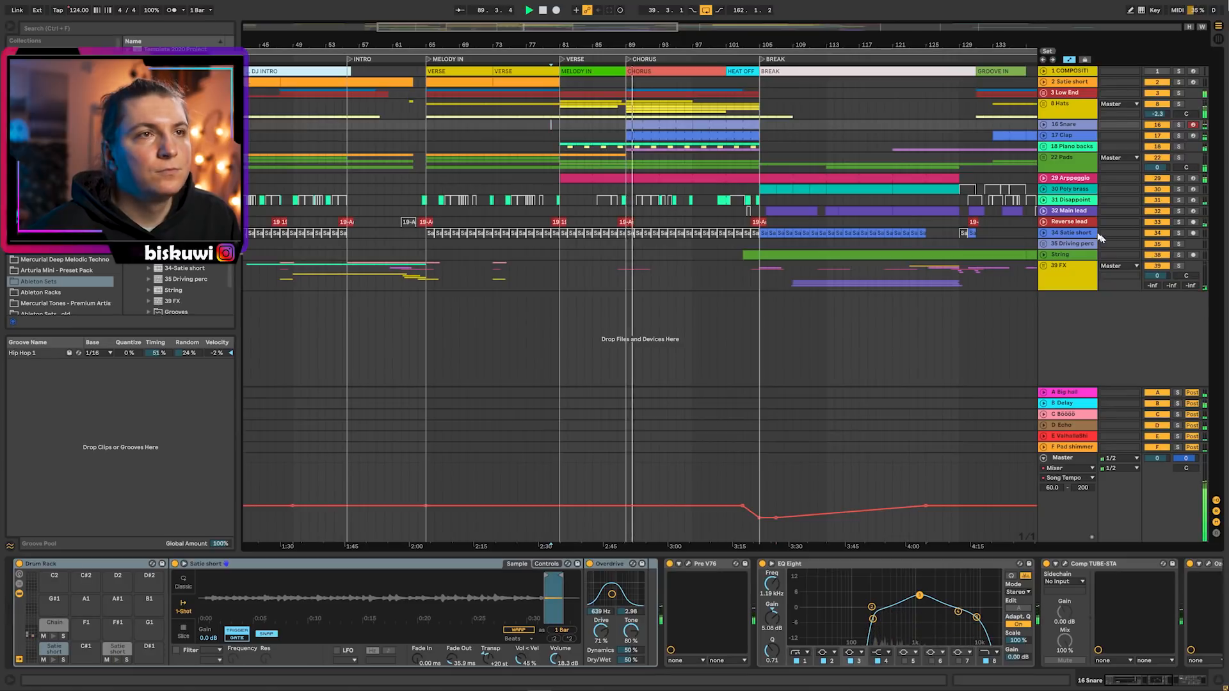
pyautogui.moveTo(799, 39); pyautogui.dragTo(689, 37)
pyautogui.moveTo(651, 286); pyautogui.dragTo(524, 99)
pyautogui.press('z')
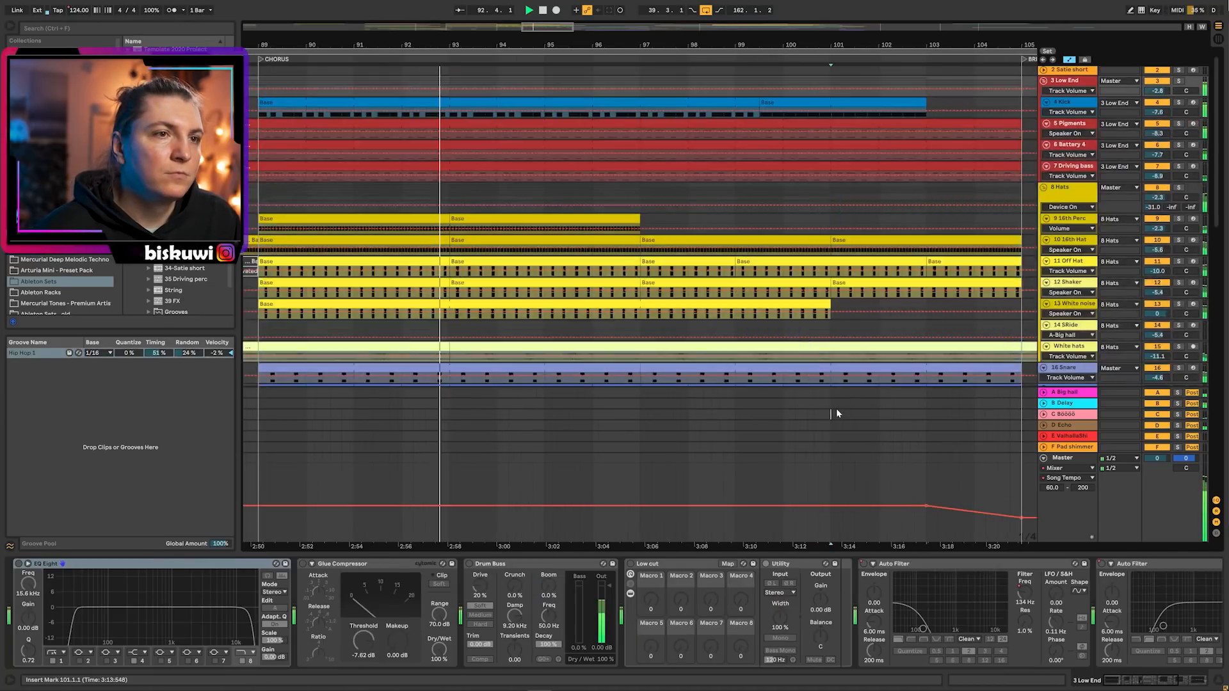
pyautogui.click(832, 413)
pyautogui.press('a')
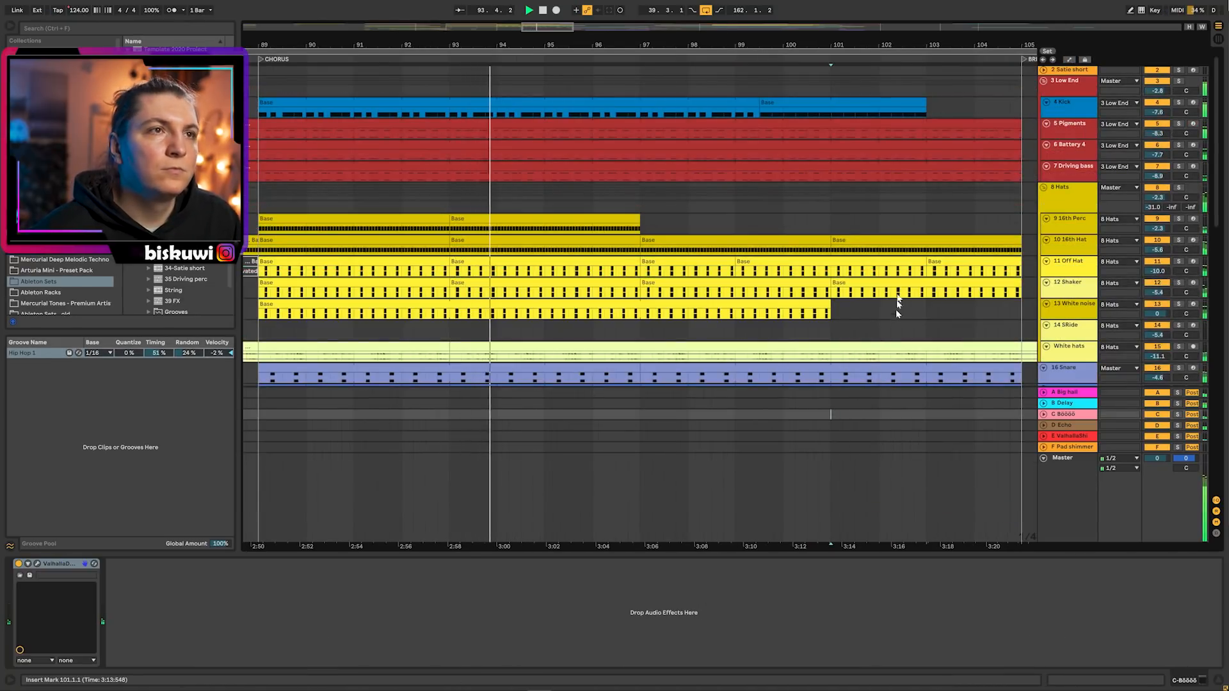
# Step: Follow playback from the CHORUS into the BREAK and view the notes of the 30 Poly brass clip at bar 105
pyautogui.moveTo(650, 49); pyautogui.dragTo(524, 42)
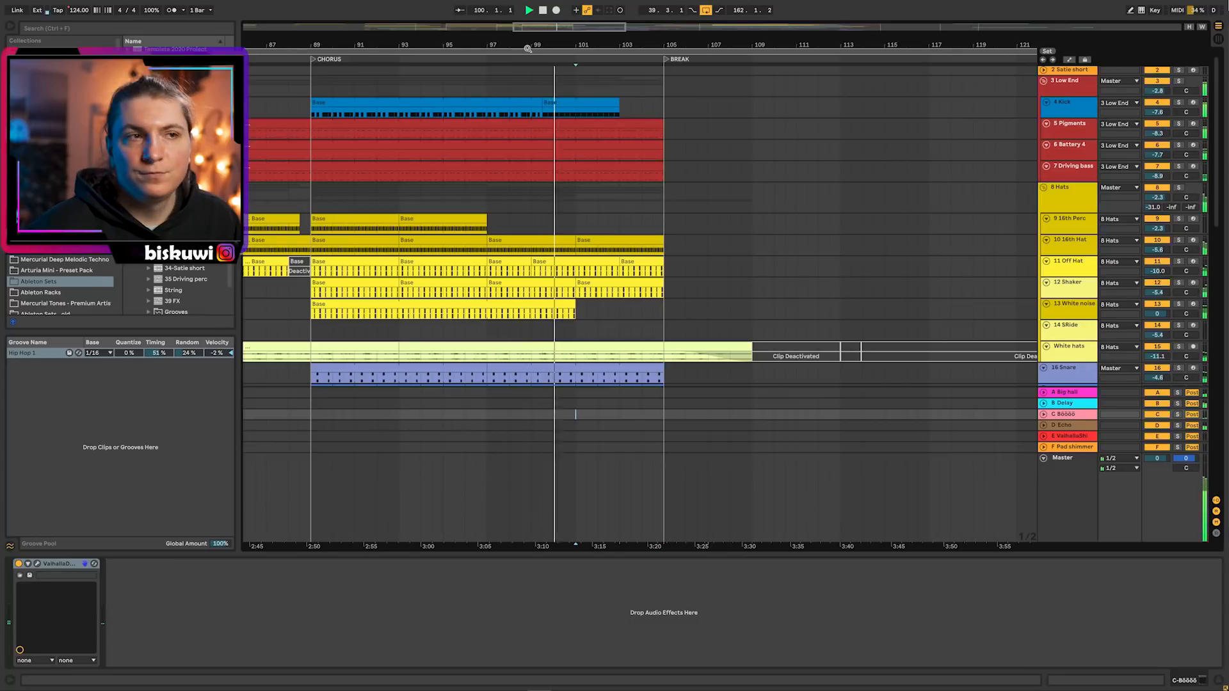
pyautogui.moveTo(529, 43); pyautogui.dragTo(452, 39)
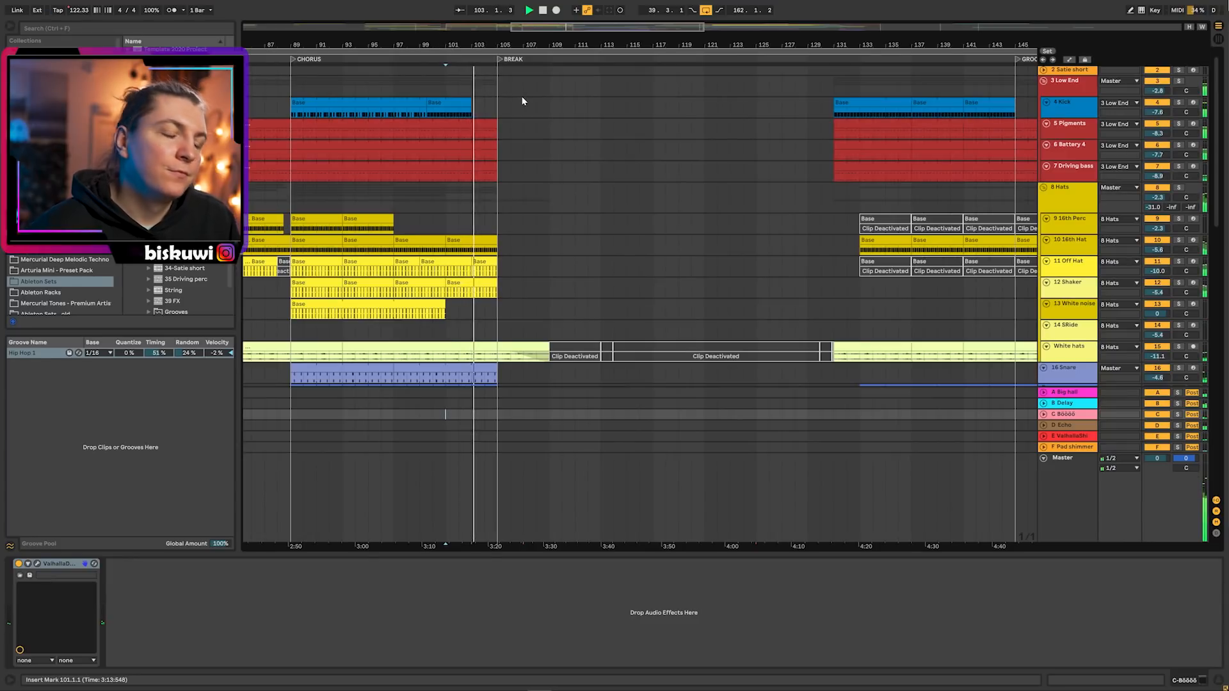
pyautogui.scroll(-10, 610, 206)
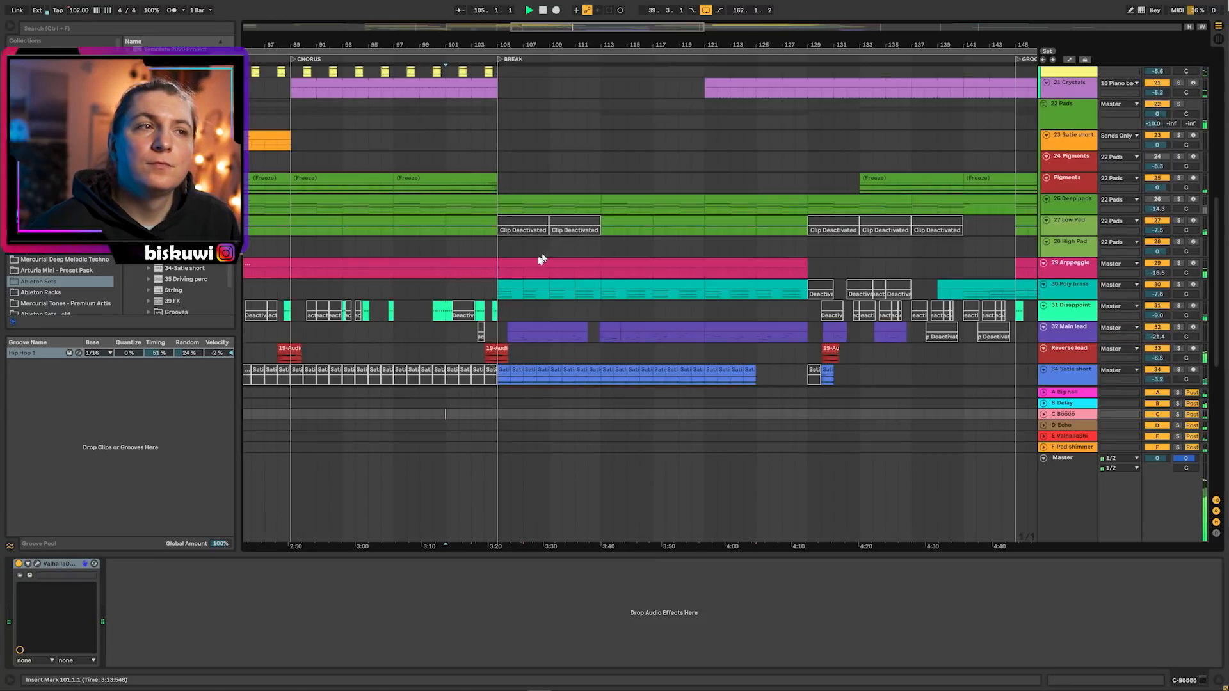
pyautogui.doubleClick(517, 282)
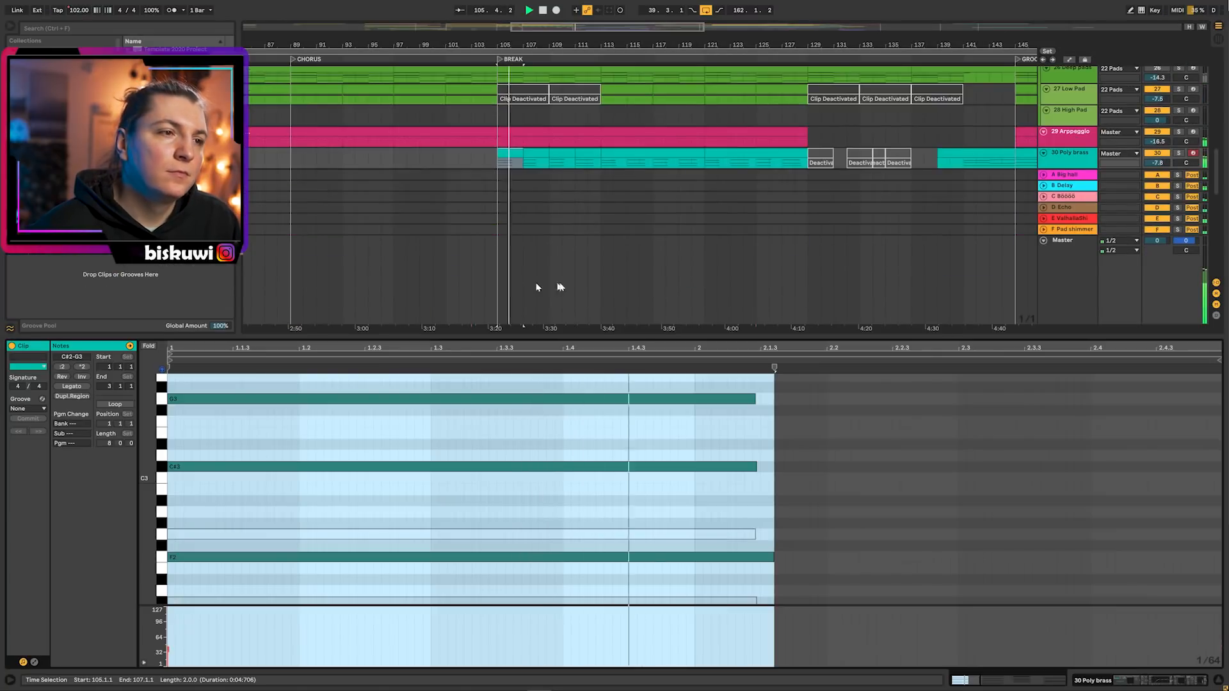
pyautogui.hotkey('shift', 'Tab')
# Step: View the notes of the first 32 Main lead clip in the BREAK, and return to the track's devices
pyautogui.scroll(-8, 709, 258)
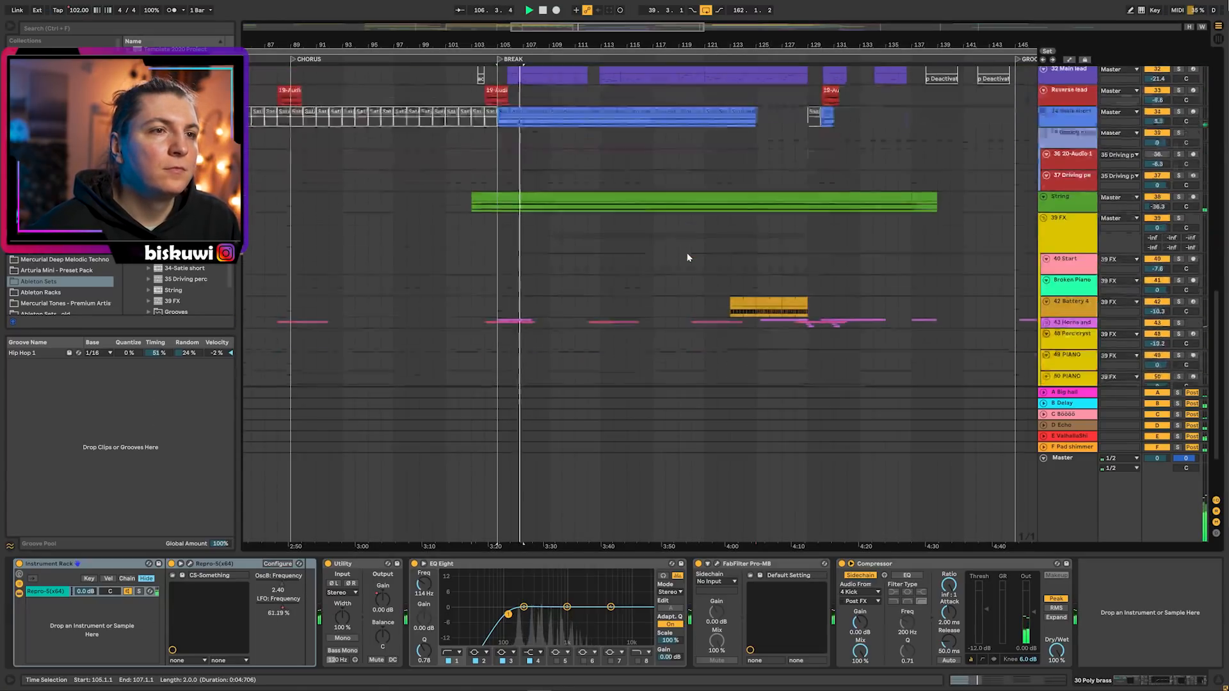
pyautogui.scroll(8, 730, 258)
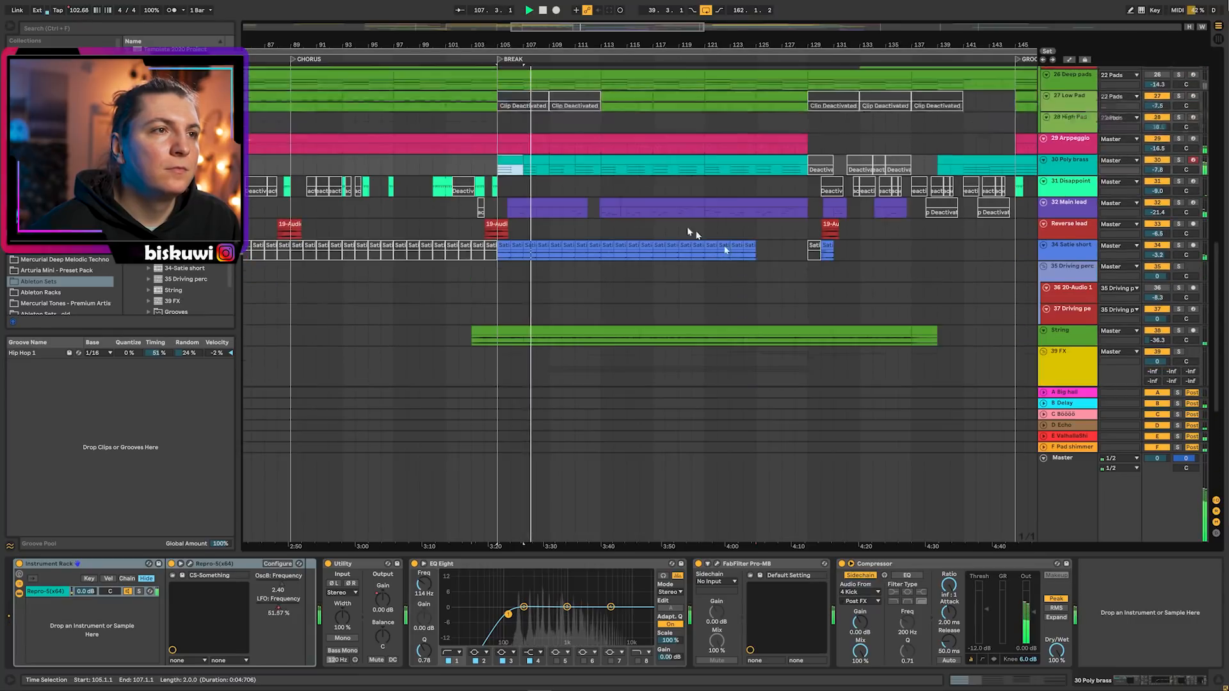
pyautogui.click(552, 203)
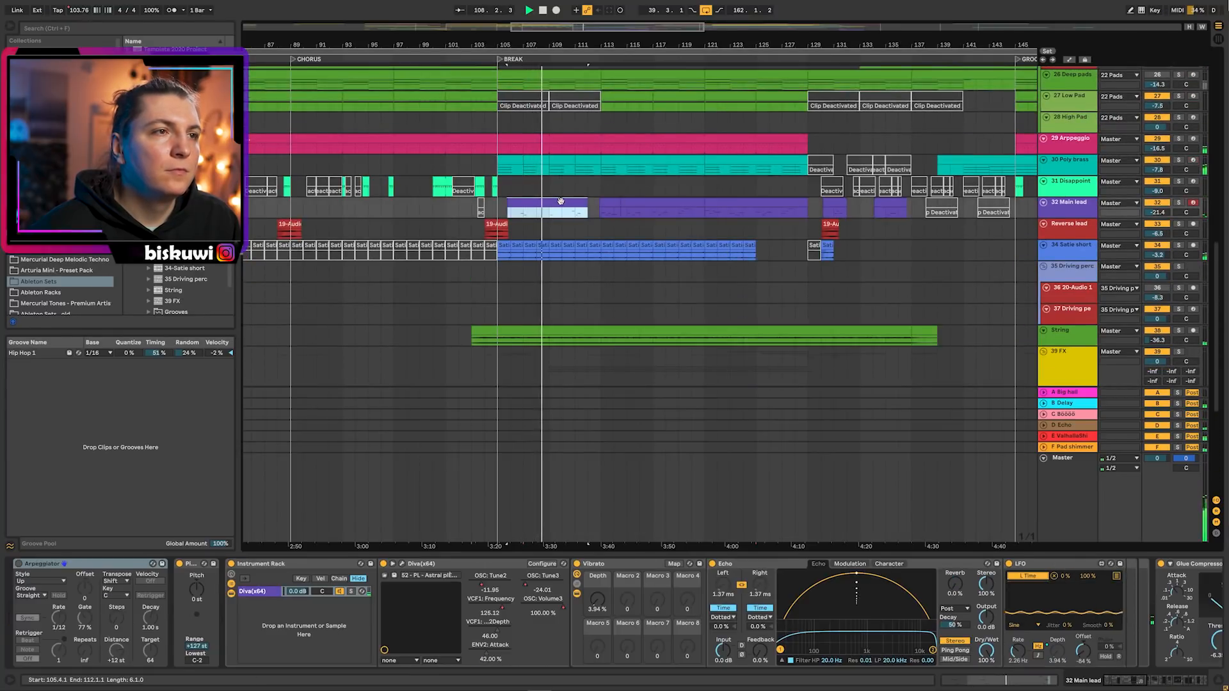
pyautogui.hotkey('shift', 'Tab')
pyautogui.scroll(-1, 633, 435)
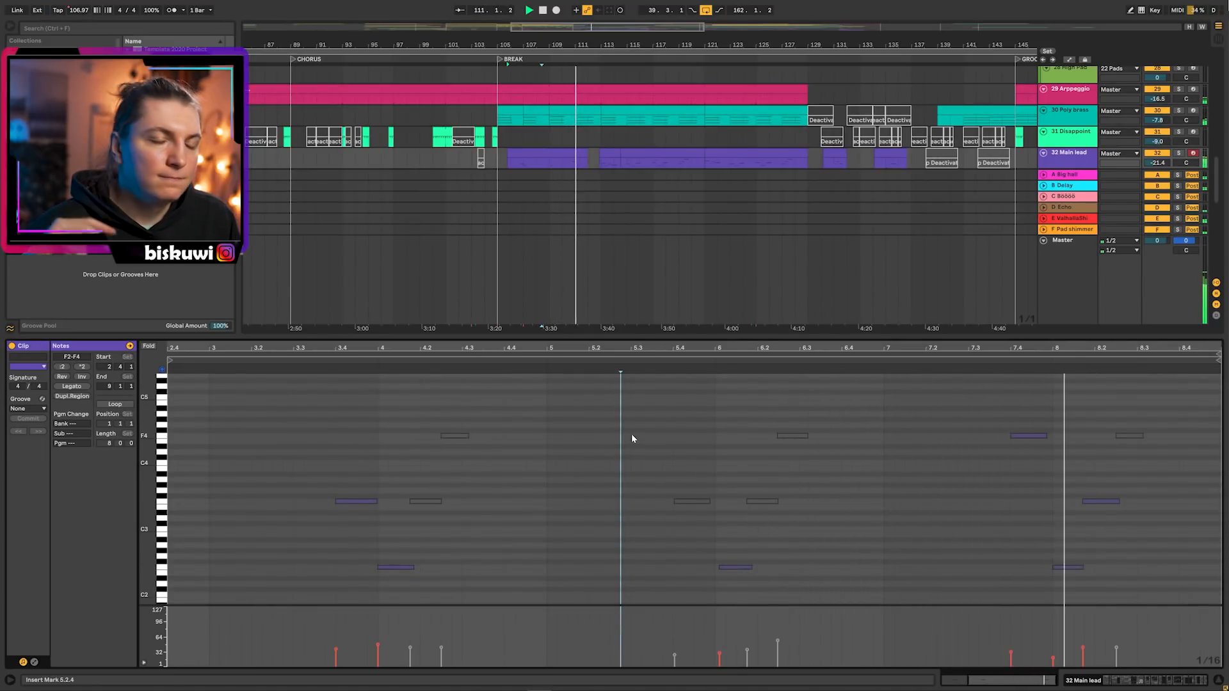
pyautogui.hotkey('shift', 'Tab')
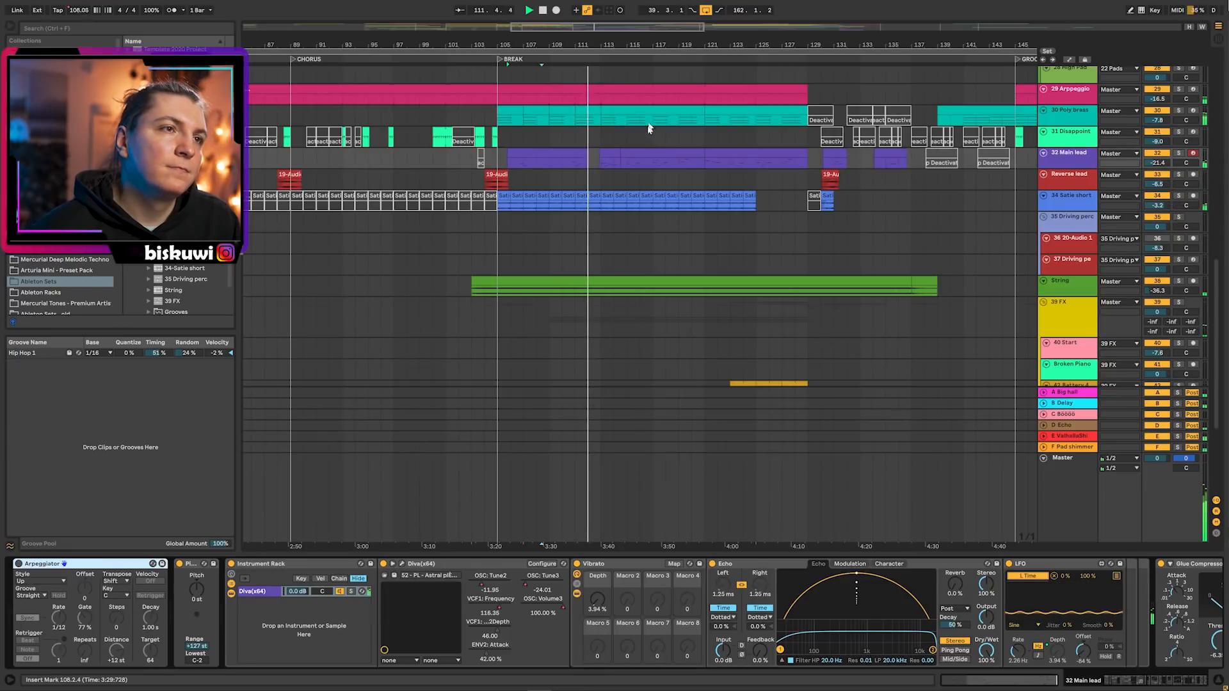
# Step: View the notes of the short 32 Main lead clip near bar 112 in the BREAK, and return to the track's devices
pyautogui.scroll(2, 650, 128)
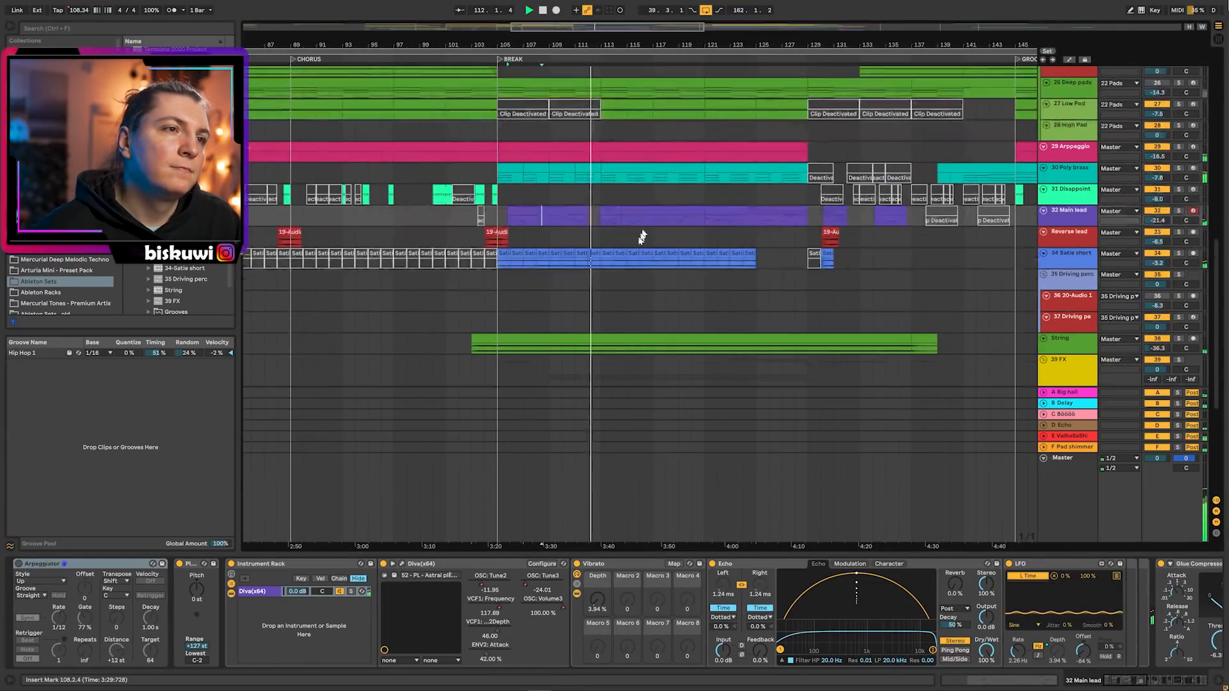
pyautogui.doubleClick(609, 215)
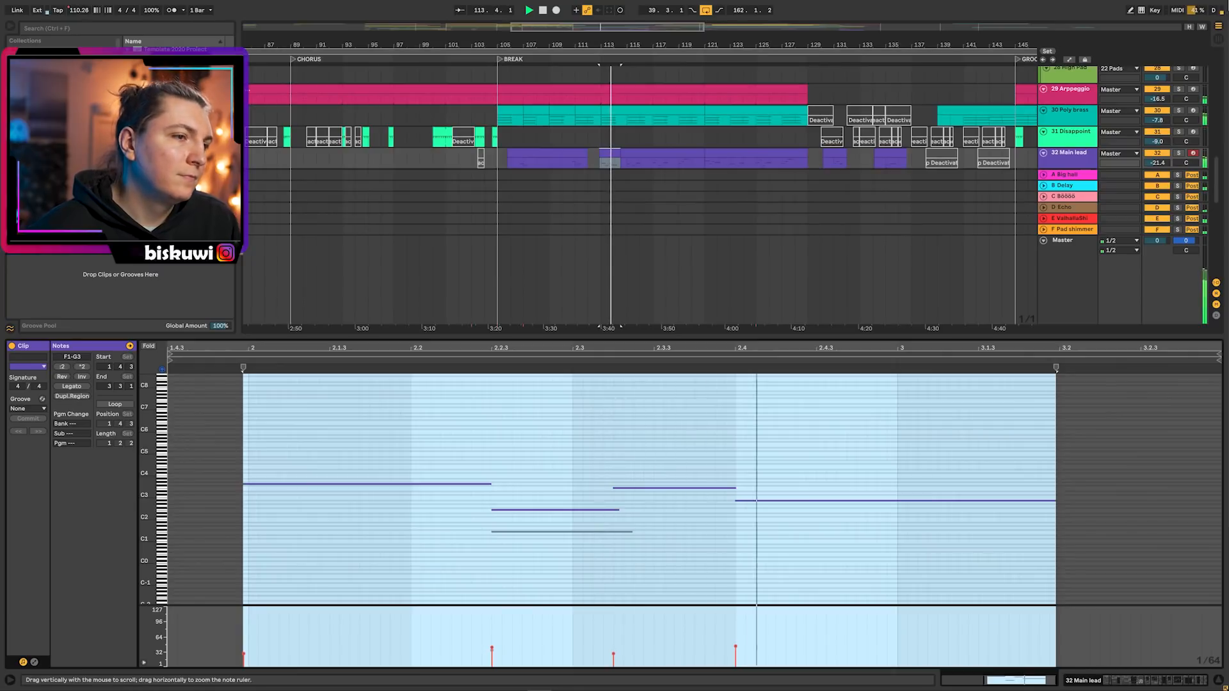
pyautogui.moveTo(147, 447); pyautogui.dragTo(177, 447)
pyautogui.hotkey('shift', 'Tab')
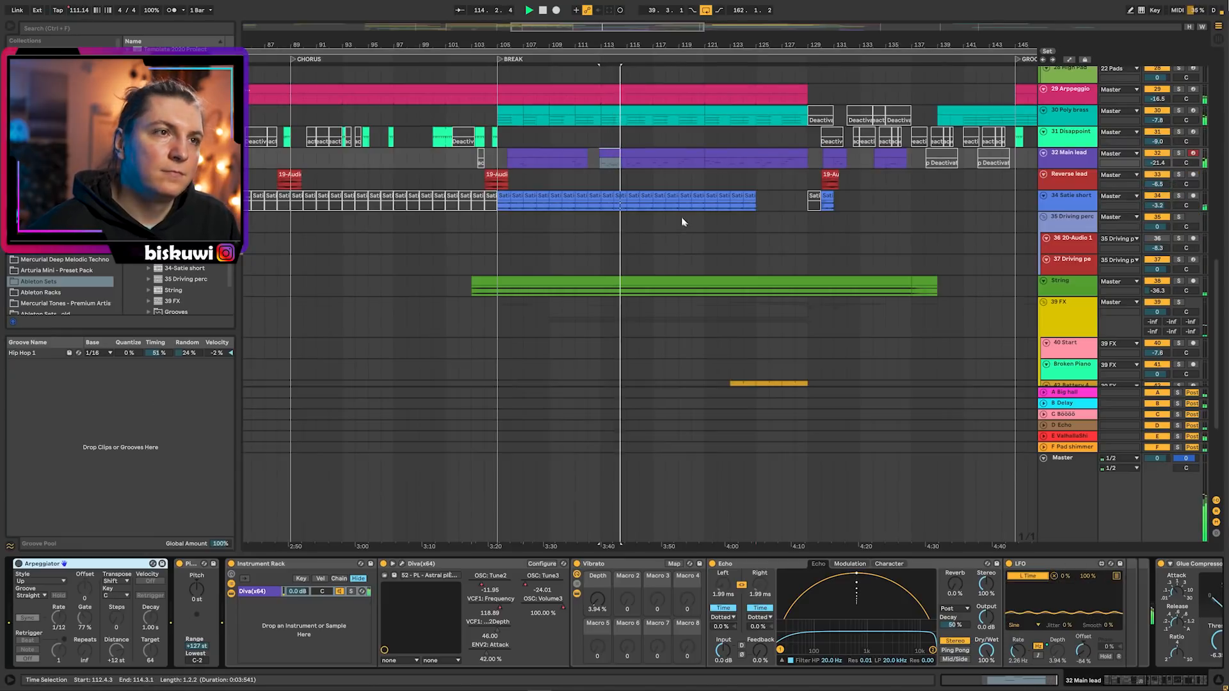
# Step: Examine the notes of the 32 Main lead clip starting at bar 114 across its pitch range, and return to the devices
pyautogui.doubleClick(651, 154)
pyautogui.scroll(-3, 607, 420)
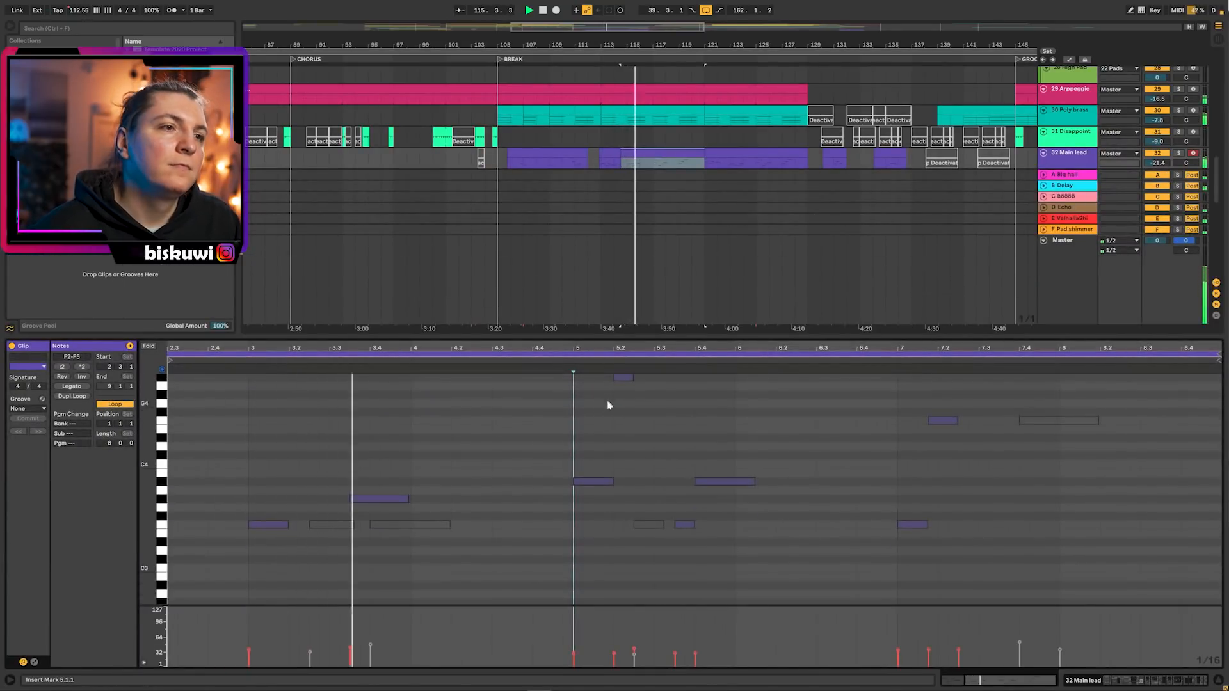
pyautogui.scroll(2, 609, 405)
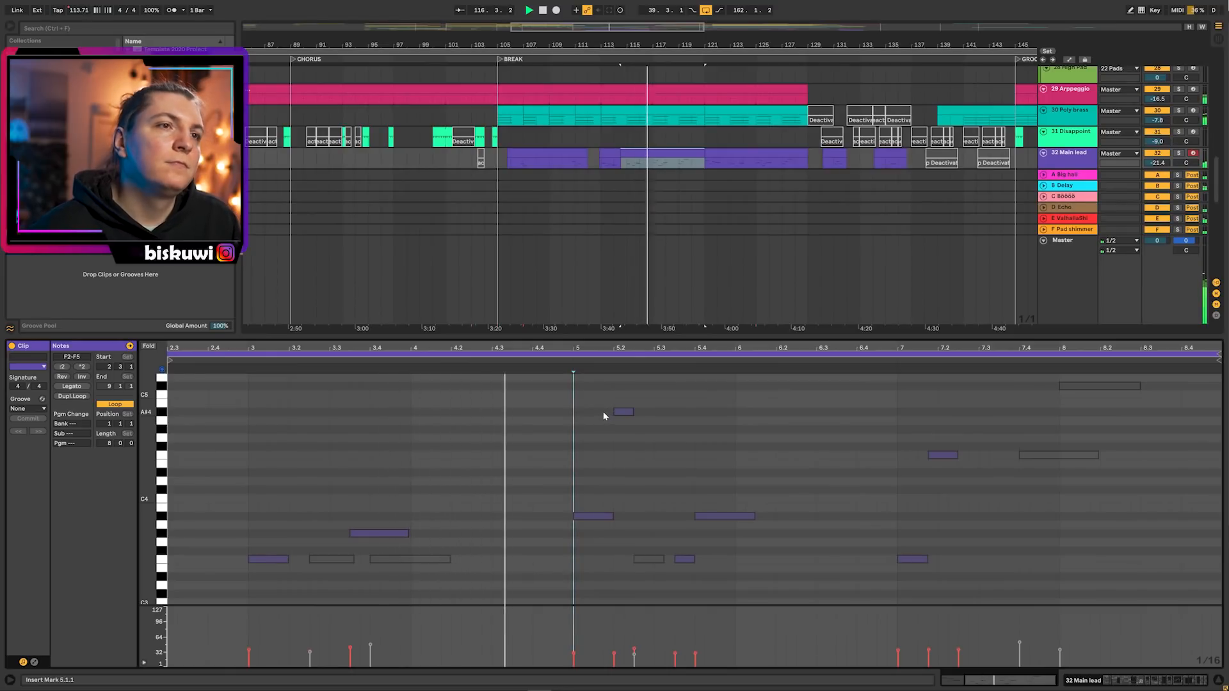
pyautogui.hotkey('shift', 'Tab')
# Step: View the notes of the 29 Arpeggio clip in the BREAK during playback, and return to the track's devices
pyautogui.moveTo(653, 45); pyautogui.dragTo(576, 26)
pyautogui.scroll(3, 691, 304)
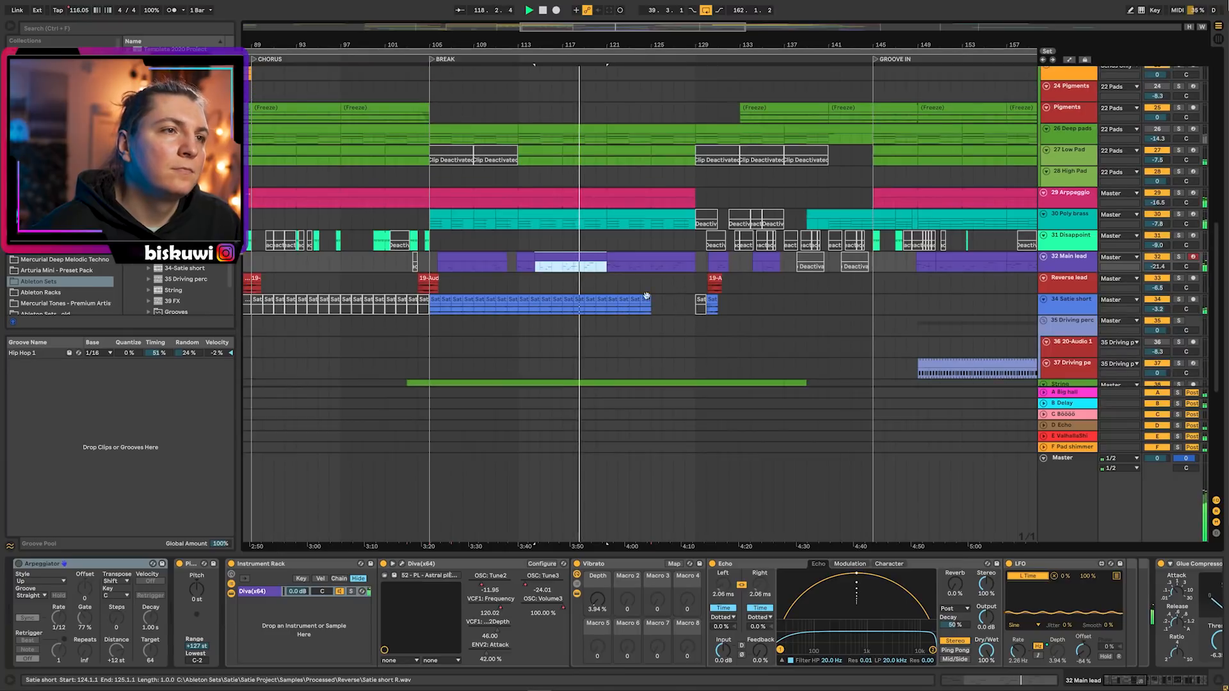
pyautogui.scroll(2, 646, 296)
pyautogui.doubleClick(620, 241)
pyautogui.click(548, 530)
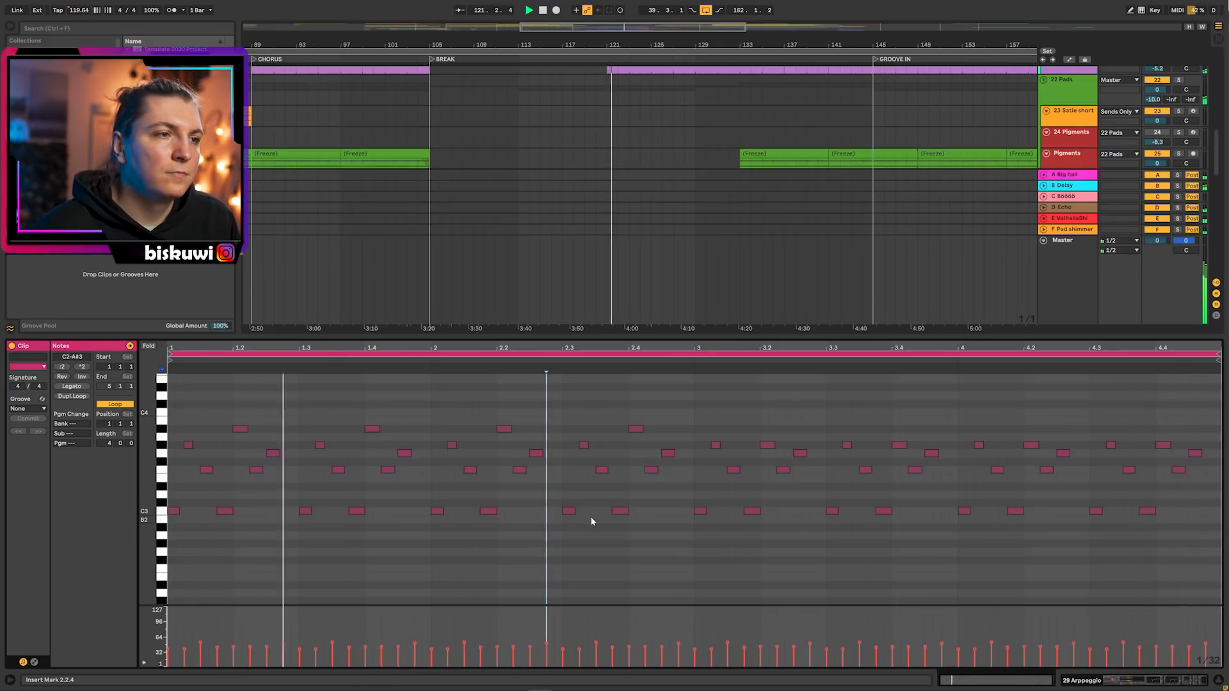
pyautogui.hotkey('shift', 'Tab')
# Step: View the notes of the 26 Deep pads clip at bar 121, and return to the track's devices
pyautogui.scroll(1, 661, 247)
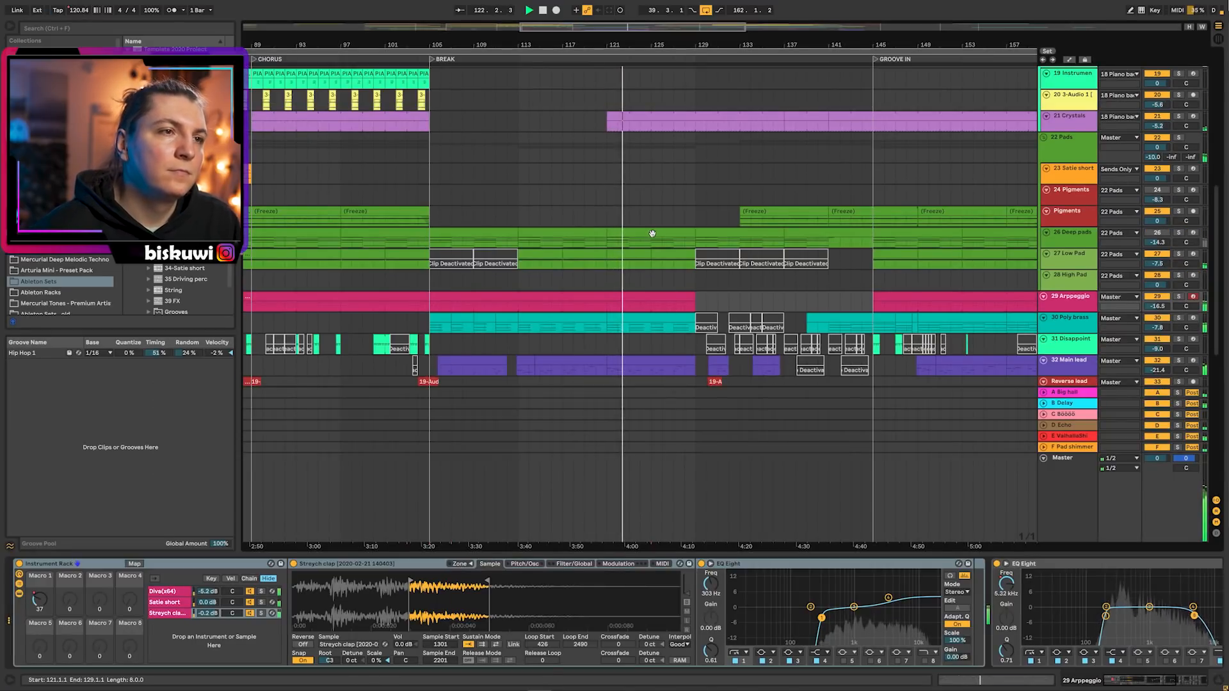
pyautogui.hotkey('shift', 'Tab')
pyautogui.click(598, 398)
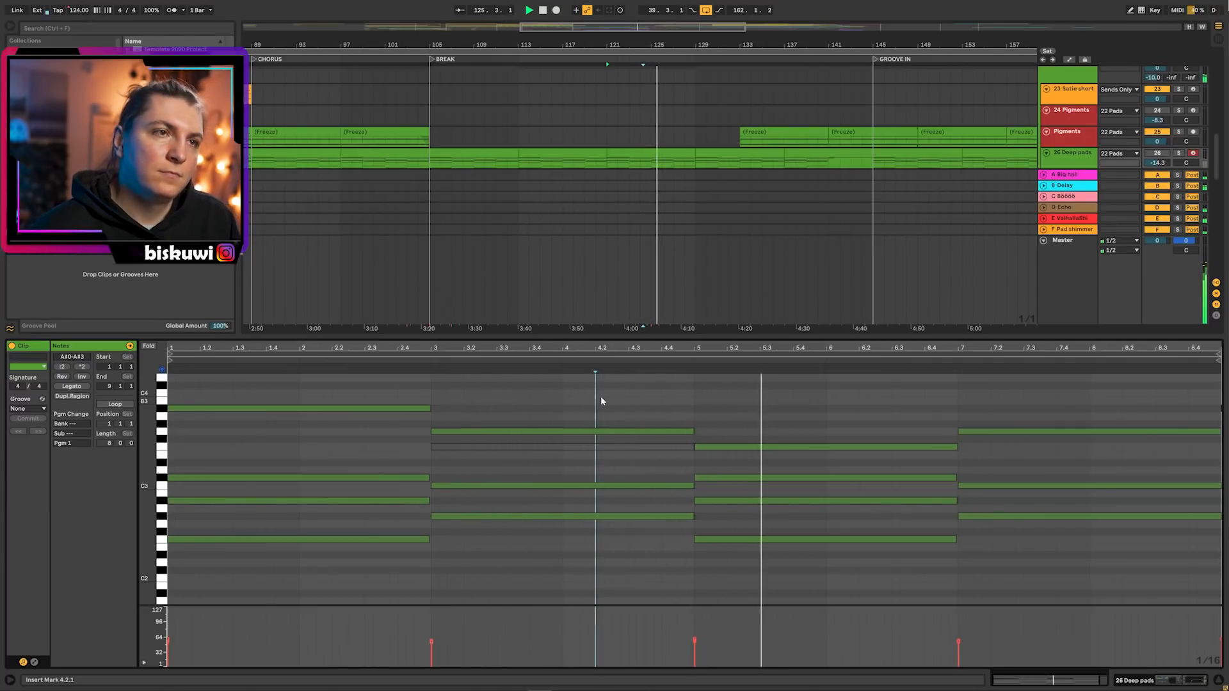
pyautogui.hotkey('shift', 'Tab')
# Step: Examine the FX, pad, lead and brass tracks while playback runs through the second half of the BREAK
pyautogui.scroll(-3, 721, 316)
pyautogui.scroll(-8, 724, 324)
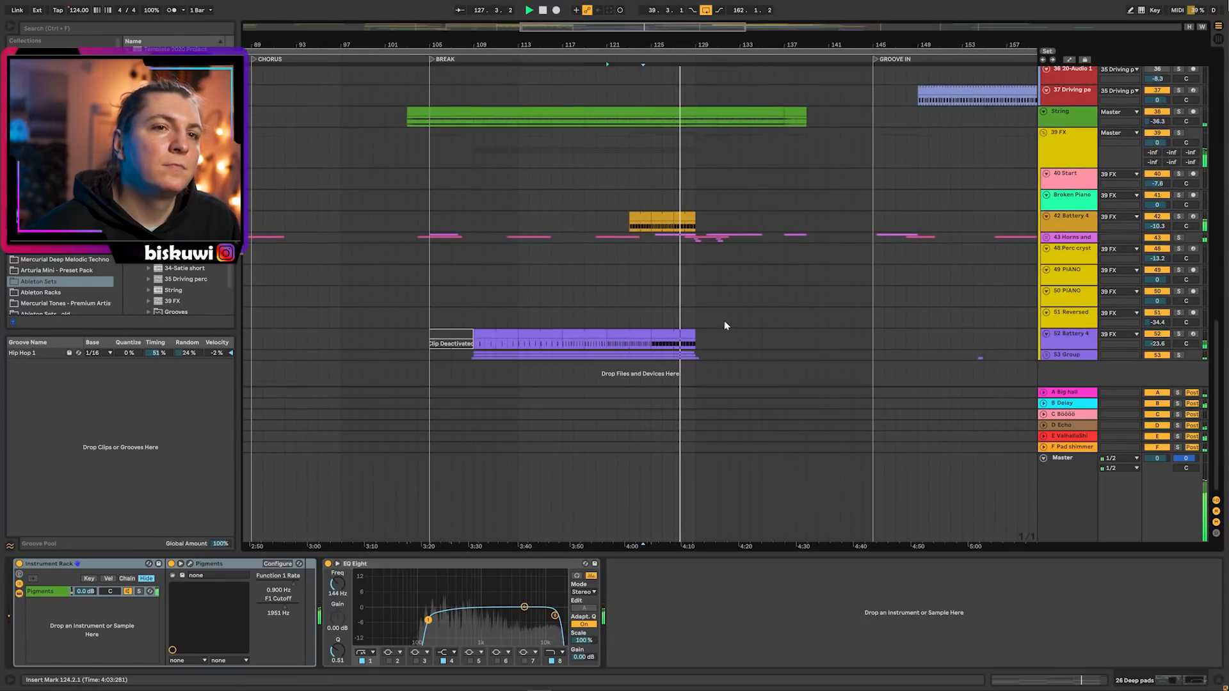
pyautogui.scroll(10, 725, 326)
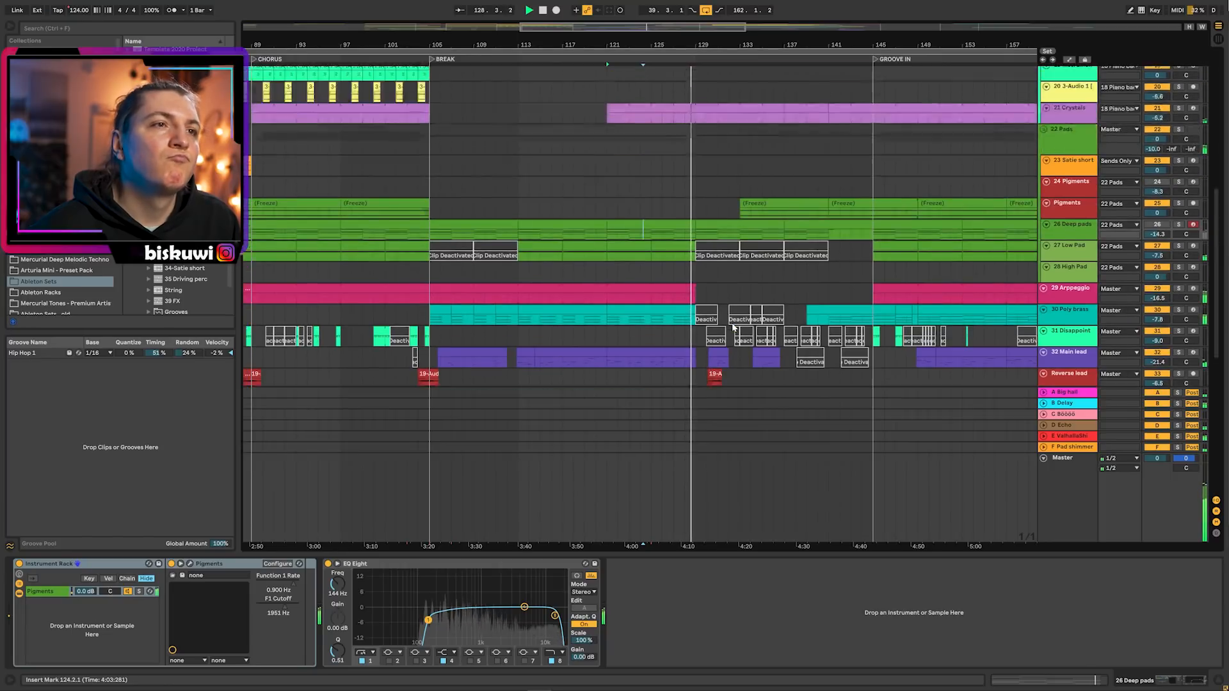
pyautogui.scroll(3, 733, 328)
pyautogui.moveTo(668, 49); pyautogui.dragTo(630, 45)
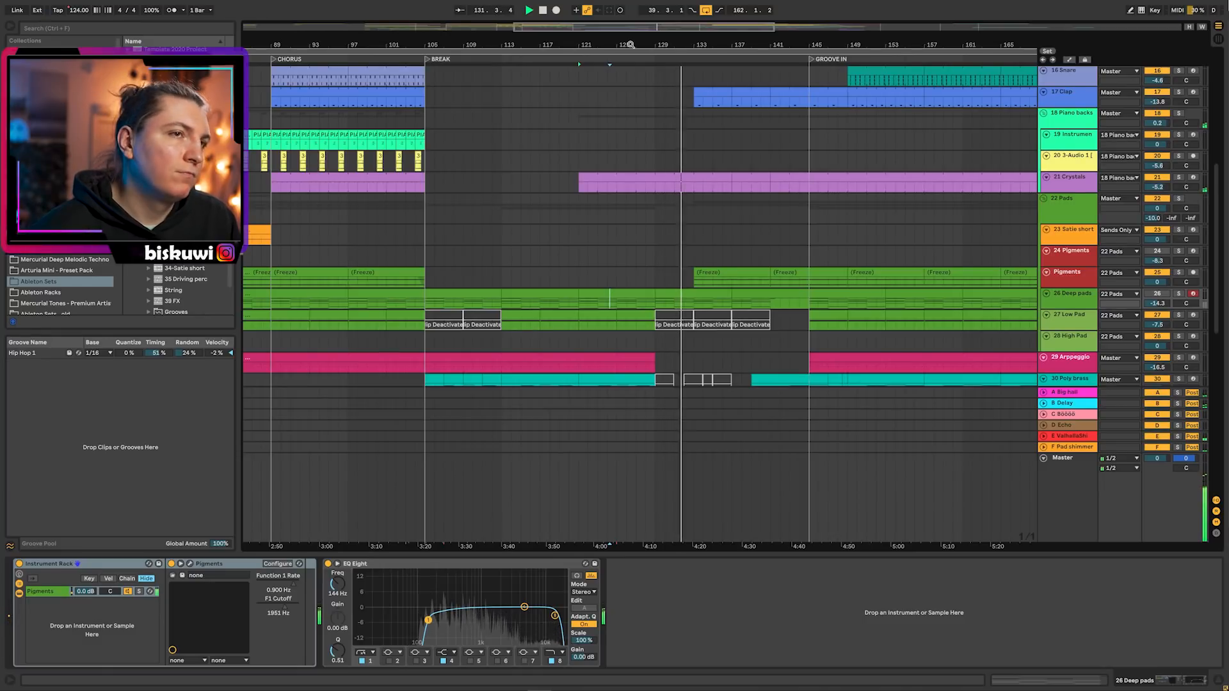
pyautogui.moveTo(626, 42); pyautogui.dragTo(553, 39)
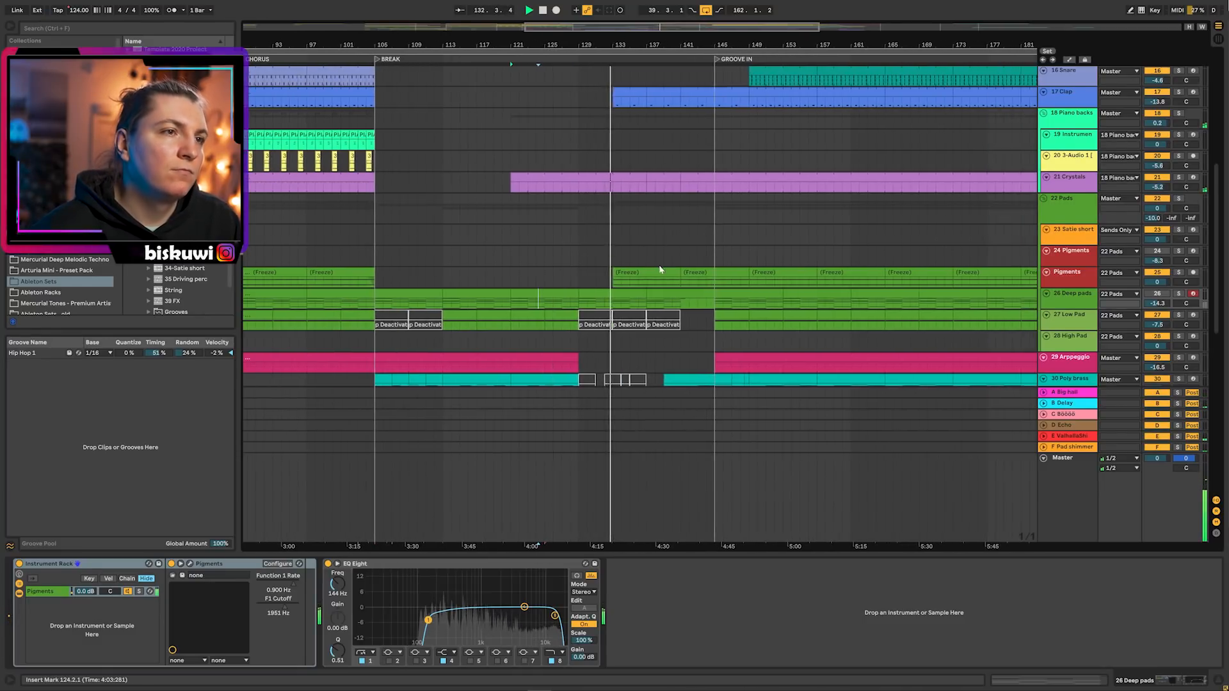
pyautogui.scroll(-3, 667, 262)
pyautogui.scroll(-1, 681, 255)
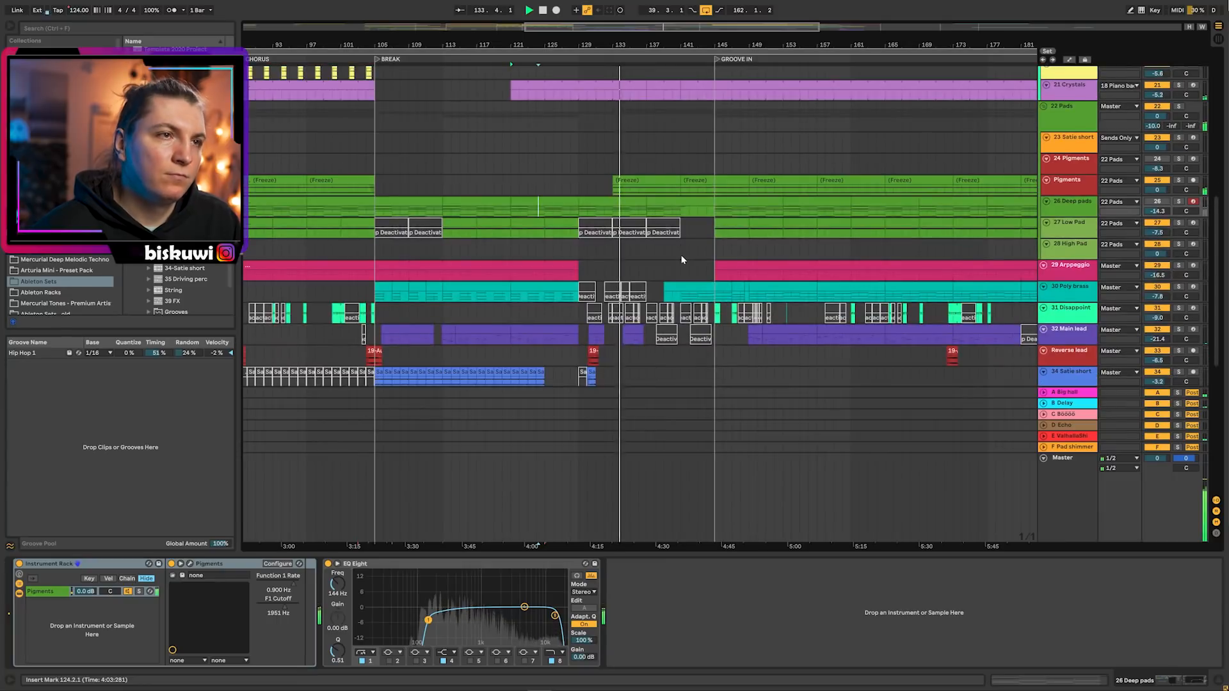
pyautogui.scroll(-2, 681, 255)
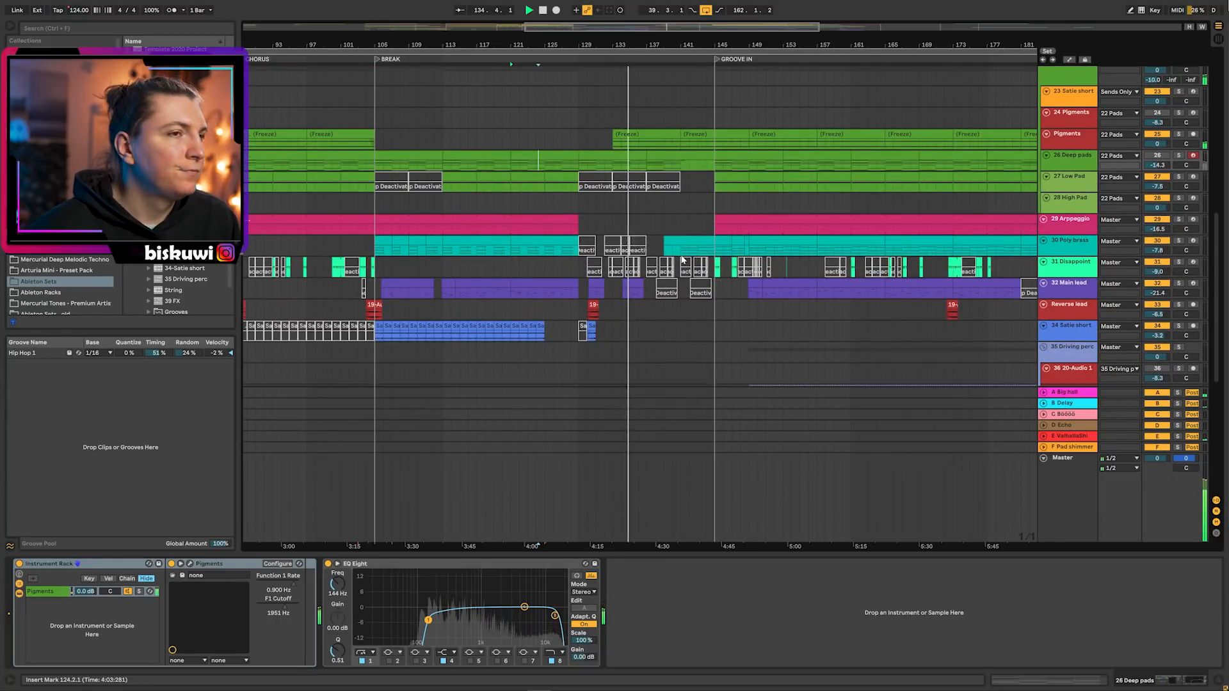
# Step: View the notes of the 5 Pigments bass clip at bar 137 before the GROOVE IN, and return to the devices
pyautogui.moveTo(640, 43); pyautogui.dragTo(568, 32)
pyautogui.scroll(10, 751, 358)
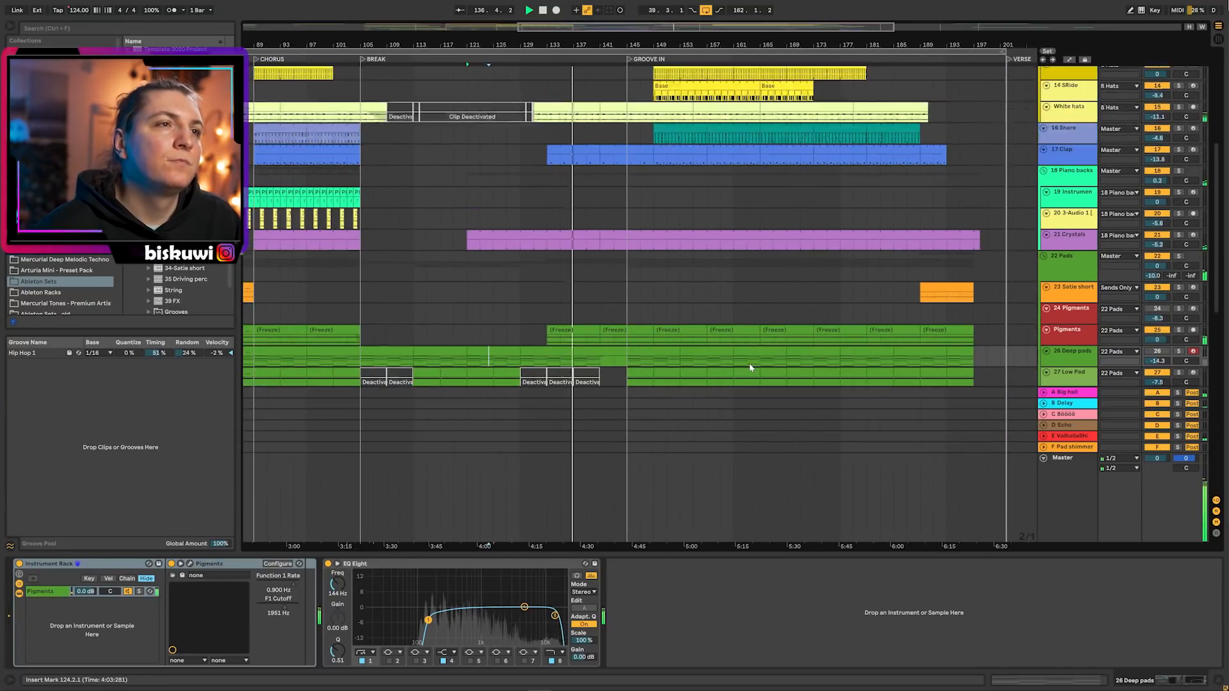
pyautogui.scroll(9, 755, 341)
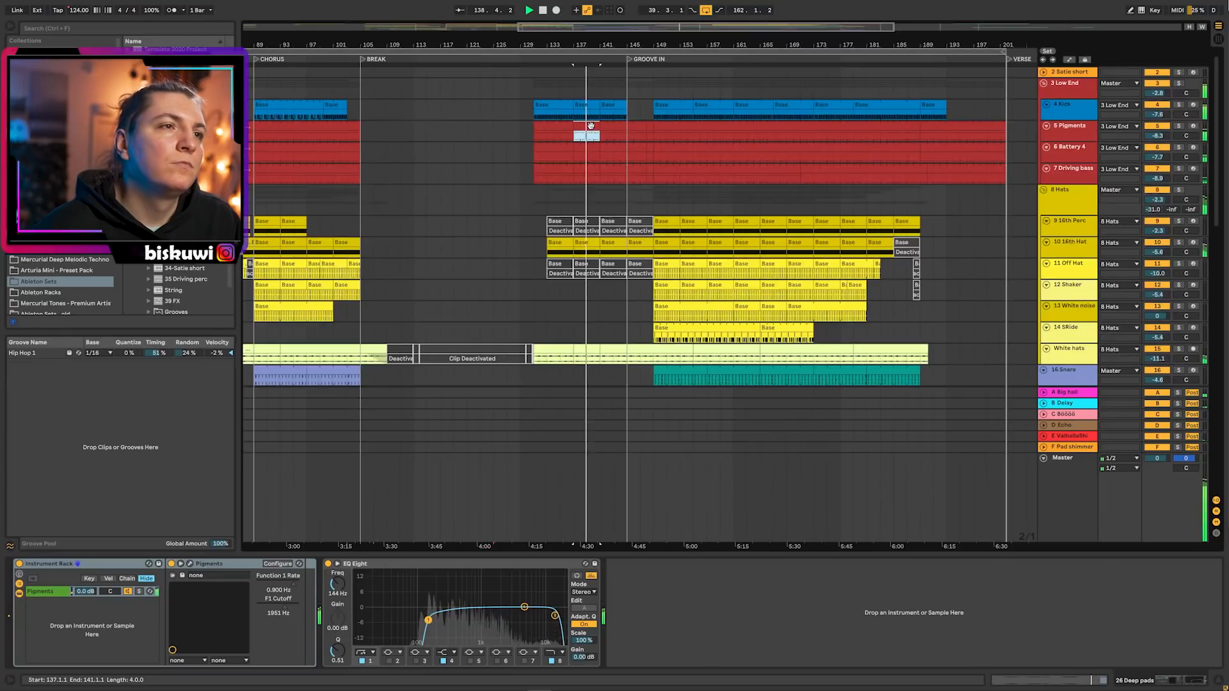
pyautogui.doubleClick(590, 125)
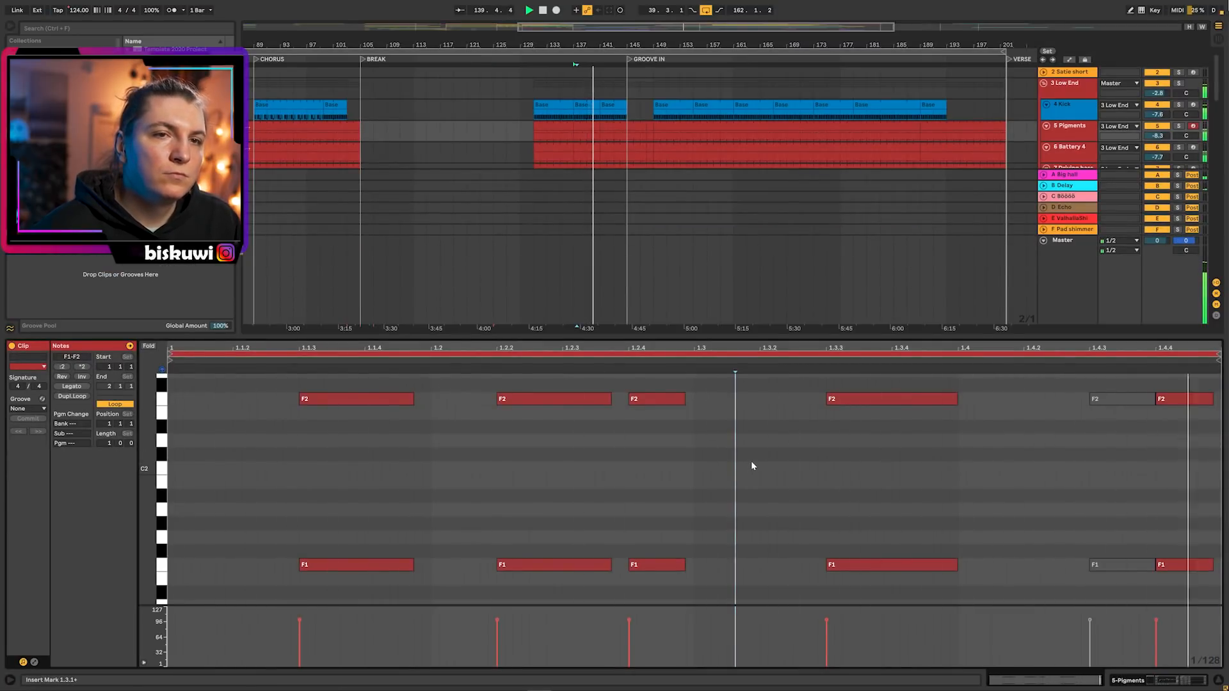
pyautogui.hotkey('shift', 'Tab')
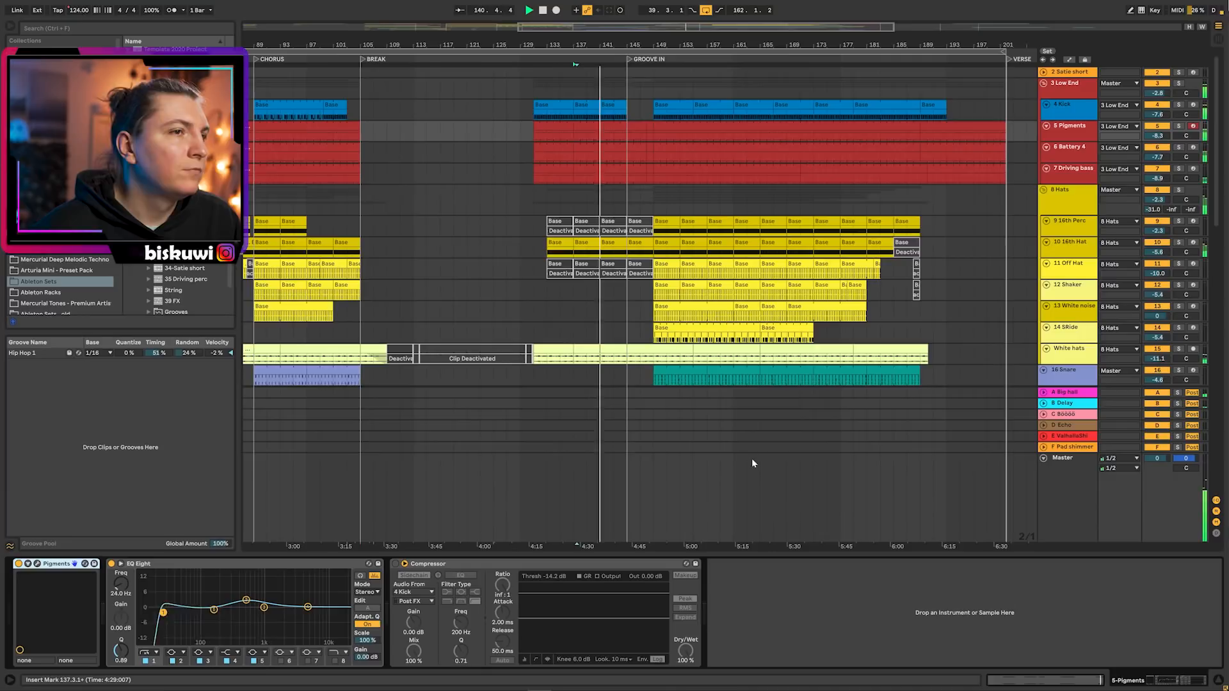
# Step: Examine the chord notes of the 30 Poly brass clip leading into the GROOVE IN, and return to the devices
pyautogui.scroll(-8, 760, 371)
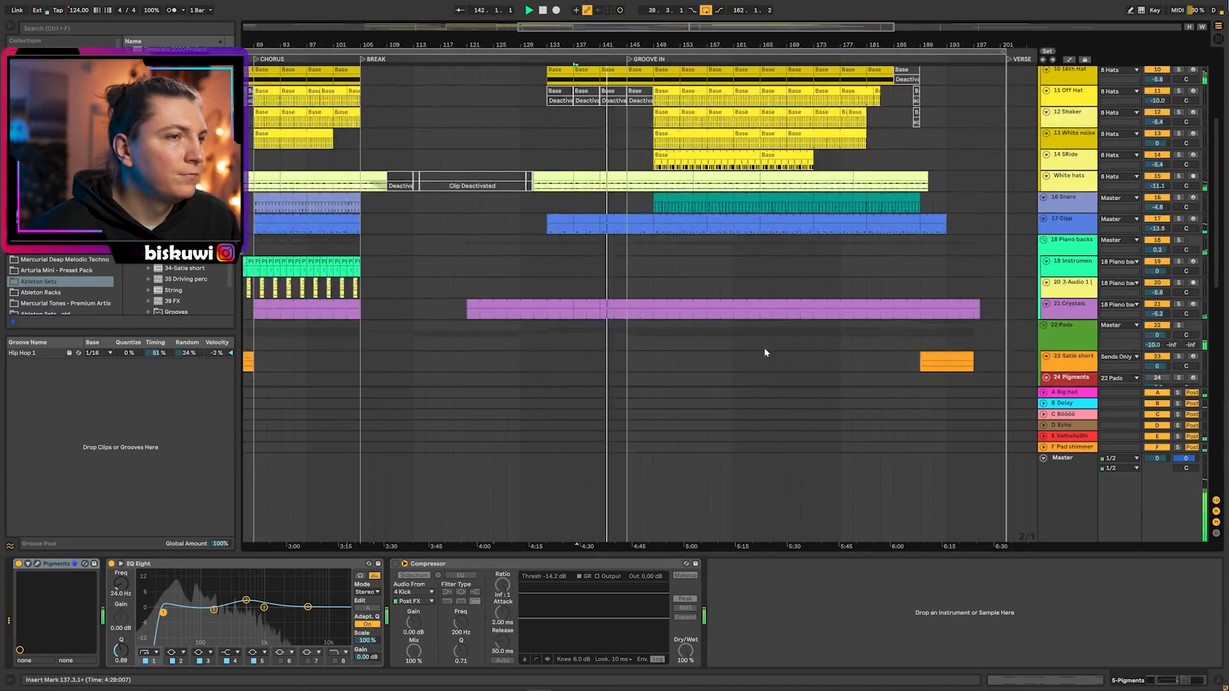
pyautogui.scroll(-10, 764, 352)
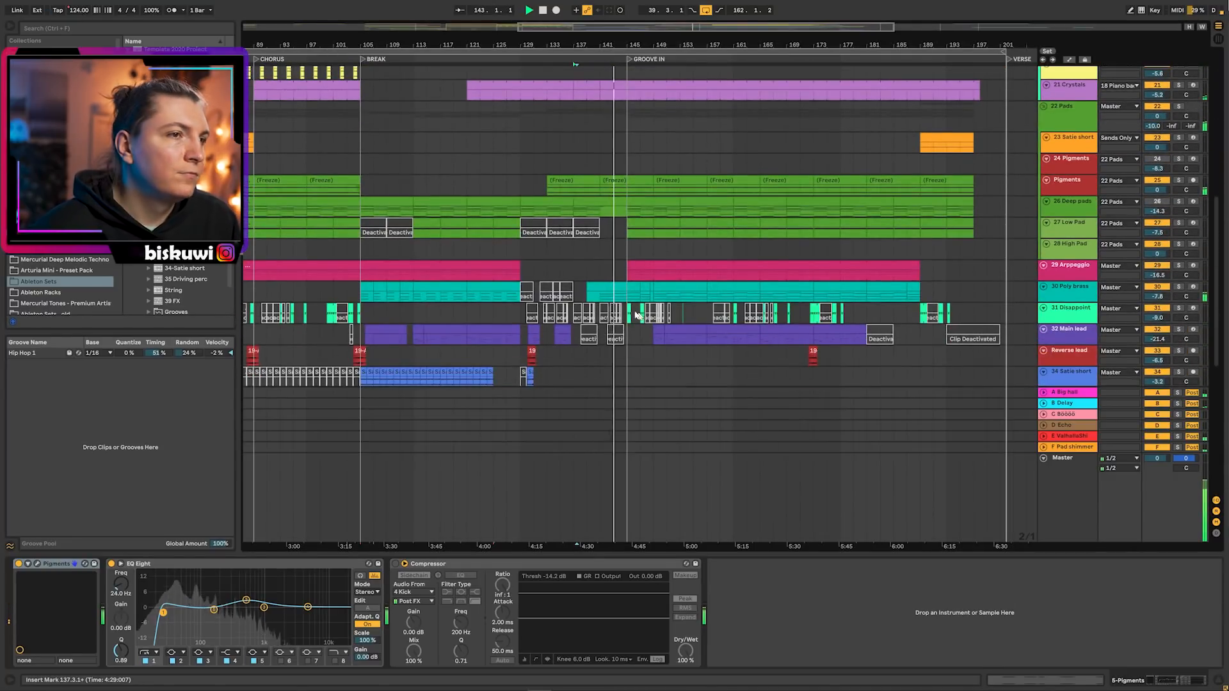
pyautogui.doubleClick(626, 284)
pyautogui.click(760, 437)
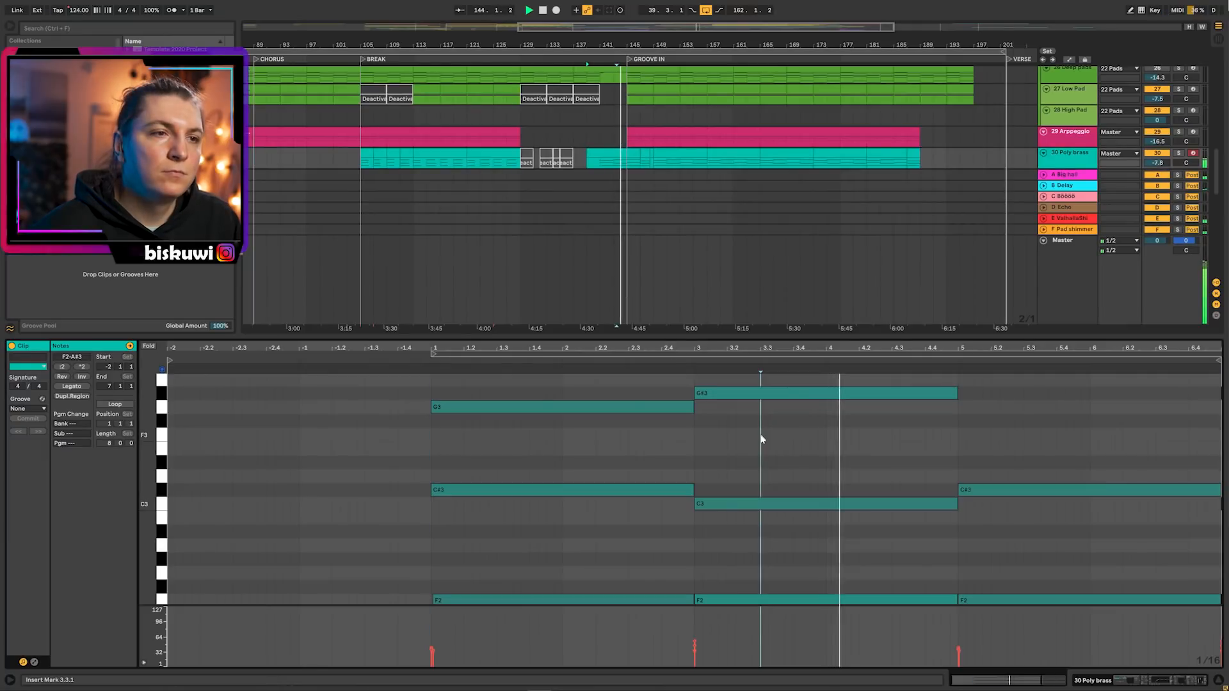
pyautogui.scroll(-5, 762, 442)
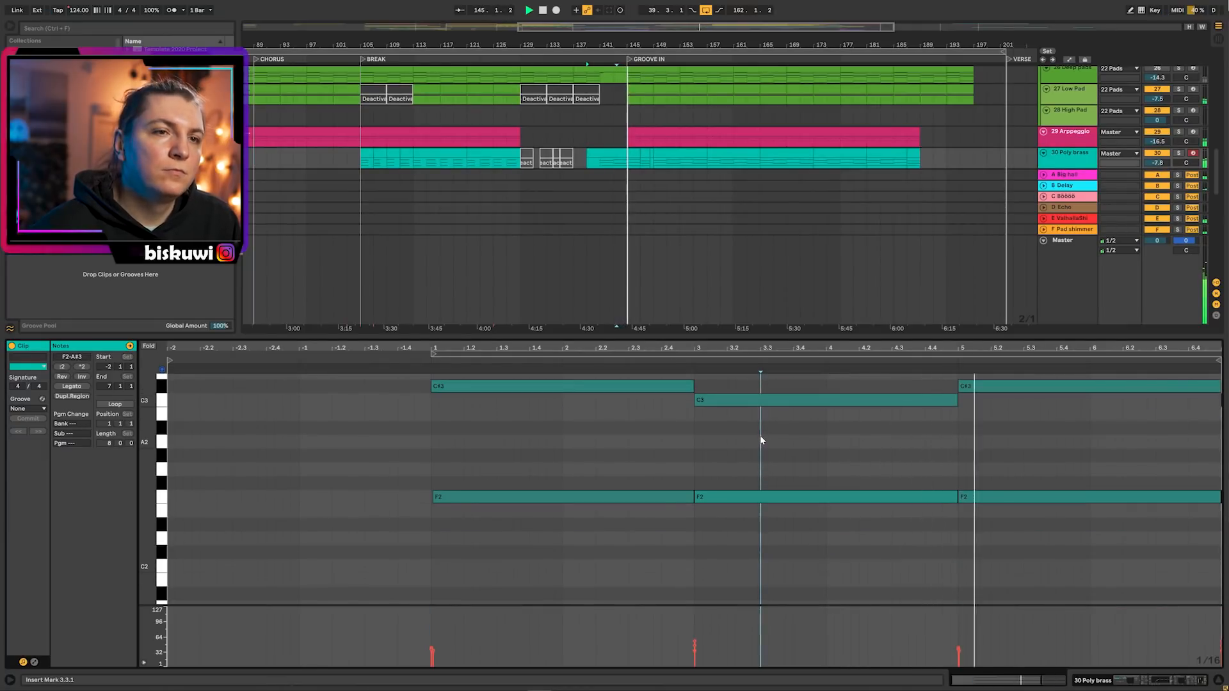
pyautogui.hotkey('shift', 'Tab')
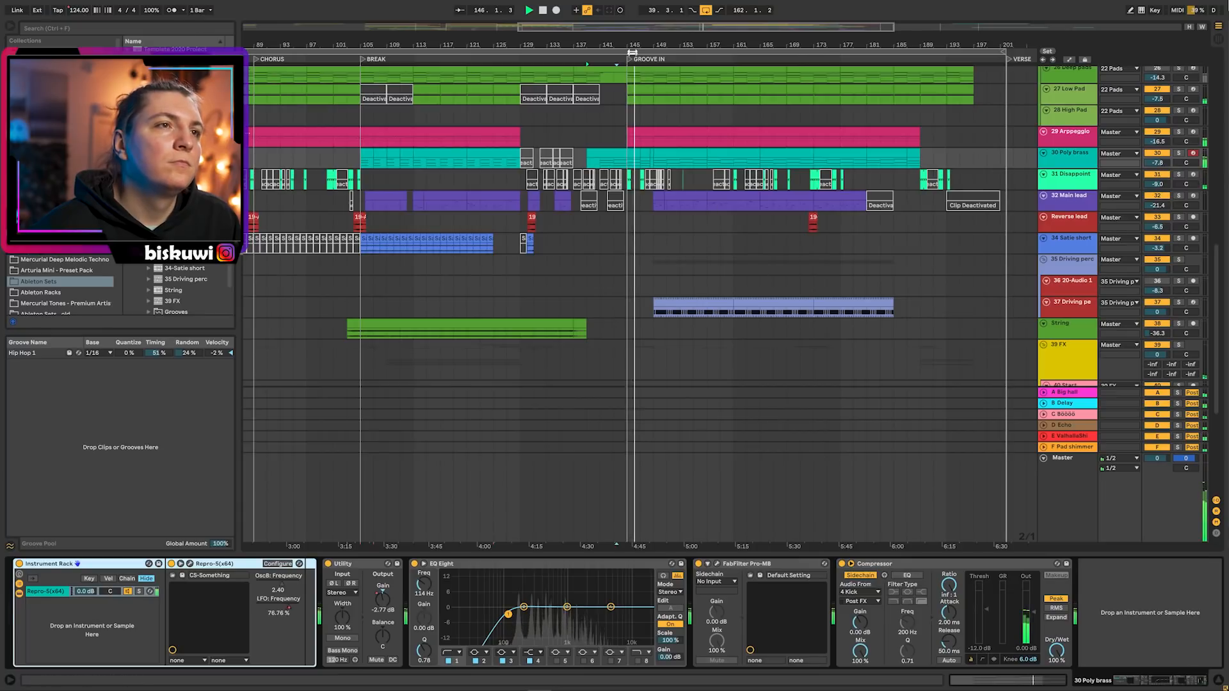
# Step: Focus on the start of the GROOVE IN and view the notes of the 30 Poly brass clip at bar 147
pyautogui.moveTo(632, 53); pyautogui.dragTo(662, 127)
pyautogui.doubleClick(667, 153)
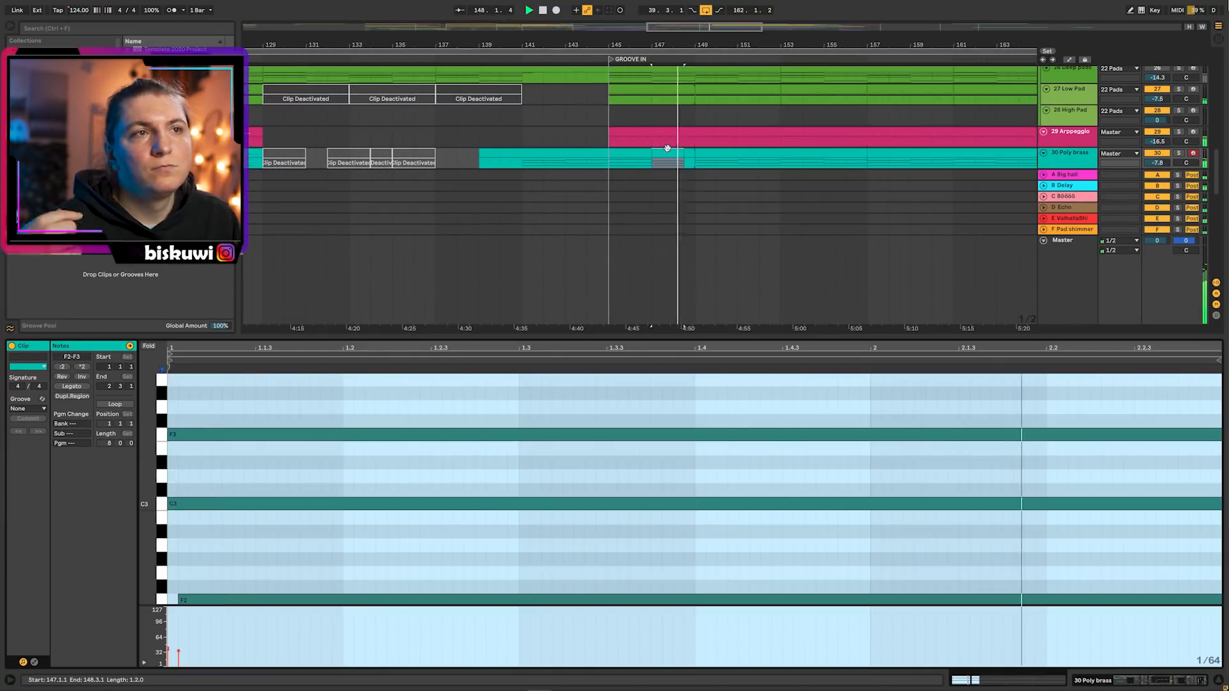
pyautogui.hotkey('shift', 'Tab')
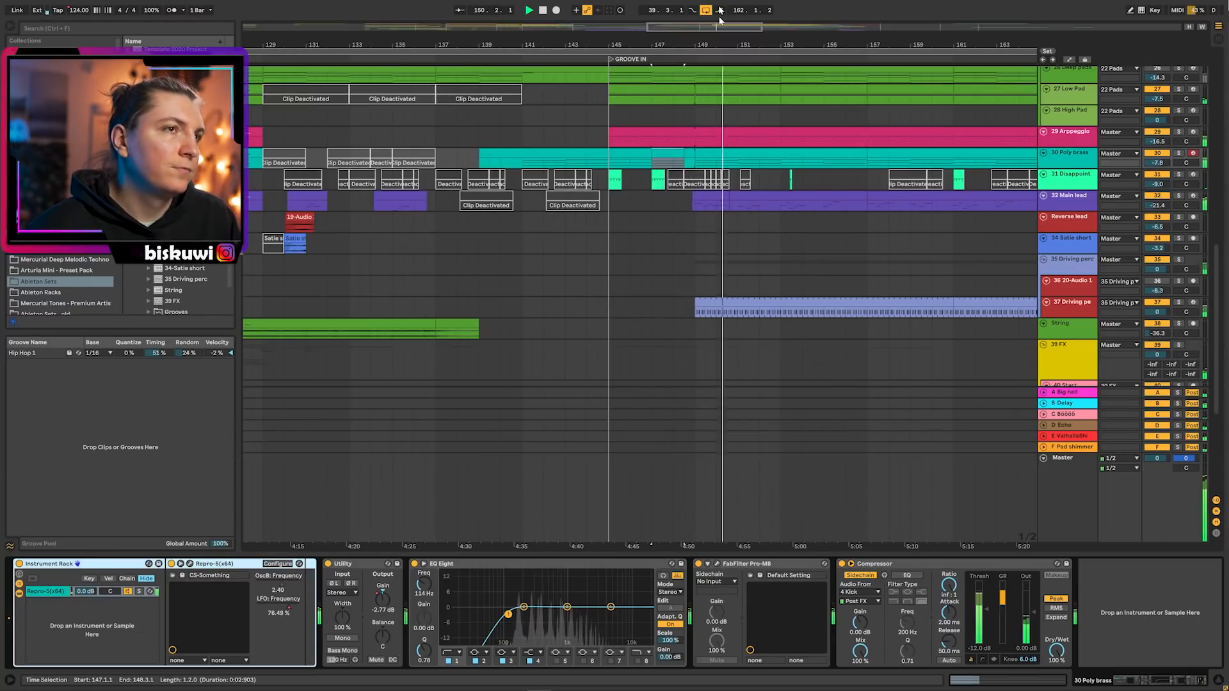
# Step: Follow playback through the GROOVE IN across the pad and lead tracks, and stop it at bar 152
pyautogui.moveTo(636, 45); pyautogui.dragTo(559, 45)
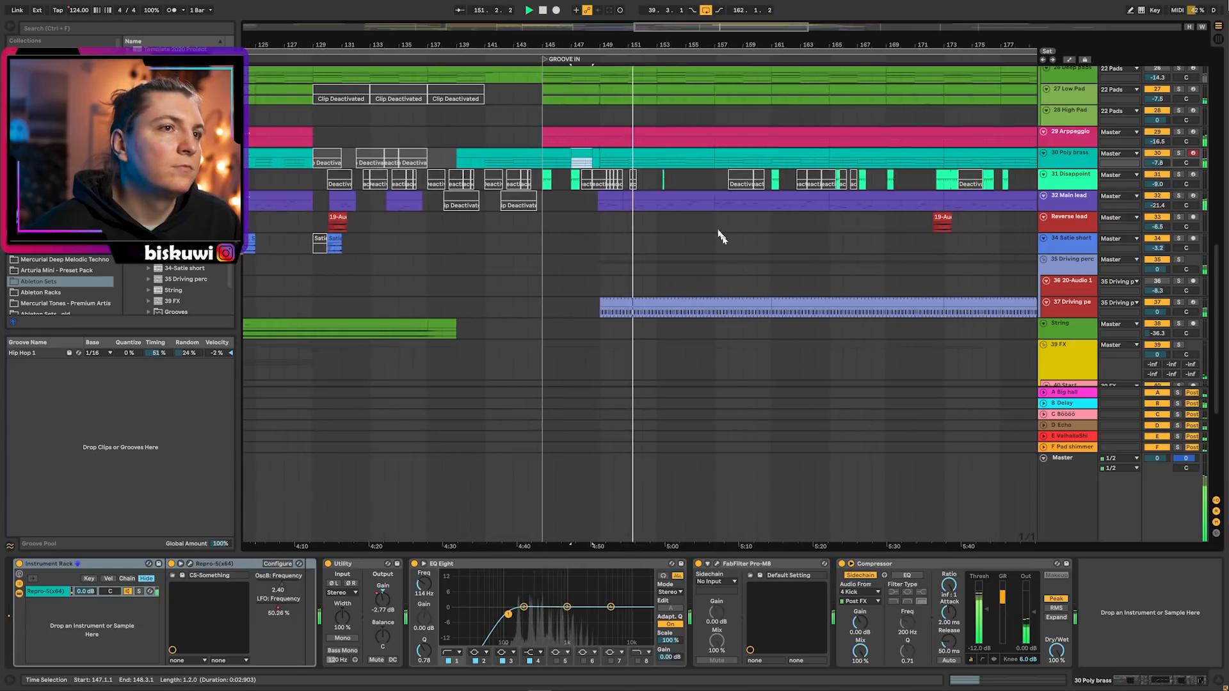
pyautogui.scroll(3, 732, 286)
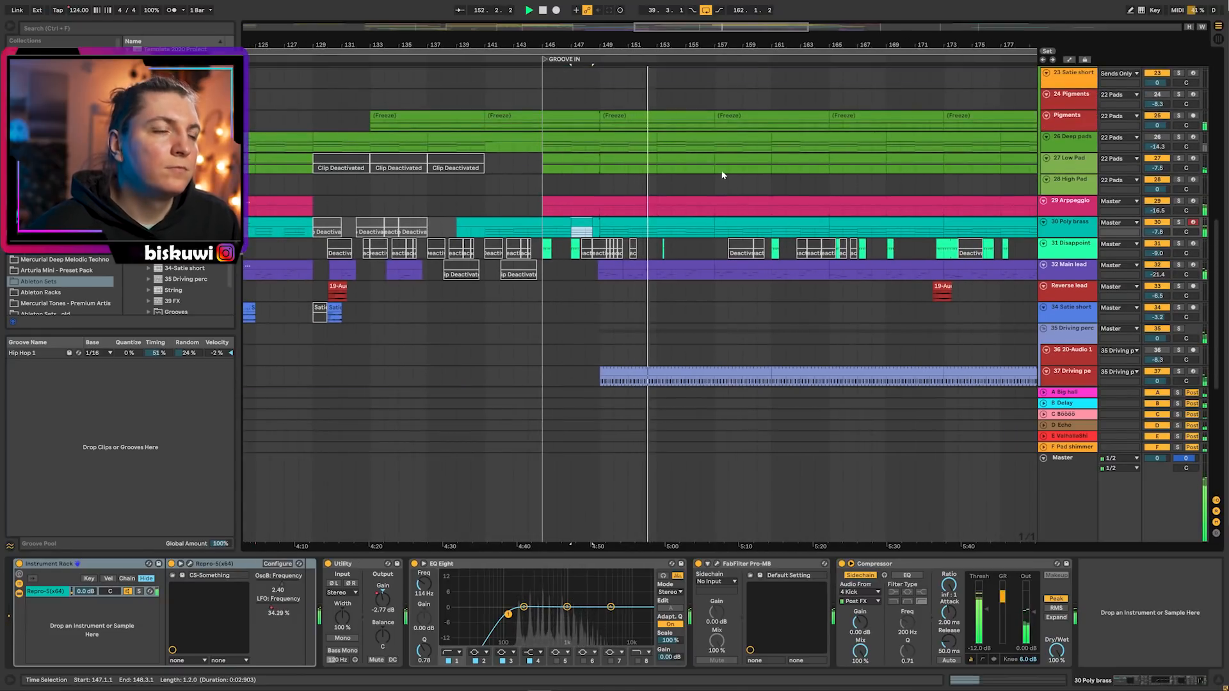
pyautogui.press('space')
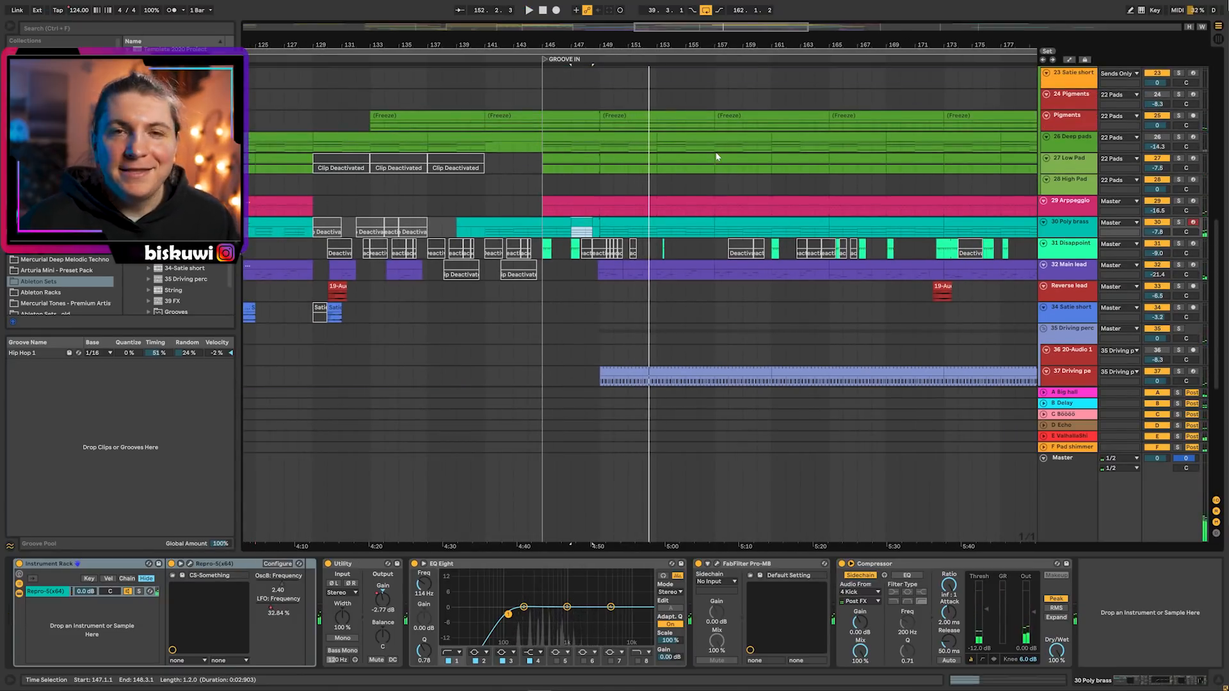